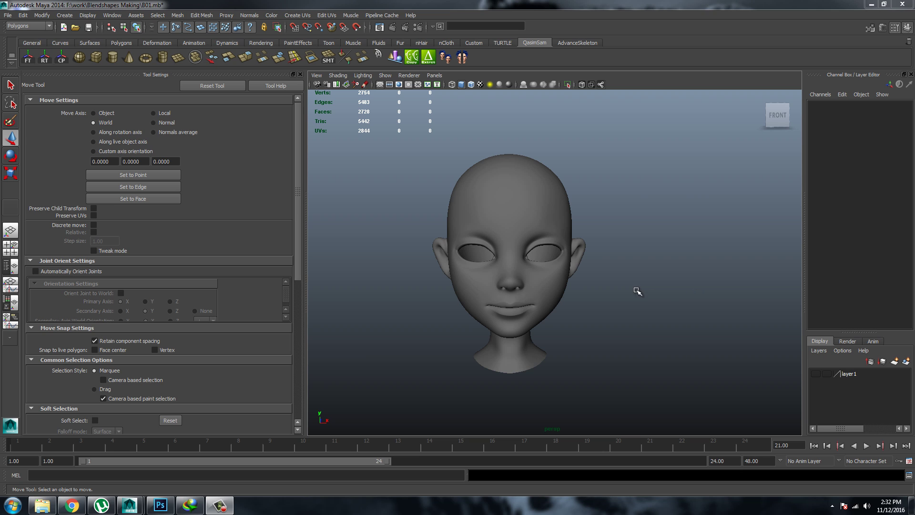
# - Zoom out and orbit around the bald Face head mesh to inspect it
pyautogui.scroll(-3, 664, 307)
pyautogui.moveTo(602, 306)
pyautogui.keyDown('alt'); pyautogui.mouseDown()
pyautogui.moveTo(630, 290)
pyautogui.moveTo(632, 258)
pyautogui.moveTo(534, 276)
pyautogui.moveTo(623, 276)
pyautogui.moveTo(632, 258)
pyautogui.moveTo(609, 237)
pyautogui.moveTo(635, 237)
pyautogui.moveTo(646, 250)
pyautogui.moveTo(627, 261)
pyautogui.moveTo(632, 254)
pyautogui.moveTo(510, 258)
pyautogui.moveTo(697, 253)
pyautogui.moveTo(566, 251)
pyautogui.moveTo(621, 237)
pyautogui.moveTo(617, 244)
pyautogui.mouseUp(); pyautogui.keyUp('alt')
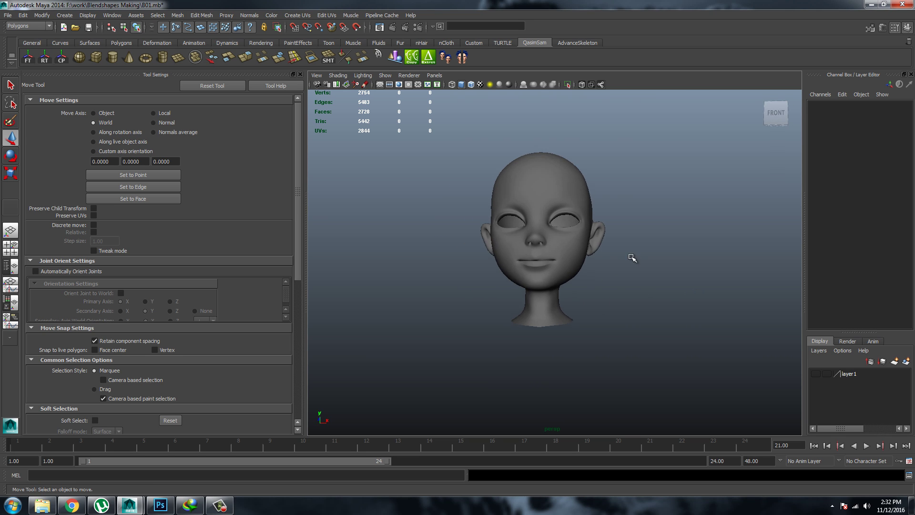
# - Duplicate the Face head as Face1 and select its translate, rotate and scale channels
pyautogui.click(525, 200)
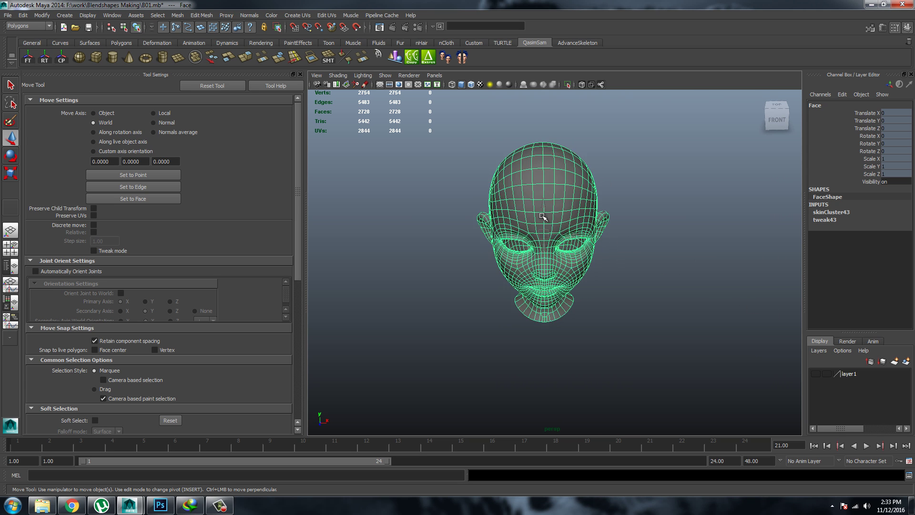
pyautogui.scroll(-3, 550, 228)
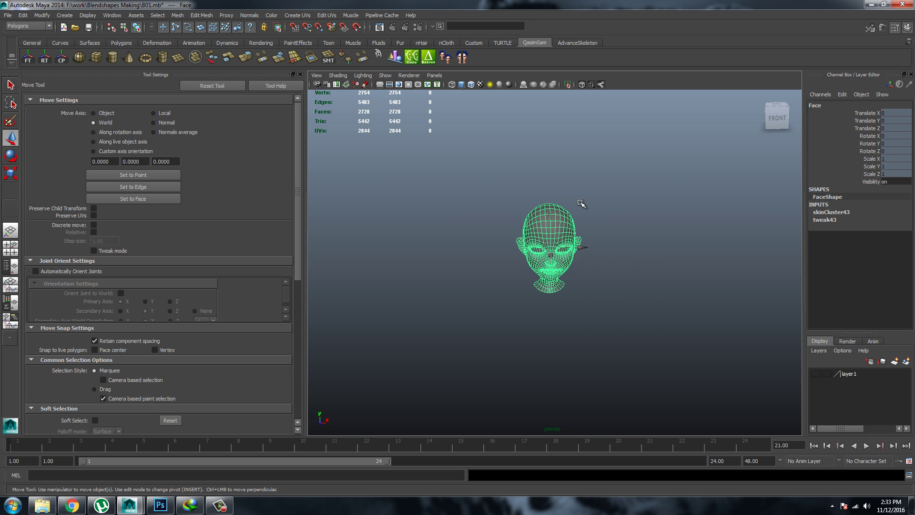
pyautogui.scroll(3, 549, 286)
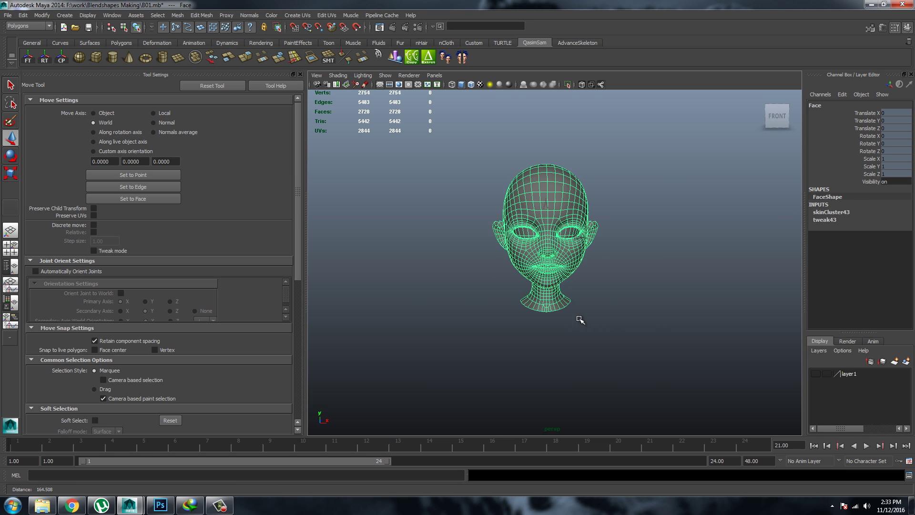
pyautogui.hotkey('ctrl', 'd')
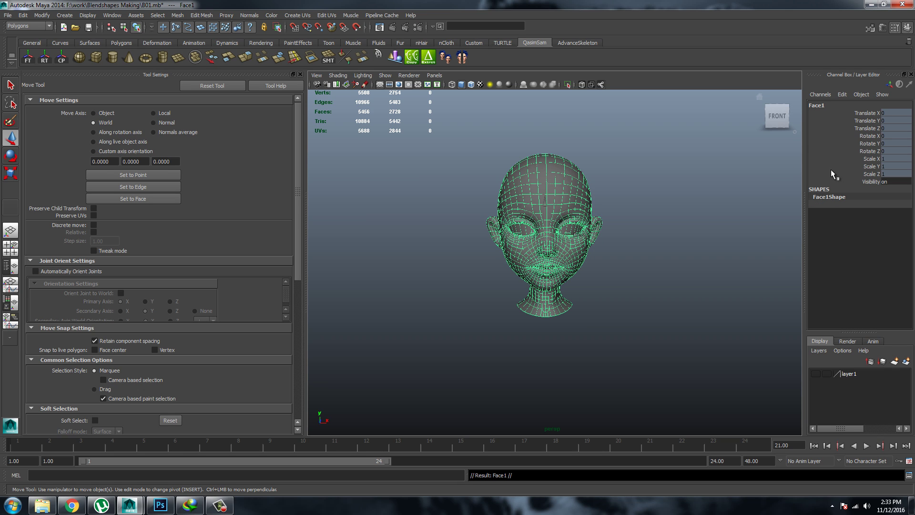
pyautogui.moveTo(866, 113); pyautogui.dragTo(868, 173)
pyautogui.rightClick(867, 173)
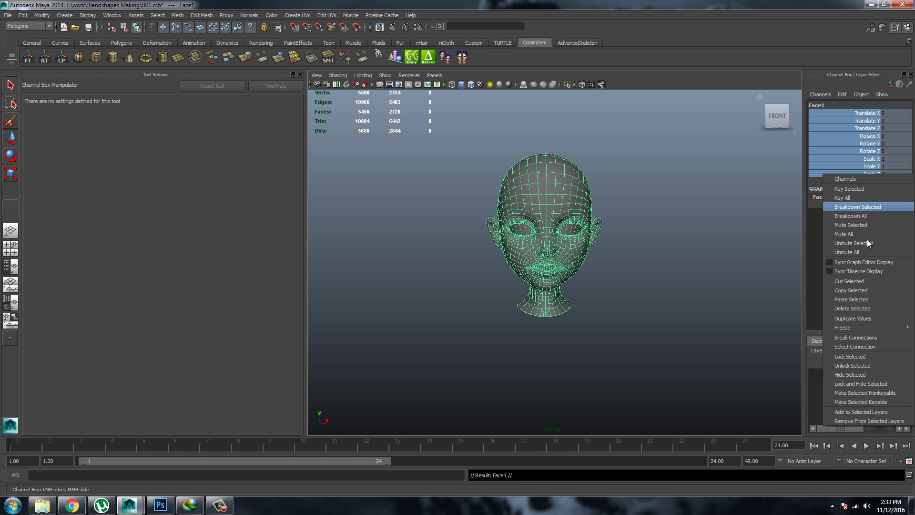
# - Apply the chosen channel option and slide Face1 to the right along X
pyautogui.click(850, 365)
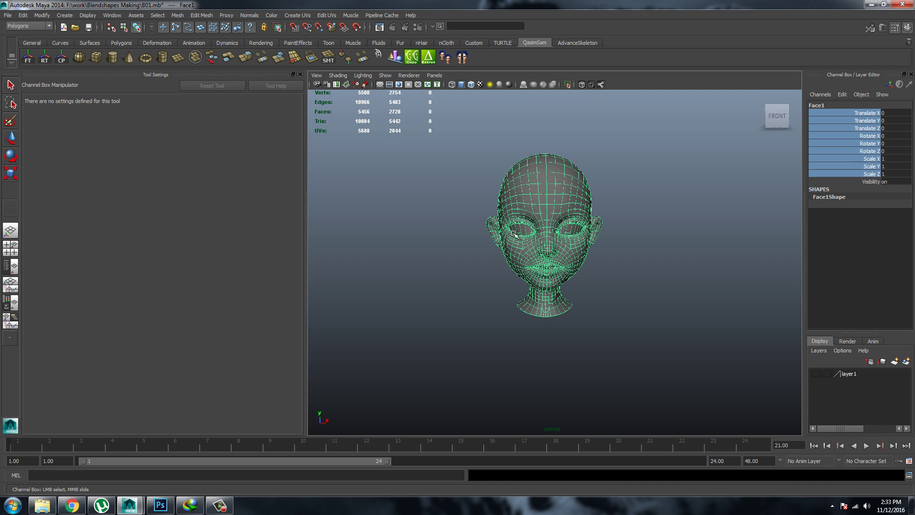
pyautogui.press('w')
pyautogui.scroll(-2, 592, 246)
pyautogui.moveTo(591, 245); pyautogui.dragTo(715, 258, button='middle')
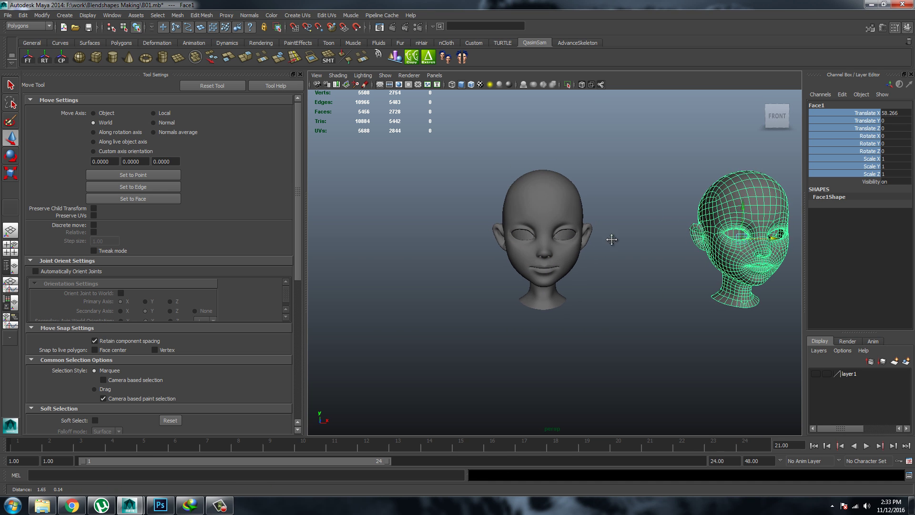
pyautogui.press('f')
pyautogui.moveTo(610, 249); pyautogui.dragTo(827, 250, button='middle')
pyautogui.press('f')
pyautogui.scroll(-2, 629, 245)
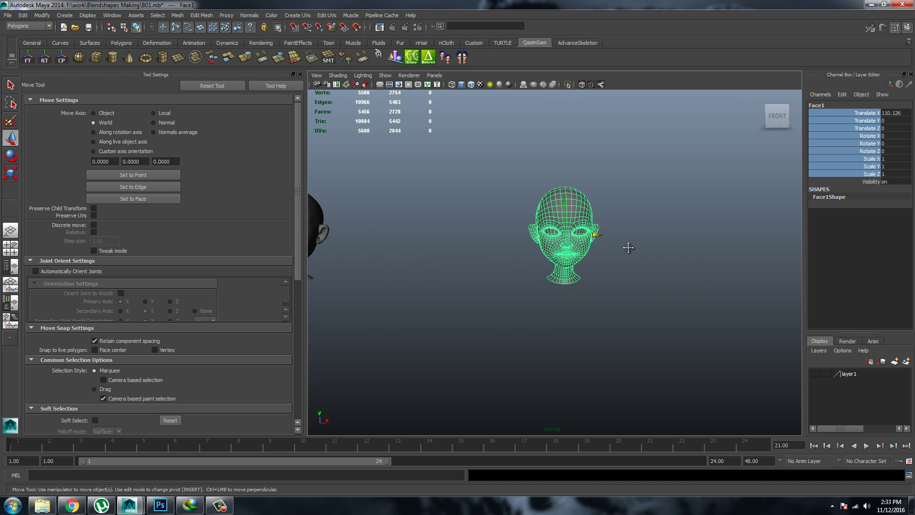
pyautogui.scroll(-4, 452, 187)
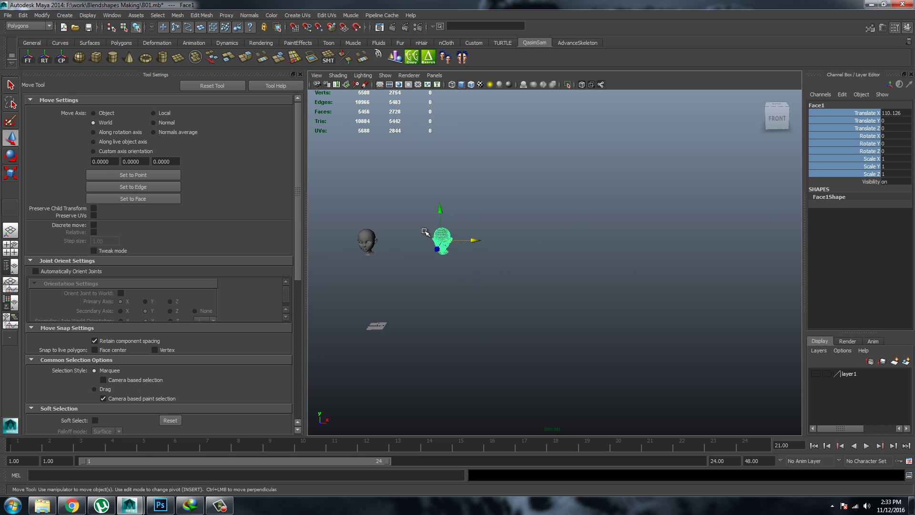
# - Set Face1's Translate X to 100 and frame both heads in view
pyautogui.click(896, 113)
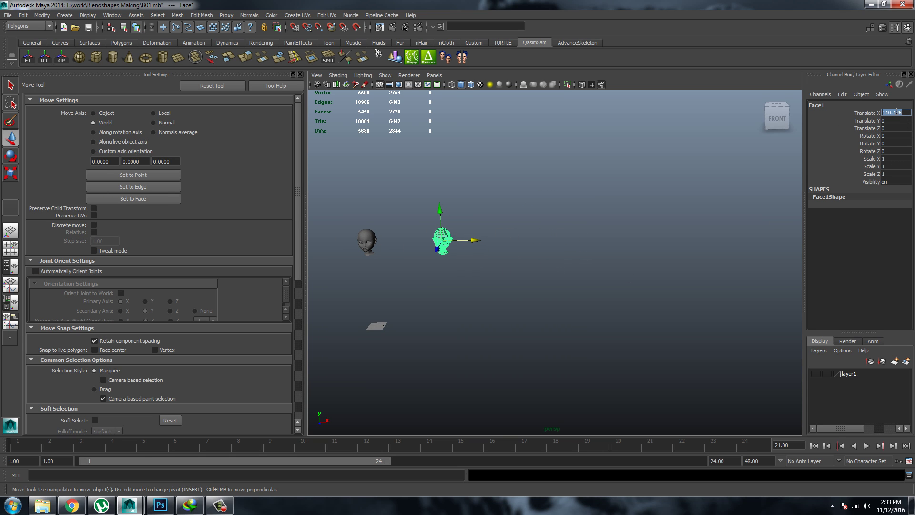
pyautogui.write('100')
pyautogui.press('Return')
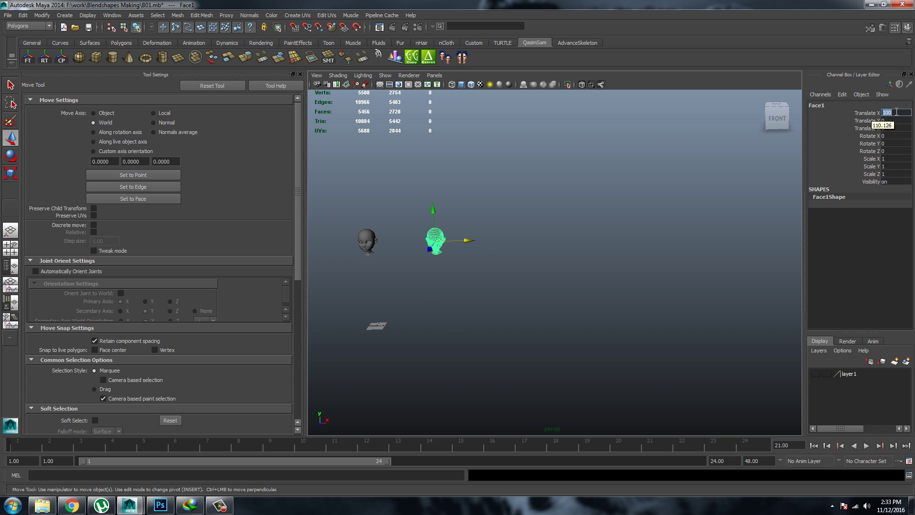
pyautogui.scroll(3, 524, 368)
pyautogui.keyDown('alt'); pyautogui.moveTo(524, 368); pyautogui.dragTo(588, 372, button='middle'); pyautogui.keyUp('alt')
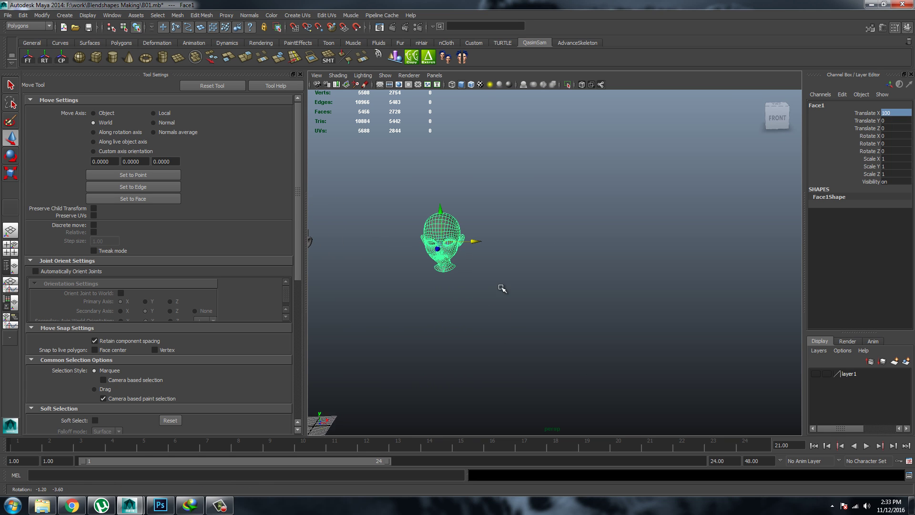
pyautogui.scroll(2, 451, 289)
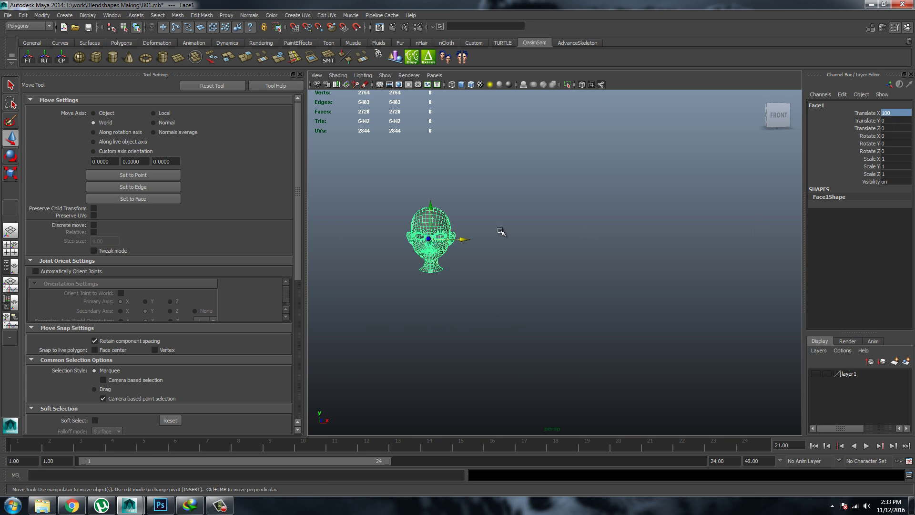
pyautogui.moveTo(501, 232)
pyautogui.keyDown('alt'); pyautogui.mouseDown()
pyautogui.moveTo(626, 295)
pyautogui.moveTo(664, 246)
pyautogui.mouseUp(); pyautogui.keyUp('alt')
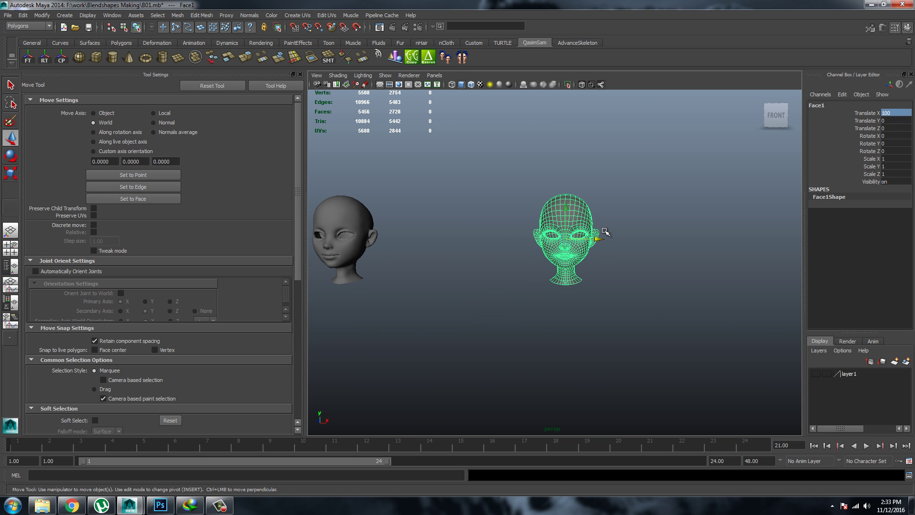
# - Make a Face2 copy at Translate X 200 with Shift+D, then delete it
pyautogui.hotkey('shift', 'd')
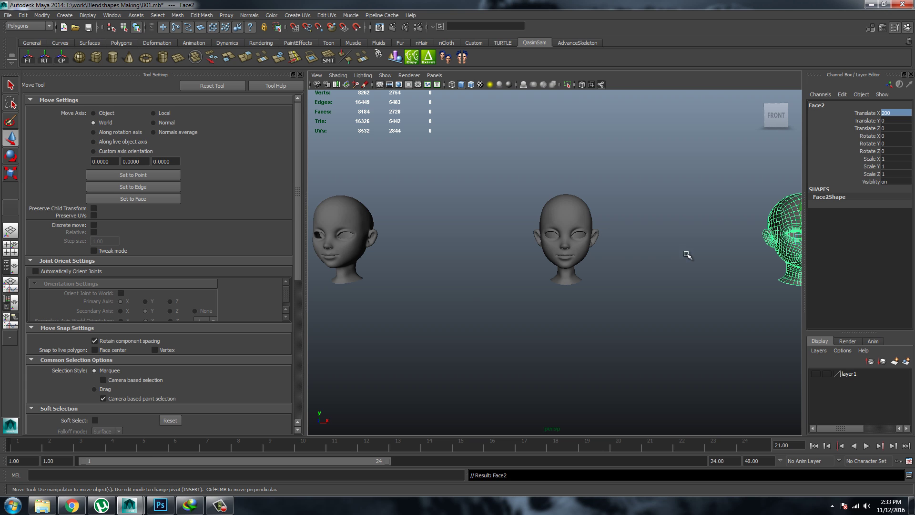
pyautogui.keyDown('alt'); pyautogui.moveTo(687, 255); pyautogui.dragTo(607, 259, button='middle'); pyautogui.keyUp('alt')
pyautogui.keyDown('alt'); pyautogui.moveTo(416, 244); pyautogui.dragTo(497, 254, button='middle'); pyautogui.keyUp('alt')
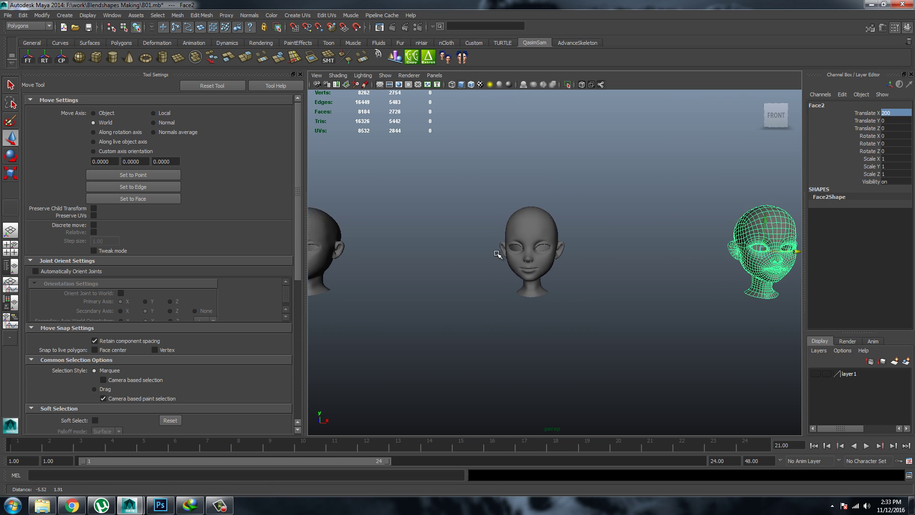
pyautogui.keyDown('alt'); pyautogui.moveTo(497, 254); pyautogui.dragTo(404, 245); pyautogui.keyUp('alt')
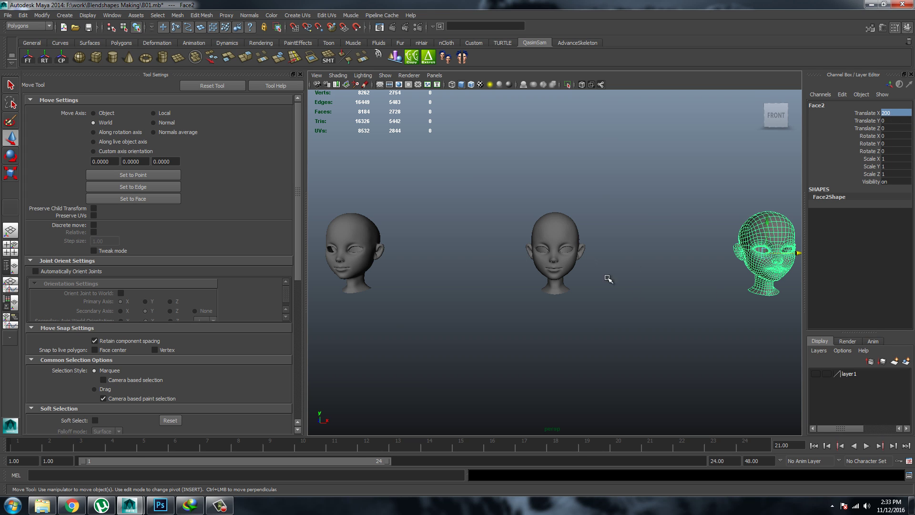
pyautogui.scroll(-5, 419, 315)
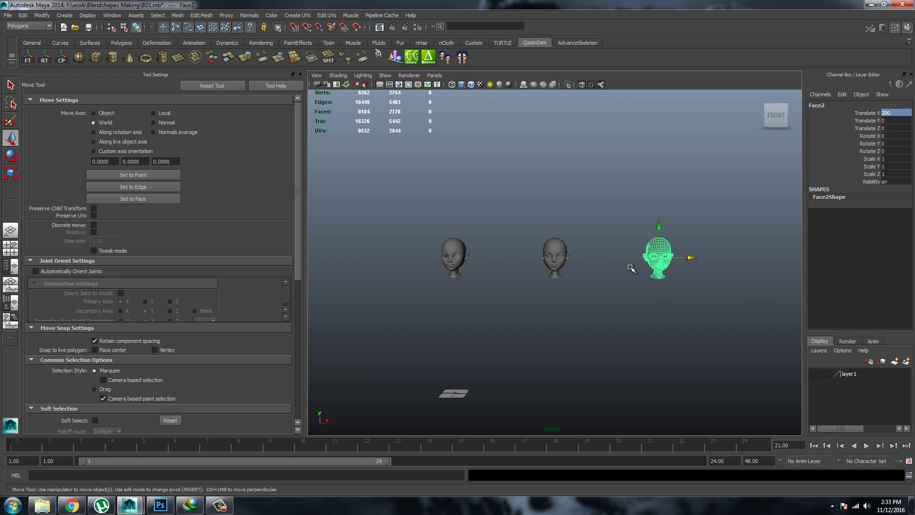
pyautogui.press('Delete')
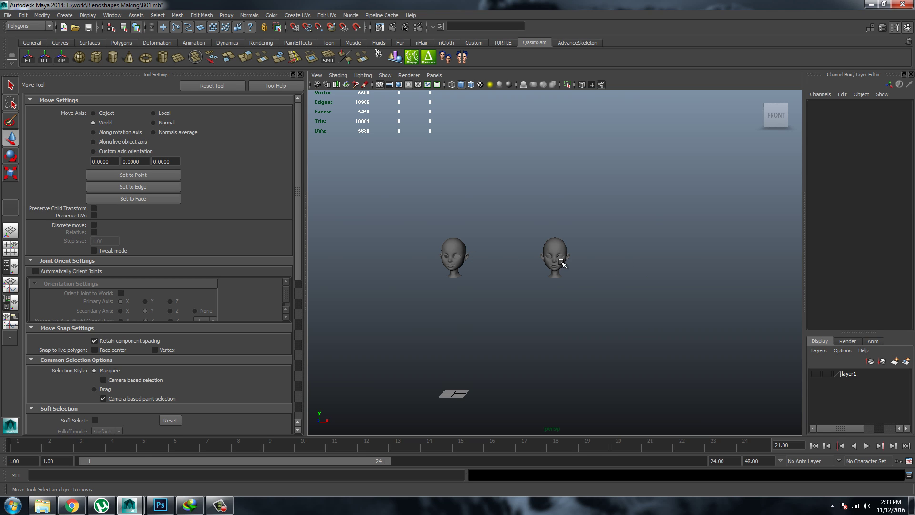
# - Restore Face2 and move it to about Translate X 128 beside the grey head
pyautogui.scroll(3, 562, 262)
pyautogui.click(589, 253)
pyautogui.hotkey('ctrl', 'd')
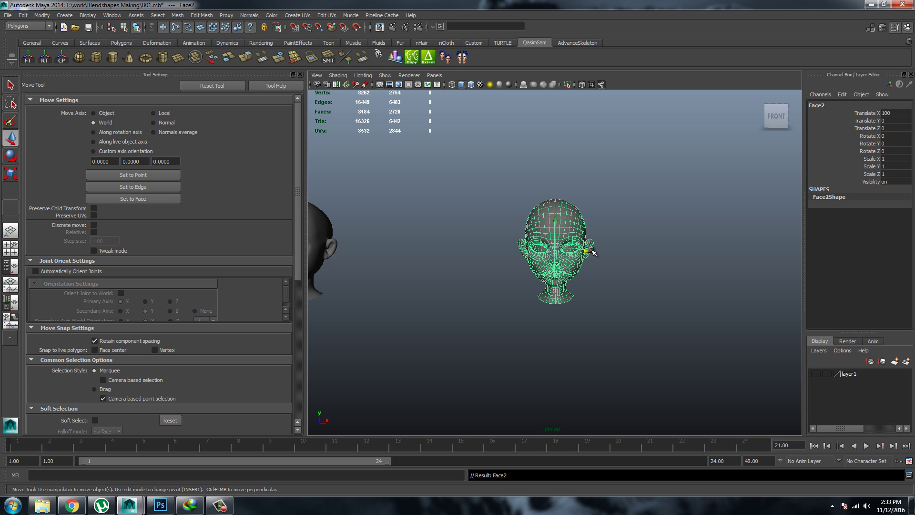
pyautogui.doubleClick(902, 113)
pyautogui.moveTo(590, 251); pyautogui.dragTo(666, 260)
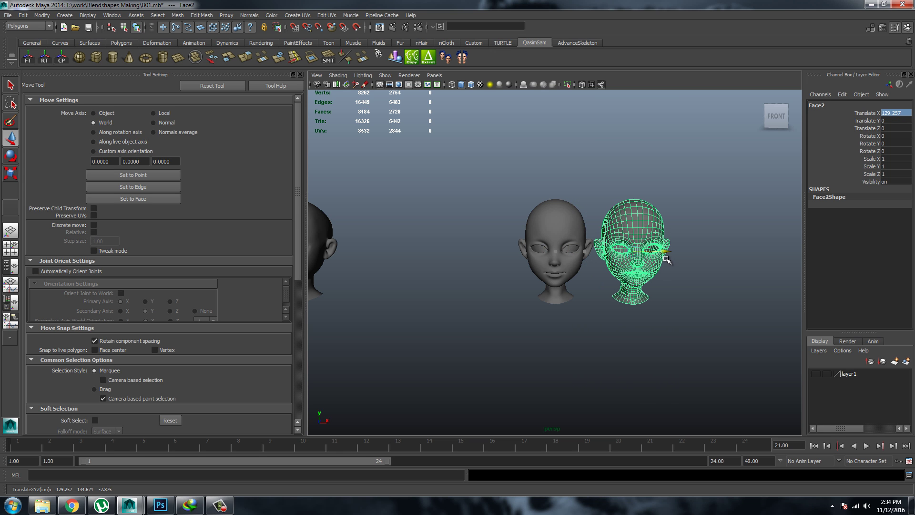
pyautogui.scroll(-5, 384, 170)
# - Repeat Shift+D to extend the evenly spaced head row up to Face57, then deselect
pyautogui.hotkey('shift', 'd')
pyautogui.hotkey('shift', 'd')
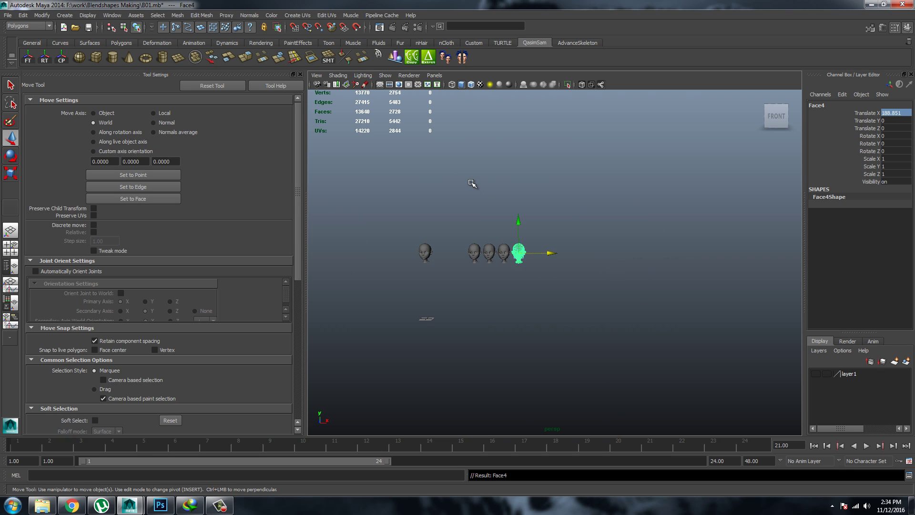
pyautogui.scroll(-3, 472, 184)
pyautogui.hotkey('shift', 'd')
pyautogui.hotkey('shift', 'd')
pyautogui.hotkey('shift', 'd')
pyautogui.hotkey('shift', 'd')
pyautogui.hotkey('shift', 'd')
pyautogui.hotkey('shift', 'd')
pyautogui.hotkey('shift', 'd')
pyautogui.hotkey('shift', 'd')
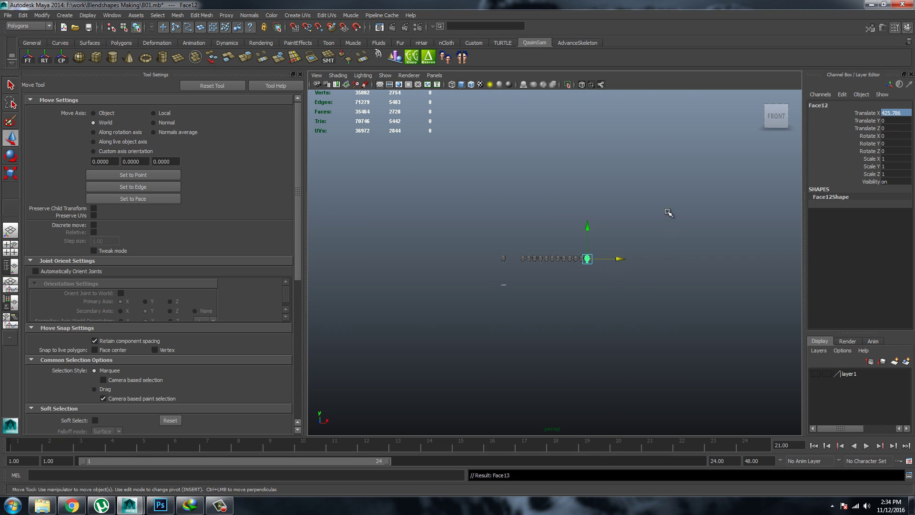
pyautogui.hotkey('shift', 'd')
pyautogui.hotkey('shift', 'd')
pyautogui.hotkey('shift', 'd')
pyautogui.hotkey('shift', 'd')
pyautogui.hotkey('shift', 'd')
pyautogui.hotkey('shift', 'd')
pyautogui.hotkey('shift', 'd')
pyautogui.hotkey('shift', 'd')
pyautogui.hotkey('shift', 'd')
pyautogui.hotkey('shift', 'd')
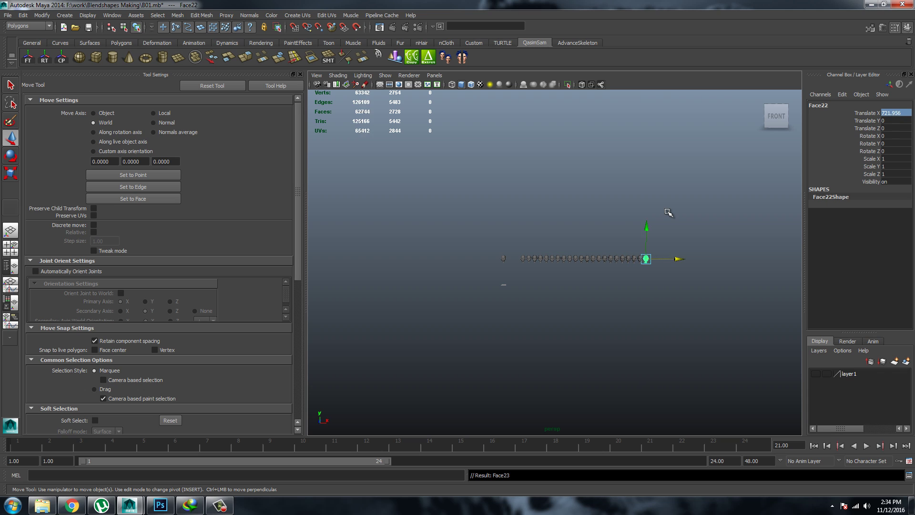
pyautogui.hotkey('shift', 'd')
pyautogui.hotkey('shift', 'd')
pyautogui.hotkey('shift', 'd')
pyautogui.hotkey('shift', 'd')
pyautogui.hotkey('shift', 'd')
pyautogui.hotkey('shift', 'd')
pyautogui.hotkey('shift', 'd')
pyautogui.hotkey('shift', 'd')
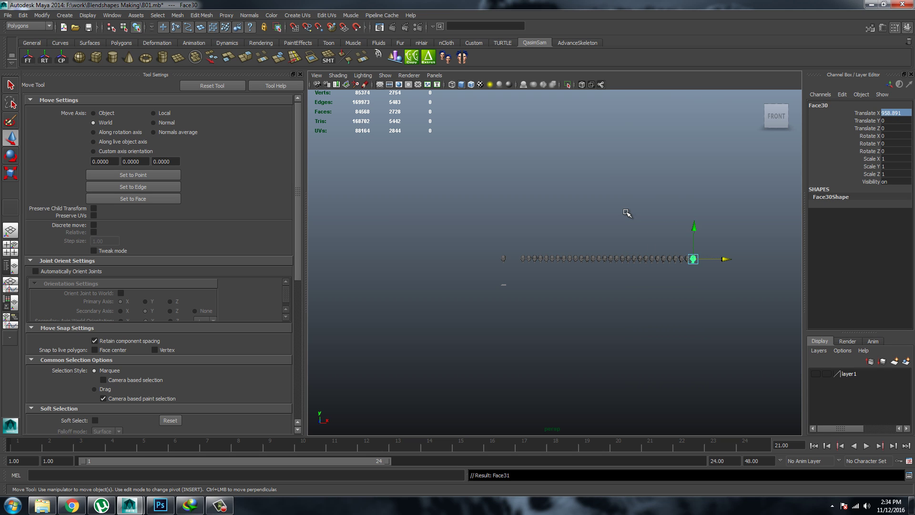
pyautogui.hotkey('shift', 'd')
pyautogui.hotkey('shift', 'd')
pyautogui.hotkey('shift', 'd')
pyautogui.hotkey('shift', 'd')
pyautogui.hotkey('shift', 'd')
pyautogui.hotkey('shift', 'd')
pyautogui.hotkey('shift', 'd')
pyautogui.hotkey('shift', 'd')
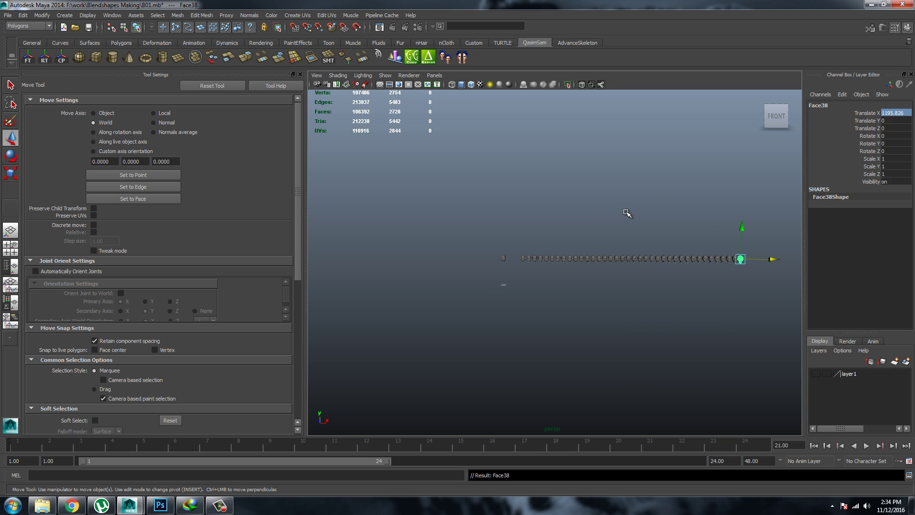
pyautogui.hotkey('shift', 'd')
pyautogui.hotkey('shift', 'd')
pyautogui.hotkey('shift', 'd')
pyautogui.hotkey('shift', 'd')
pyautogui.hotkey('shift', 'd')
pyautogui.hotkey('shift', 'd')
pyautogui.keyDown('alt'); pyautogui.moveTo(670, 215); pyautogui.dragTo(562, 199, button='middle'); pyautogui.keyUp('alt')
pyautogui.hotkey('shift', 'd')
pyautogui.hotkey('shift', 'd')
pyautogui.hotkey('shift', 'd')
pyautogui.hotkey('shift', 'd')
pyautogui.hotkey('shift', 'd')
pyautogui.hotkey('shift', 'd')
pyautogui.hotkey('shift', 'd')
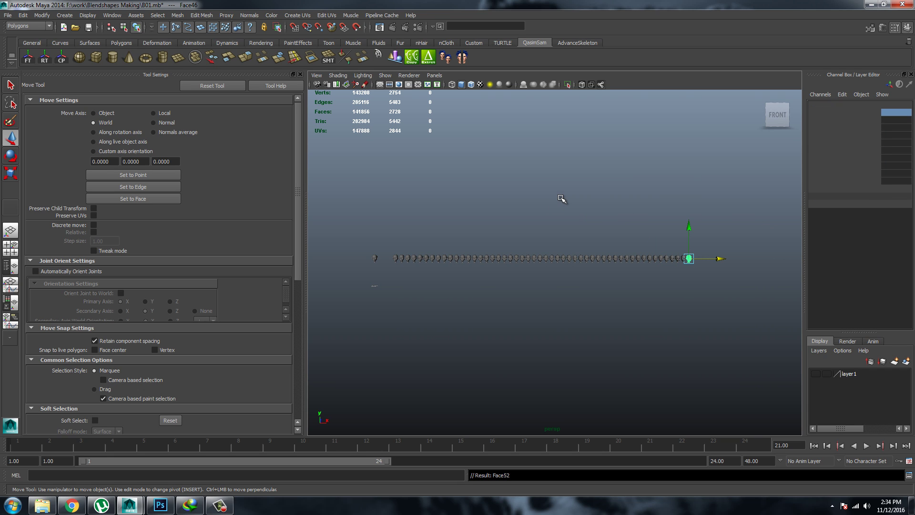
pyautogui.hotkey('shift', 'd')
pyautogui.hotkey('shift', 'd')
pyautogui.hotkey('shift', 'd')
pyautogui.hotkey('shift', 'd')
pyautogui.hotkey('shift', 'd')
pyautogui.hotkey('shift', 'd')
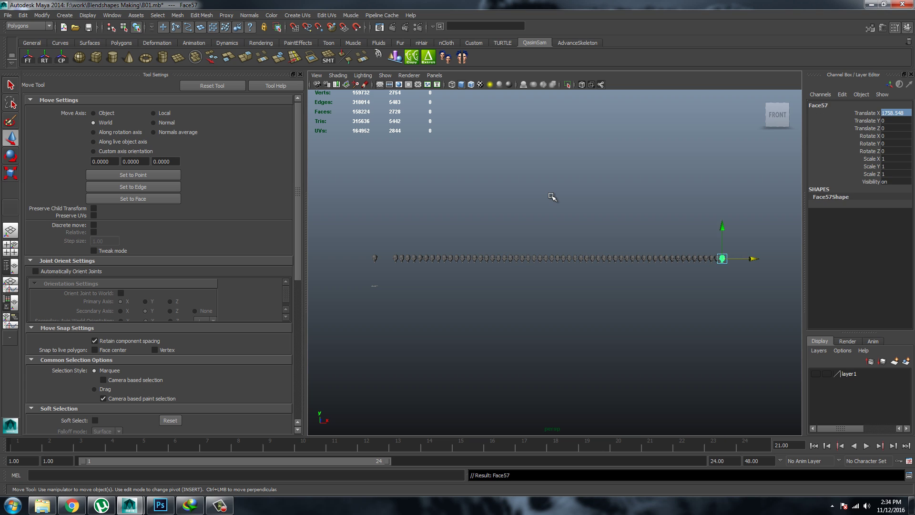
pyautogui.click(552, 219)
pyautogui.scroll(1, 517, 224)
pyautogui.scroll(1, 450, 225)
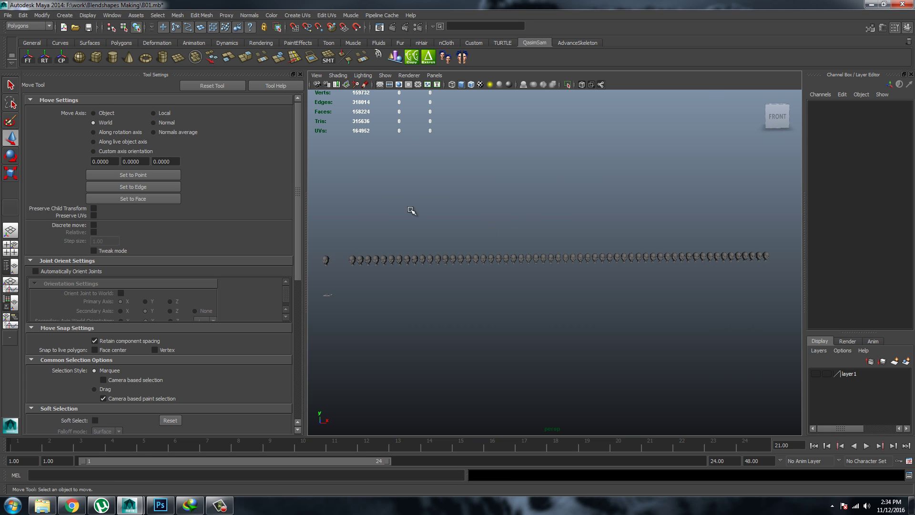
# - Zoom in and orbit the view to bring the head row up close
pyautogui.scroll(2, 619, 206)
pyautogui.scroll(1, 634, 267)
pyautogui.scroll(1, 650, 308)
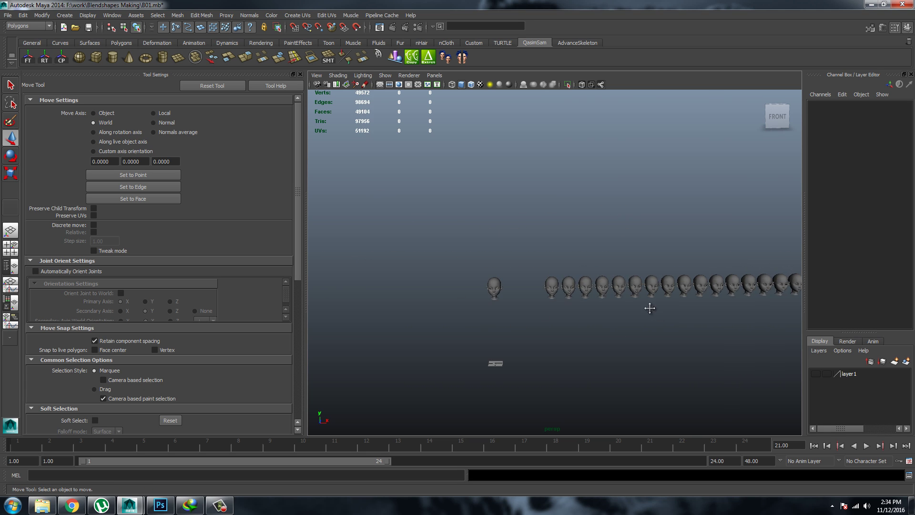
pyautogui.keyDown('alt'); pyautogui.moveTo(650, 308); pyautogui.dragTo(613, 331); pyautogui.keyUp('alt')
pyautogui.scroll(2, 608, 380)
pyautogui.scroll(1, 597, 237)
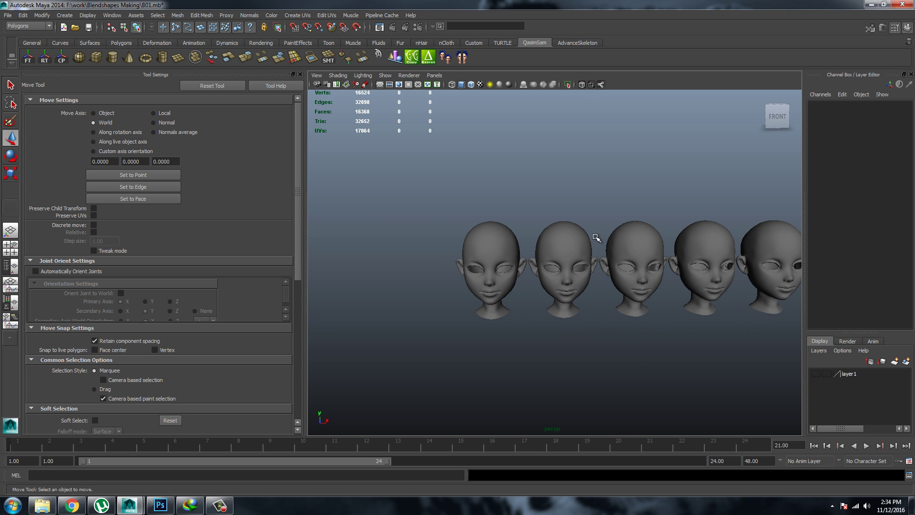
pyautogui.moveTo(475, 260)
pyautogui.keyDown('alt'); pyautogui.mouseDown()
pyautogui.moveTo(523, 302)
pyautogui.moveTo(552, 286)
pyautogui.mouseUp(); pyautogui.keyUp('alt')
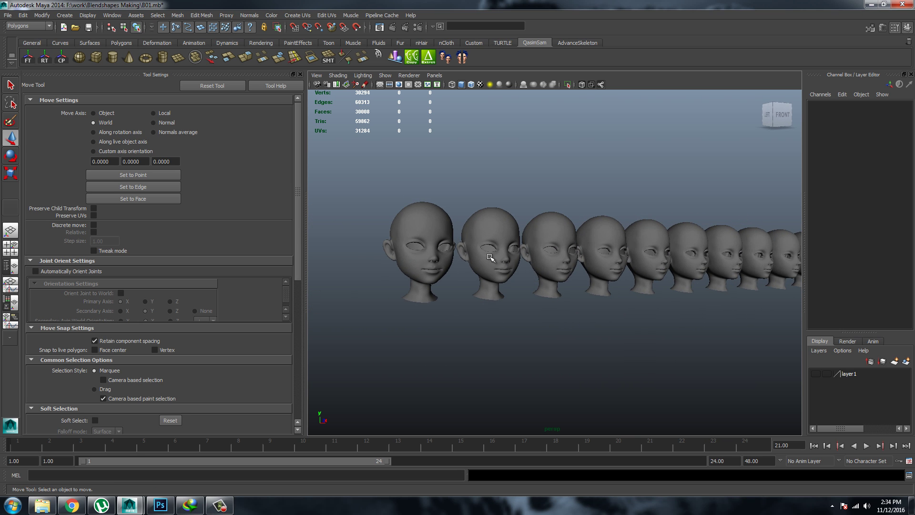
pyautogui.moveTo(448, 257)
pyautogui.keyDown('alt'); pyautogui.mouseDown()
pyautogui.moveTo(400, 253)
pyautogui.moveTo(564, 257)
pyautogui.moveTo(574, 291)
pyautogui.moveTo(561, 295)
pyautogui.mouseUp(); pyautogui.keyUp('alt')
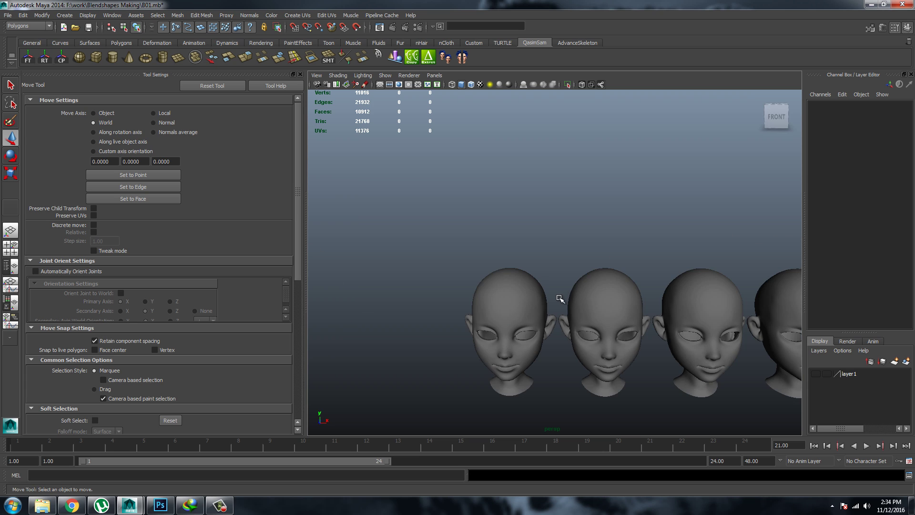
# - Fine-tune the zoom on the head row and select Face1
pyautogui.scroll(2, 560, 280)
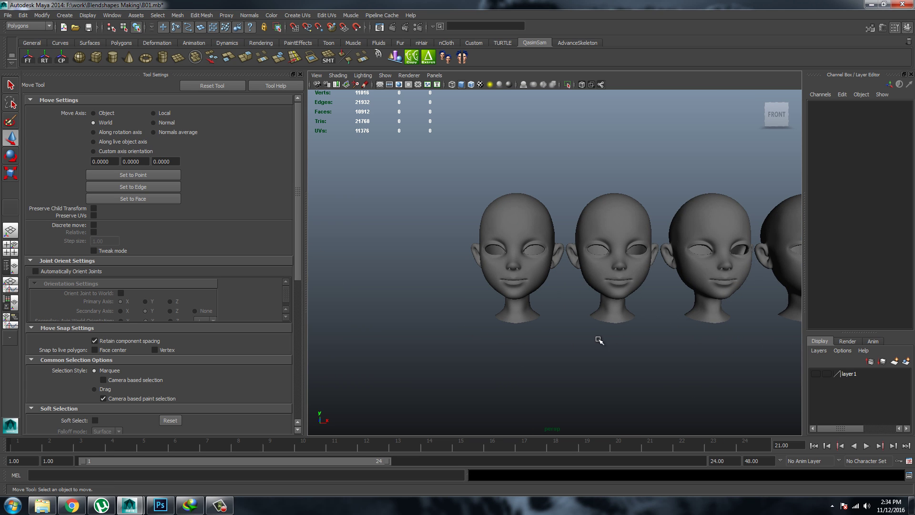
pyautogui.scroll(1, 511, 310)
pyautogui.scroll(1, 527, 301)
pyautogui.scroll(1, 519, 293)
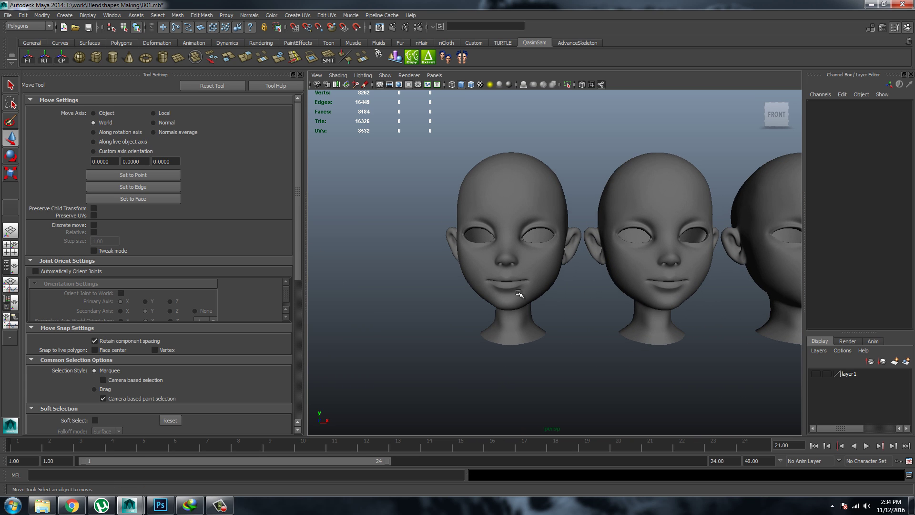
pyautogui.scroll(1, 539, 295)
pyautogui.scroll(2, 529, 269)
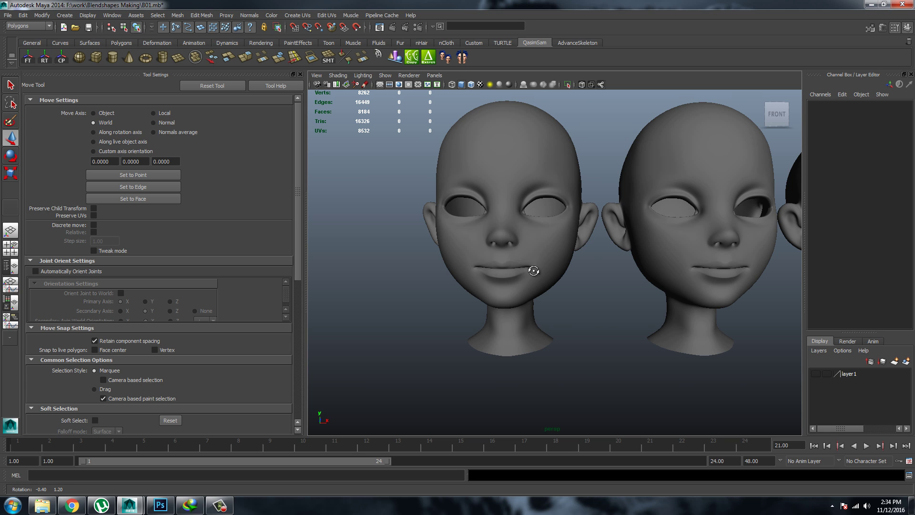
pyautogui.scroll(2, 505, 280)
pyautogui.scroll(-2, 538, 266)
pyautogui.scroll(-1, 533, 257)
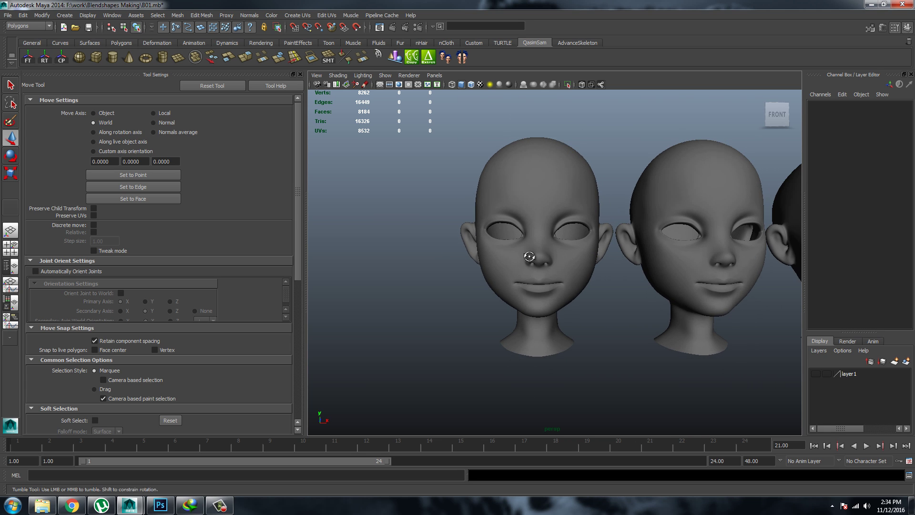
pyautogui.scroll(-1, 562, 234)
pyautogui.scroll(-1, 558, 209)
pyautogui.scroll(-2, 579, 260)
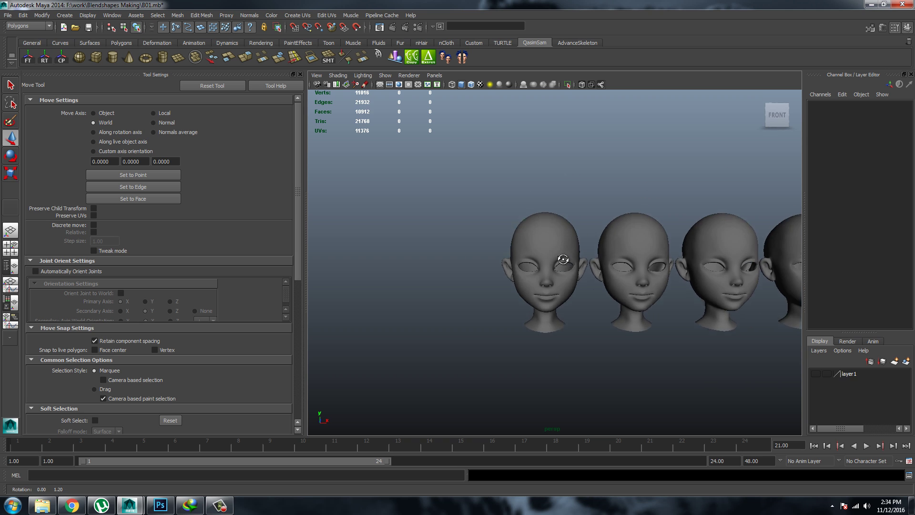
pyautogui.scroll(-1, 563, 248)
pyautogui.scroll(-1, 556, 229)
pyautogui.scroll(2, 572, 229)
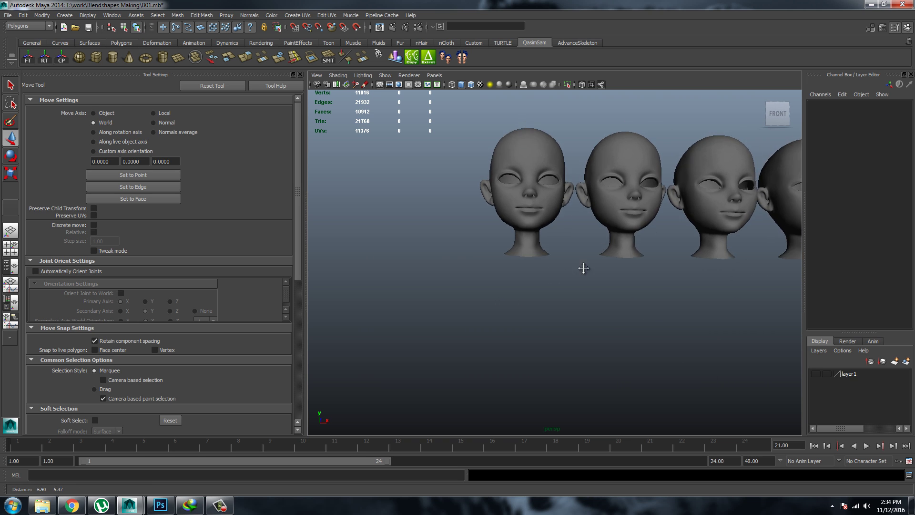
pyautogui.scroll(-2, 567, 286)
pyautogui.click(489, 240)
# - Zoom toward Face1 and switch it to face selection mode
pyautogui.moveTo(488, 240)
pyautogui.keyDown('alt'); pyautogui.mouseDown()
pyautogui.moveTo(490, 263)
pyautogui.moveTo(501, 269)
pyautogui.moveTo(491, 266)
pyautogui.mouseUp(); pyautogui.keyUp('alt')
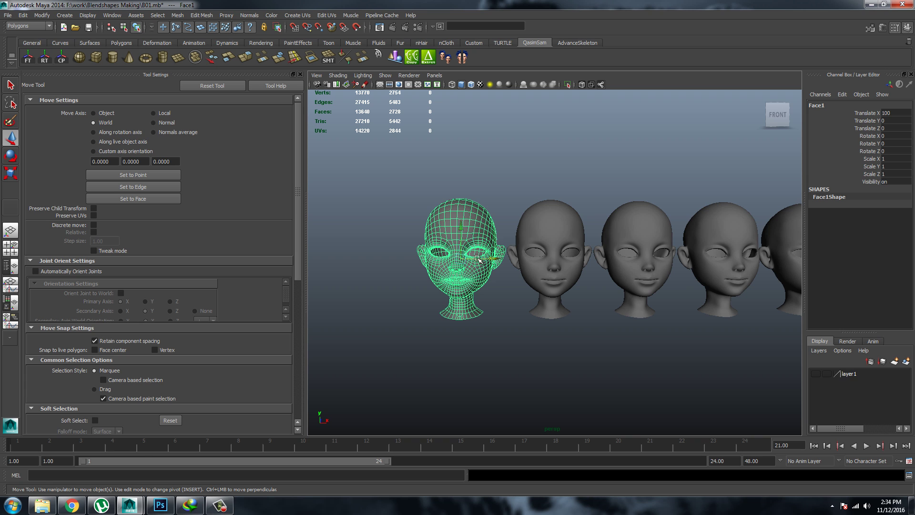
pyautogui.keyDown('alt'); pyautogui.moveTo(460, 230); pyautogui.dragTo(509, 320, button='right'); pyautogui.keyUp('alt')
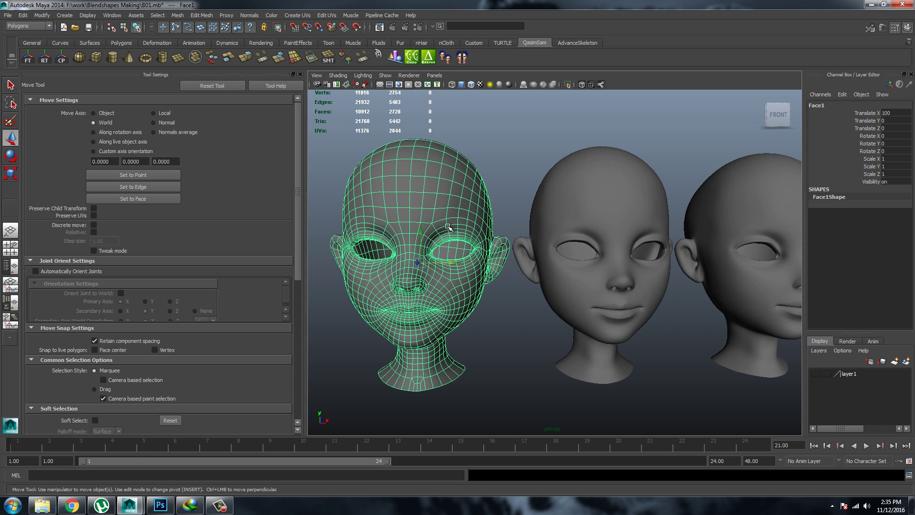
pyautogui.press('F11')
pyautogui.click(470, 229)
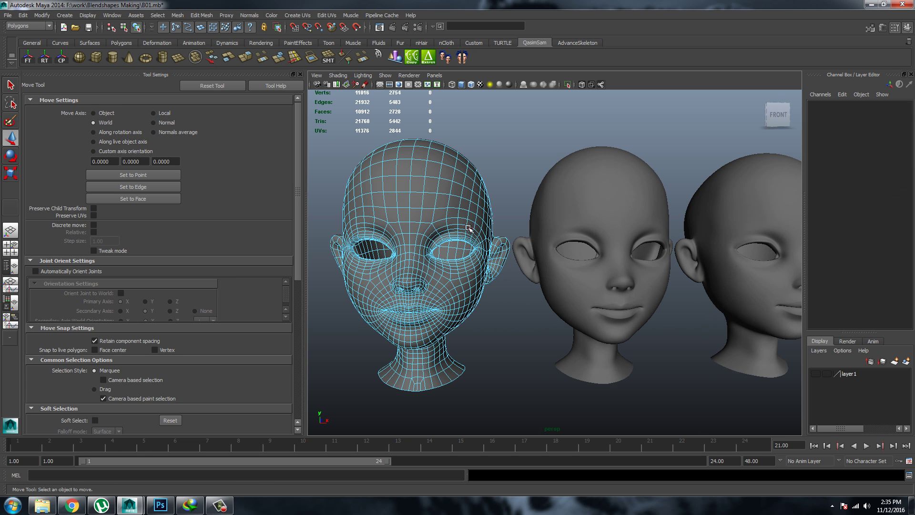
pyautogui.press('q')
pyautogui.hotkey('ctrl', 'shift', 'a')
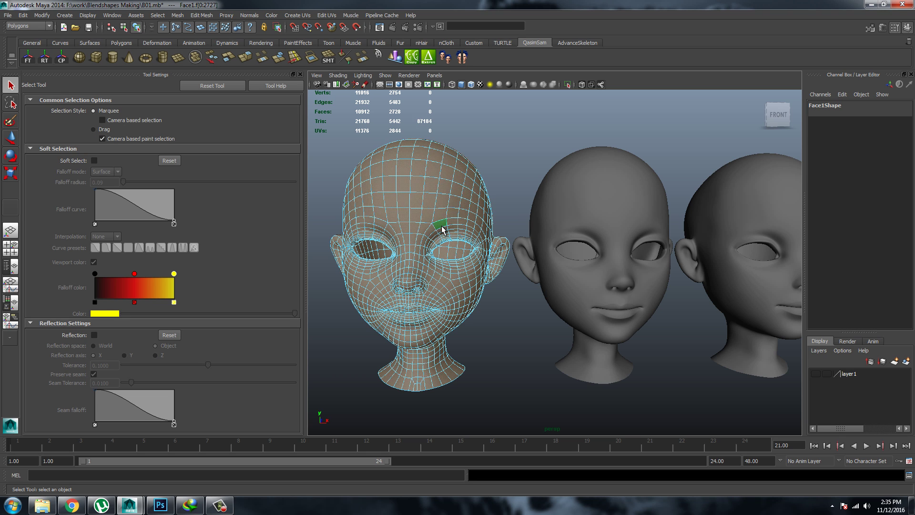
# - Select a few brow faces, pull them down, then undo the move
pyautogui.click(443, 230)
pyautogui.keyDown('shift'); pyautogui.click(451, 222); pyautogui.keyUp('shift')
pyautogui.press('w')
pyautogui.moveTo(450, 209); pyautogui.dragTo(450, 222)
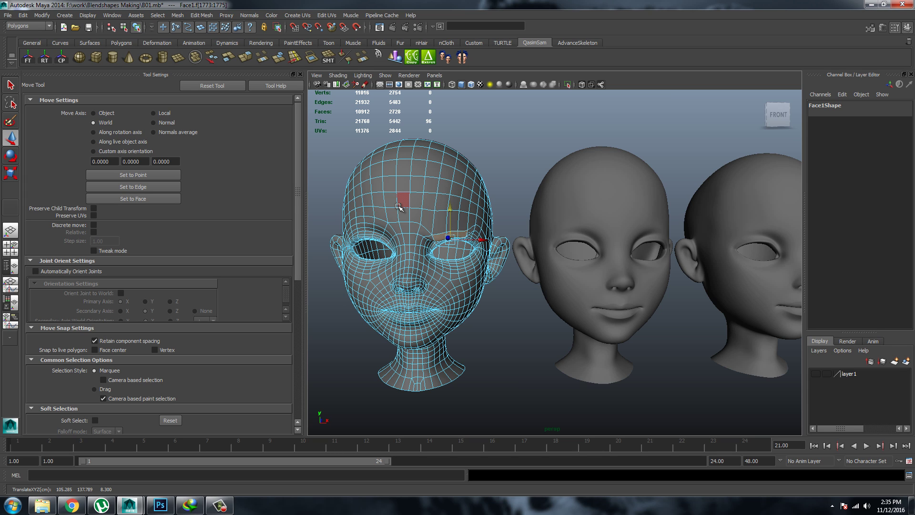
pyautogui.moveTo(413, 205); pyautogui.dragTo(491, 158, button='right')
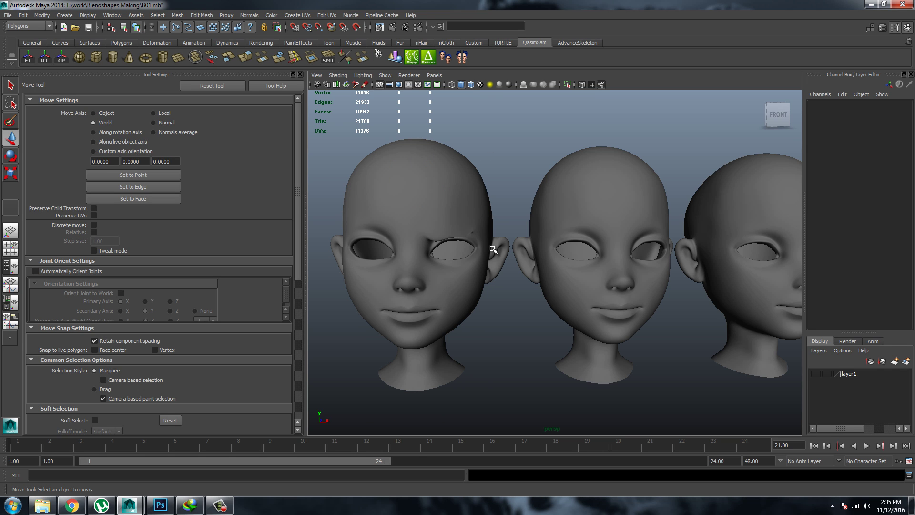
pyautogui.click(505, 254)
pyautogui.hotkey('ctrl', 'z')
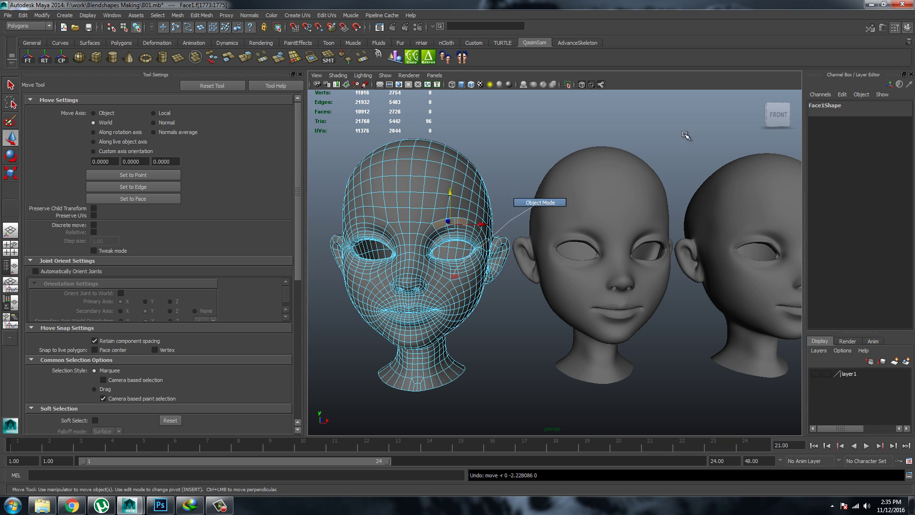
pyautogui.click(220, 506)
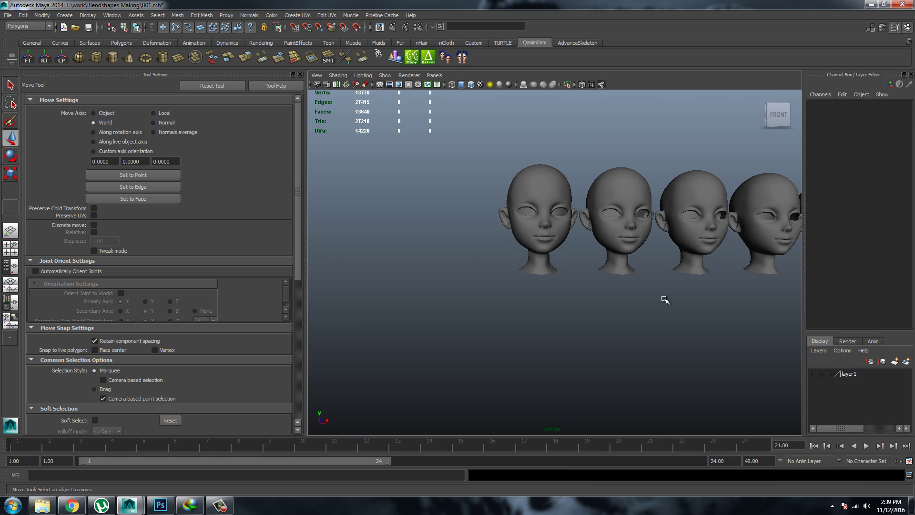
# - Hide the Channel Box and Tool Settings panels, reframe the heads, and select Face1
pyautogui.click(911, 75)
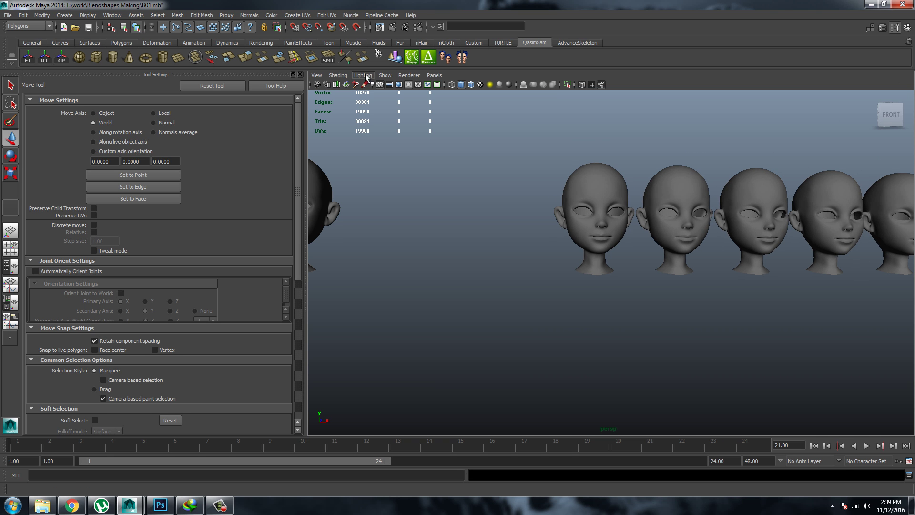
pyautogui.click(300, 75)
pyautogui.moveTo(429, 158)
pyautogui.keyDown('alt'); pyautogui.mouseDown()
pyautogui.moveTo(337, 187)
pyautogui.moveTo(399, 231)
pyautogui.moveTo(419, 231)
pyautogui.moveTo(362, 205)
pyautogui.mouseUp(); pyautogui.keyUp('alt')
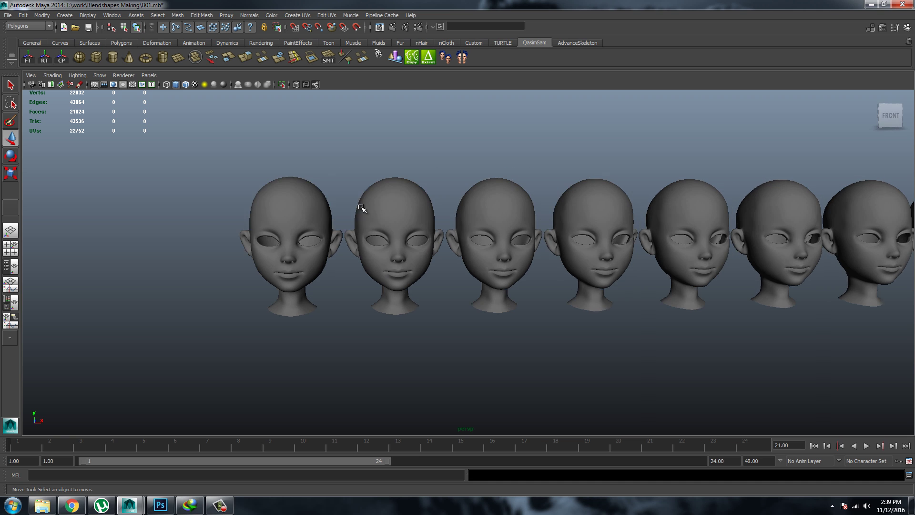
pyautogui.keyDown('alt'); pyautogui.moveTo(361, 205); pyautogui.dragTo(439, 205, button='middle'); pyautogui.keyUp('alt')
pyautogui.scroll(3, 252, 160)
pyautogui.keyDown('alt'); pyautogui.moveTo(251, 160); pyautogui.dragTo(288, 163, button='middle'); pyautogui.keyUp('alt')
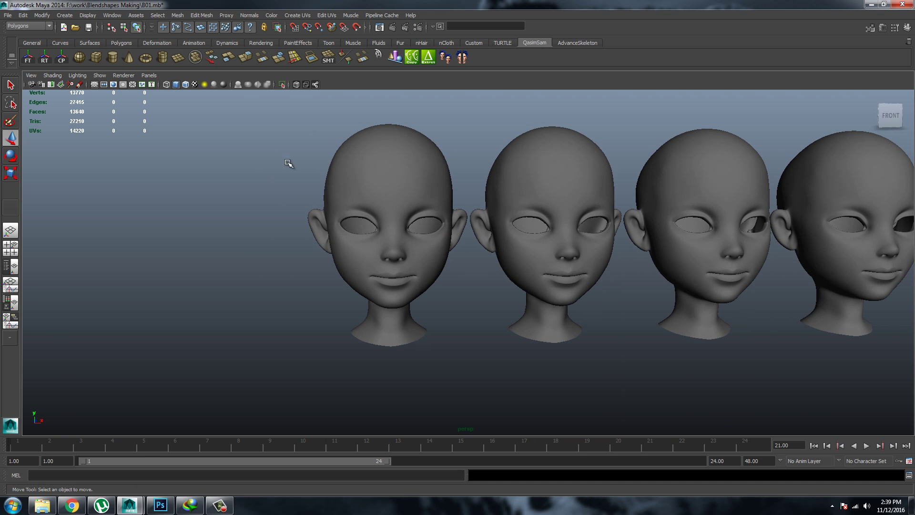
pyautogui.click(350, 180)
pyautogui.keyDown('alt'); pyautogui.moveTo(350, 180); pyautogui.dragTo(383, 221, button='middle'); pyautogui.keyUp('alt')
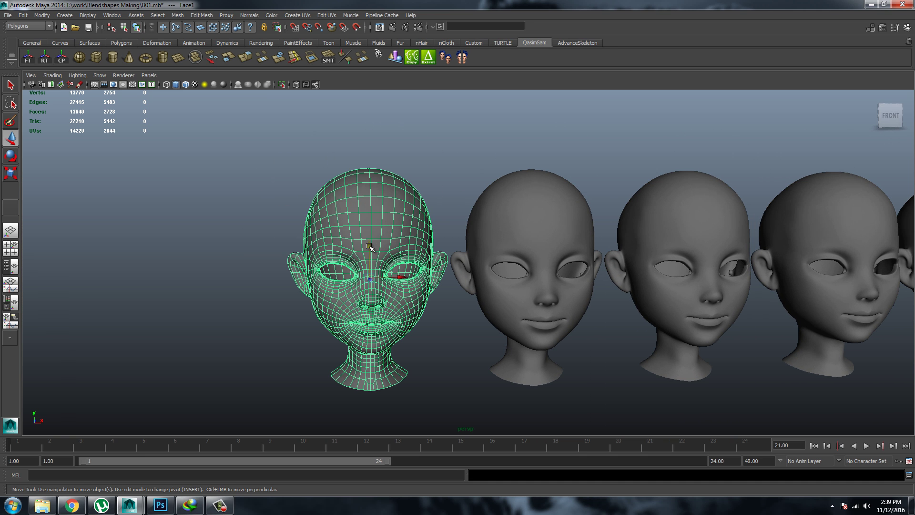
# - Try duplicating and lifting a head, then undo both to restore the original row
pyautogui.hotkey('ctrl', 'd')
pyautogui.moveTo(369, 247); pyautogui.dragTo(369, 162)
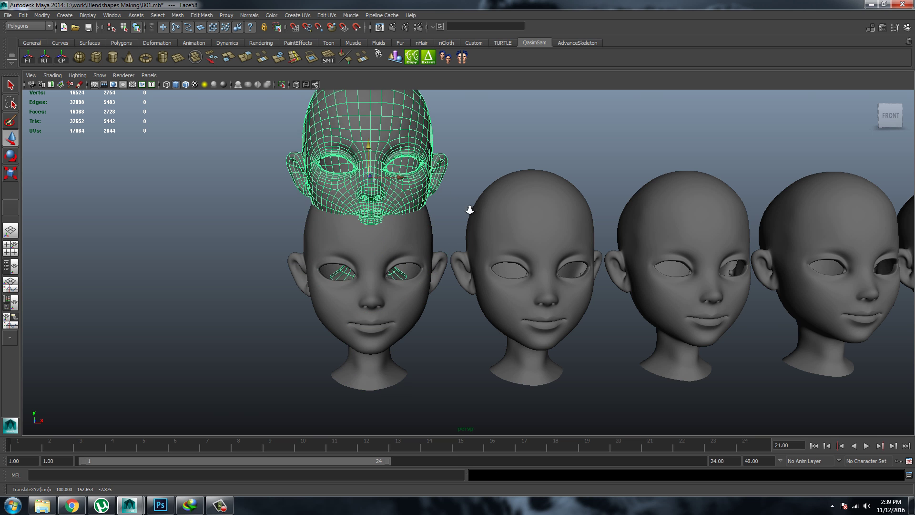
pyautogui.scroll(-3, 471, 209)
pyautogui.keyDown('alt'); pyautogui.moveTo(414, 174); pyautogui.dragTo(385, 230, button='middle'); pyautogui.keyUp('alt')
pyautogui.hotkey('ctrl', 'z')
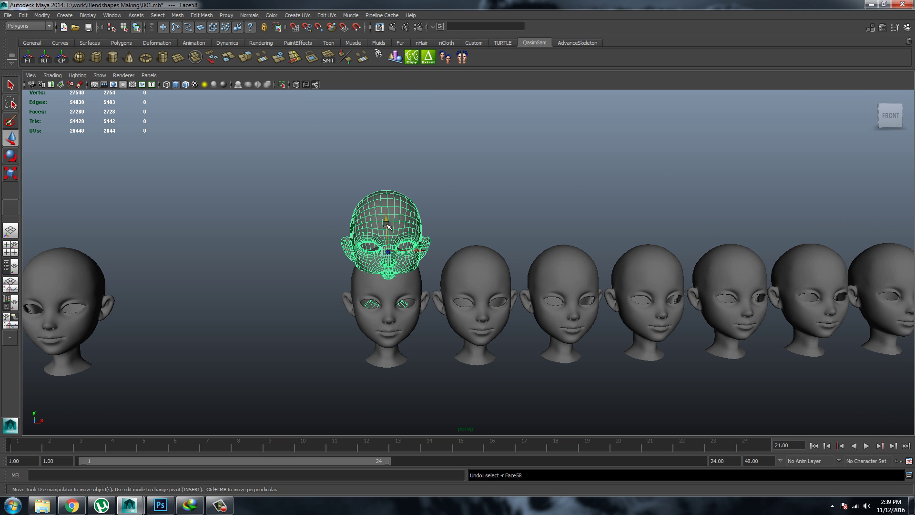
pyautogui.hotkey('ctrl', 'z')
pyautogui.hotkey('ctrl', 'z')
pyautogui.scroll(-2, 536, 309)
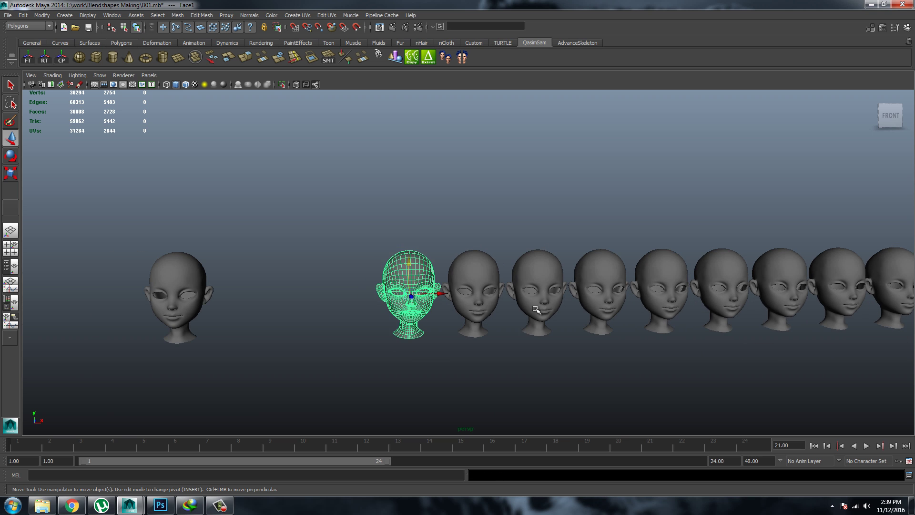
# - Start the alternate selection with Face1, adding Face3, Face5, Face7, Face9 and Face11
pyautogui.click(486, 386)
pyautogui.click(422, 291)
pyautogui.keyDown('shift'); pyautogui.click(564, 277); pyautogui.keyUp('shift')
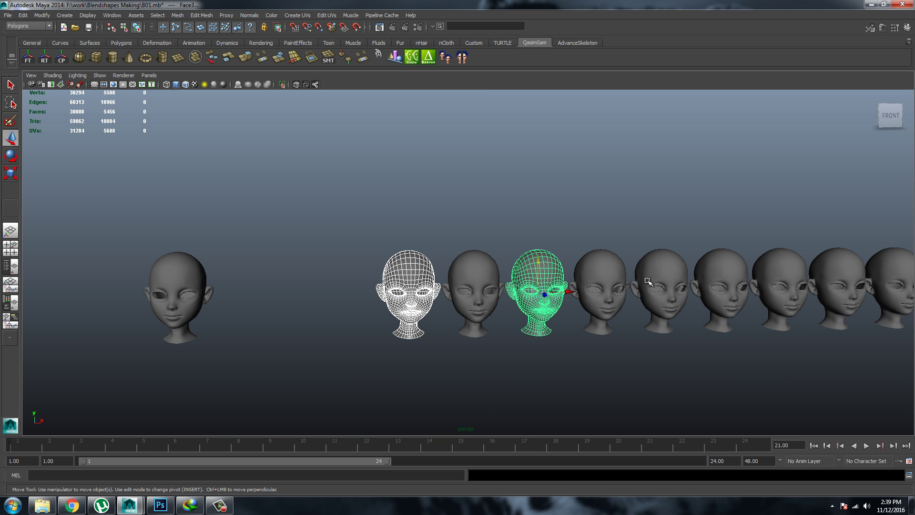
pyautogui.keyDown('shift'); pyautogui.click(649, 282); pyautogui.keyUp('shift')
pyautogui.keyDown('shift'); pyautogui.click(769, 275); pyautogui.keyUp('shift')
pyautogui.keyDown('alt'); pyautogui.moveTo(770, 275); pyautogui.dragTo(508, 250, button='middle'); pyautogui.keyUp('alt')
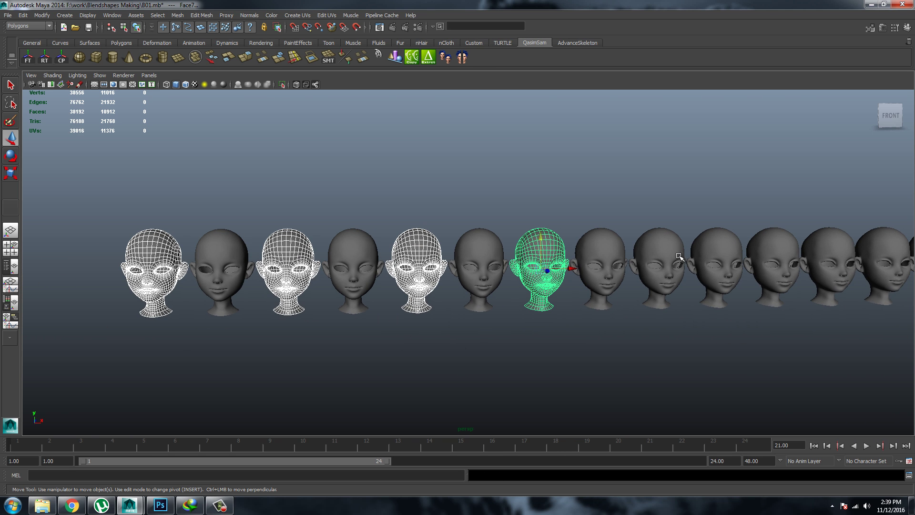
pyautogui.keyDown('shift'); pyautogui.click(674, 257); pyautogui.keyUp('shift')
pyautogui.keyDown('shift'); pyautogui.click(768, 250); pyautogui.keyUp('shift')
# - Drop the stray Face12 and keep adding every second head further along
pyautogui.keyDown('shift'); pyautogui.click(822, 255); pyautogui.keyUp('shift')
pyautogui.keyDown('alt'); pyautogui.moveTo(822, 255); pyautogui.dragTo(543, 251, button='middle'); pyautogui.keyUp('alt')
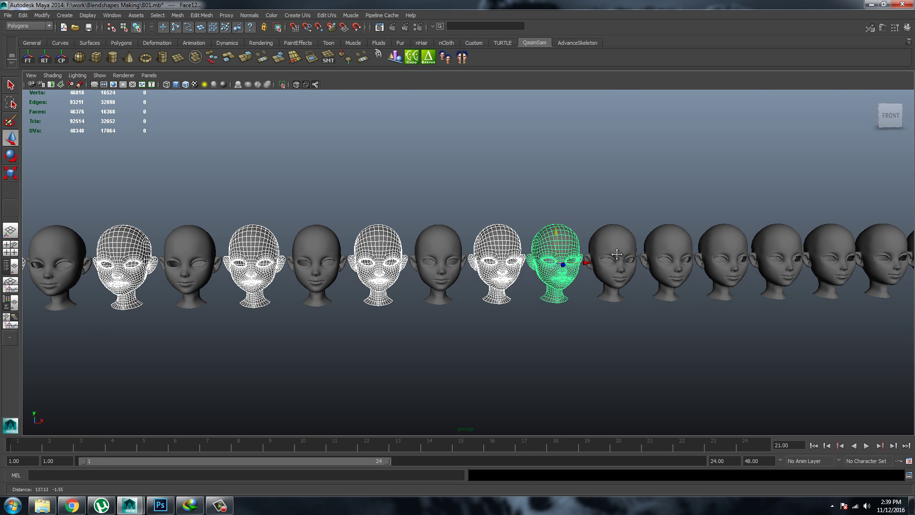
pyautogui.keyDown('shift'); pyautogui.click(553, 253); pyautogui.keyUp('shift')
pyautogui.keyDown('shift'); pyautogui.click(615, 248); pyautogui.keyUp('shift')
pyautogui.keyDown('shift'); pyautogui.click(677, 246); pyautogui.keyUp('shift')
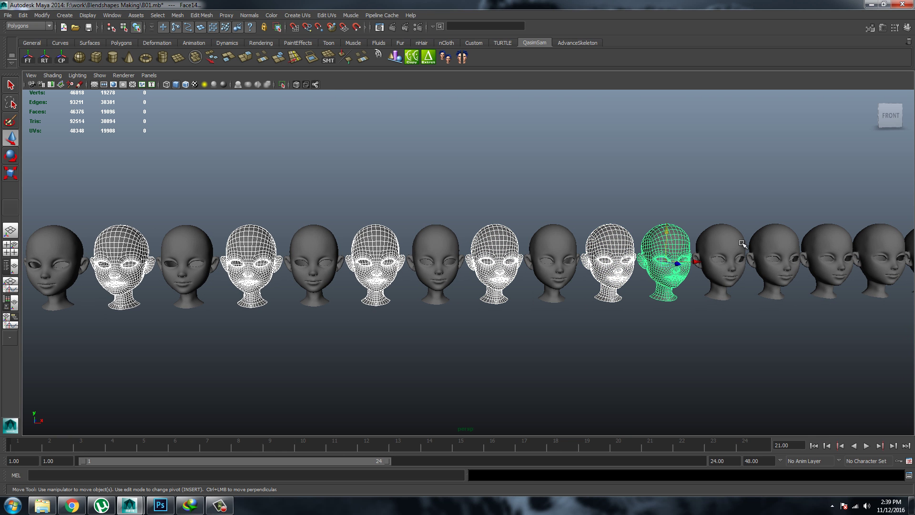
pyautogui.hotkey('ctrl', 'z')
pyautogui.keyDown('shift'); pyautogui.click(720, 246); pyautogui.keyUp('shift')
pyautogui.keyDown('shift'); pyautogui.click(829, 249); pyautogui.keyUp('shift')
# - Add every second head through the middle of the row as it pans into view
pyautogui.keyDown('alt'); pyautogui.moveTo(830, 249); pyautogui.dragTo(531, 239, button='middle'); pyautogui.keyUp('alt')
pyautogui.keyDown('shift'); pyautogui.click(641, 241); pyautogui.keyUp('shift')
pyautogui.keyDown('shift'); pyautogui.click(755, 240); pyautogui.keyUp('shift')
pyautogui.keyDown('alt'); pyautogui.moveTo(676, 231); pyautogui.dragTo(508, 238, button='middle'); pyautogui.keyUp('alt')
pyautogui.keyDown('shift'); pyautogui.click(638, 234); pyautogui.keyUp('shift')
pyautogui.keyDown('shift'); pyautogui.click(591, 238); pyautogui.keyUp('shift')
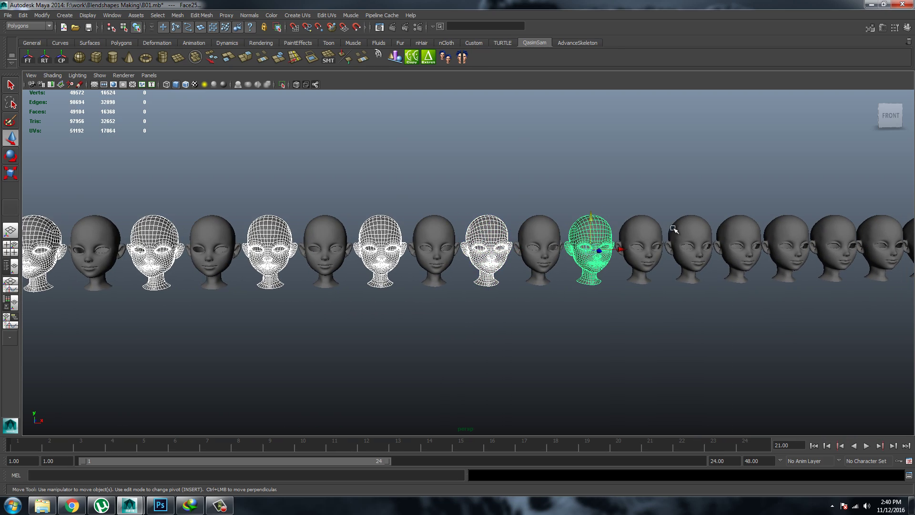
pyautogui.keyDown('shift'); pyautogui.click(681, 230); pyautogui.keyUp('shift')
pyautogui.keyDown('alt'); pyautogui.moveTo(768, 229); pyautogui.dragTo(465, 237, button='middle'); pyautogui.keyUp('alt')
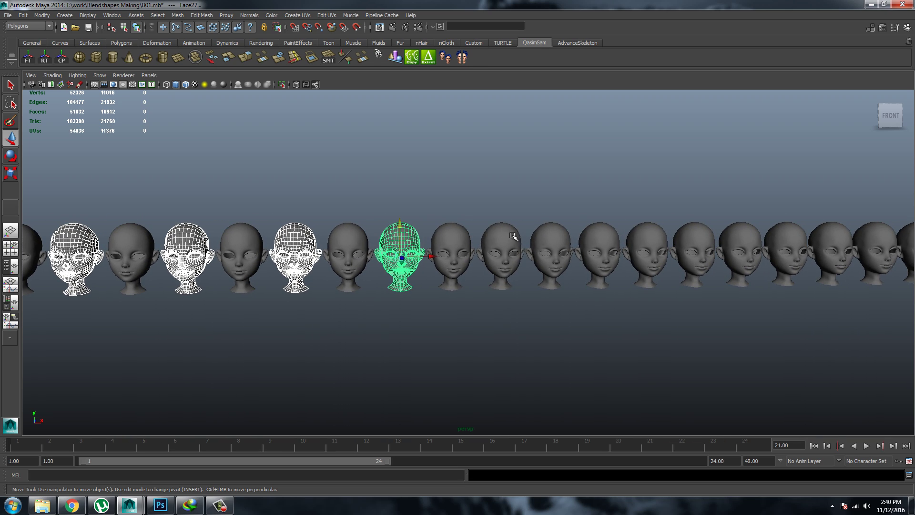
pyautogui.keyDown('shift'); pyautogui.click(506, 237); pyautogui.keyUp('shift')
pyautogui.keyDown('shift'); pyautogui.click(591, 238); pyautogui.keyUp('shift')
pyautogui.keyDown('shift'); pyautogui.click(691, 235); pyautogui.keyUp('shift')
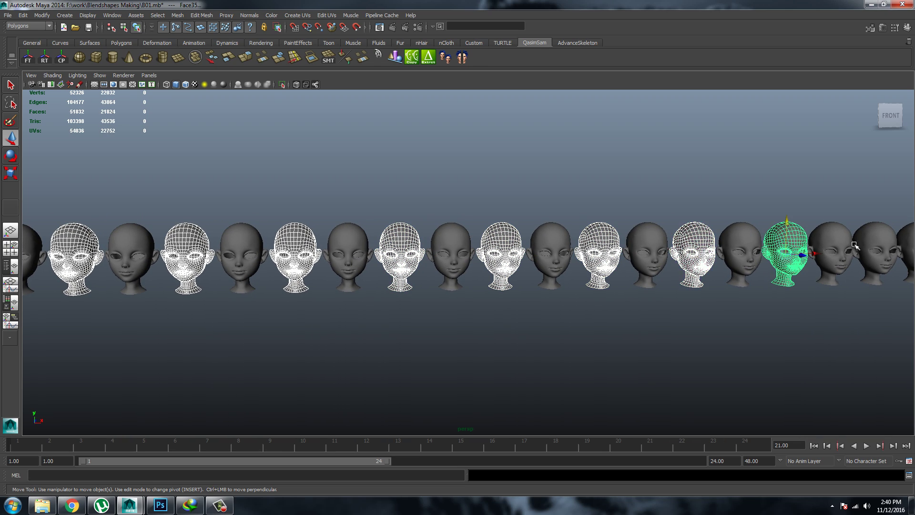
pyautogui.keyDown('shift'); pyautogui.click(791, 240); pyautogui.keyUp('shift')
# - Add four more alternate heads, then orbit the row into perspective
pyautogui.keyDown('alt'); pyautogui.moveTo(792, 240); pyautogui.dragTo(484, 246, button='middle'); pyautogui.keyUp('alt')
pyautogui.keyDown('shift'); pyautogui.click(512, 239); pyautogui.keyUp('shift')
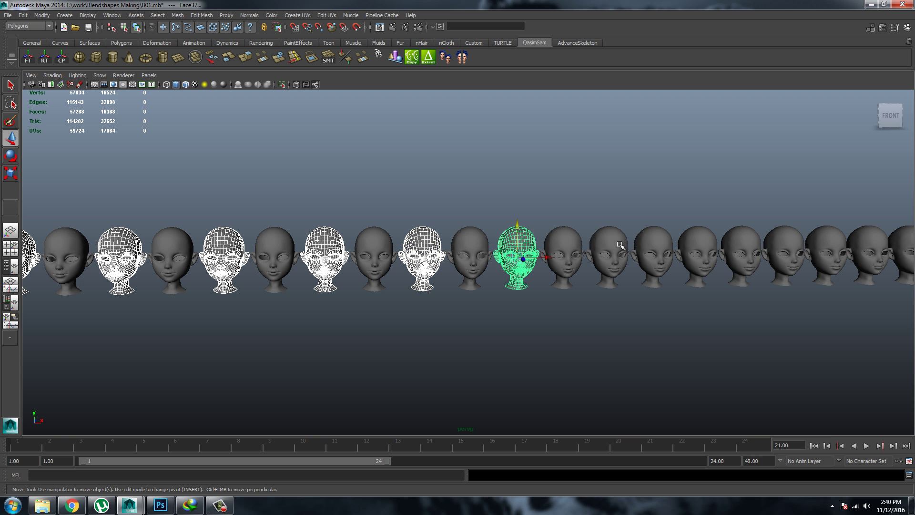
pyautogui.keyDown('shift'); pyautogui.click(620, 245); pyautogui.keyUp('shift')
pyautogui.keyDown('shift'); pyautogui.click(708, 246); pyautogui.keyUp('shift')
pyautogui.keyDown('shift'); pyautogui.click(782, 245); pyautogui.keyUp('shift')
pyautogui.keyDown('alt'); pyautogui.moveTo(680, 251); pyautogui.dragTo(527, 231, button='middle'); pyautogui.keyUp('alt')
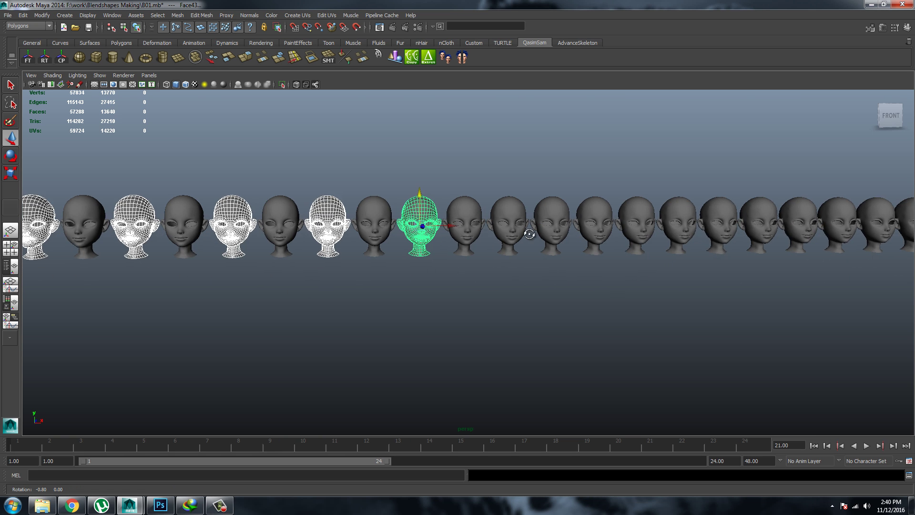
pyautogui.keyDown('alt'); pyautogui.moveTo(526, 230); pyautogui.dragTo(560, 226); pyautogui.keyUp('alt')
# - Add the last alternate heads at the far end and pull back to see the row
pyautogui.keyDown('shift'); pyautogui.click(397, 183); pyautogui.keyUp('shift')
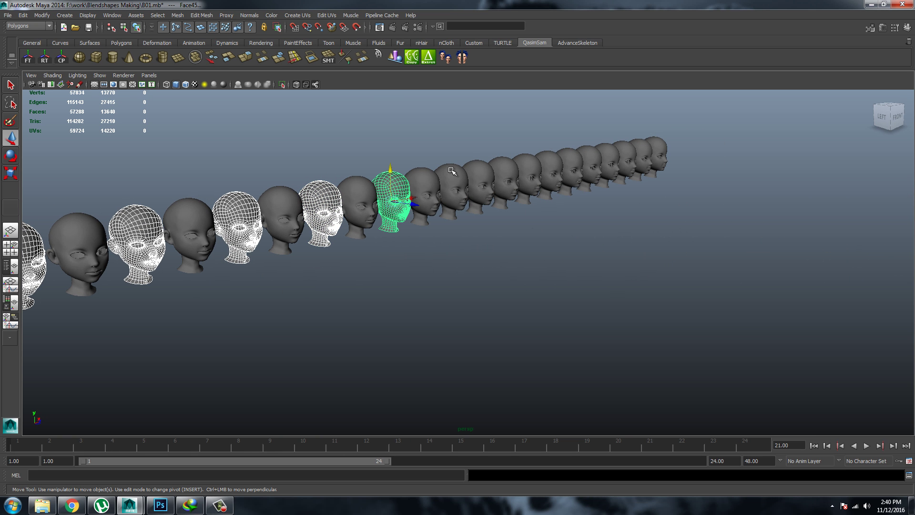
pyautogui.keyDown('shift'); pyautogui.click(449, 170); pyautogui.keyUp('shift')
pyautogui.keyDown('shift'); pyautogui.click(520, 167); pyautogui.keyUp('shift')
pyautogui.keyDown('shift'); pyautogui.click(548, 159); pyautogui.keyUp('shift')
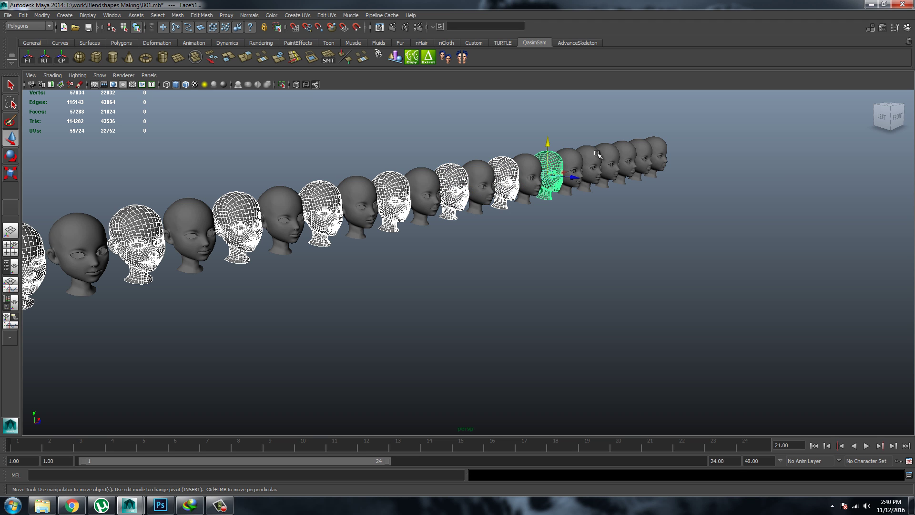
pyautogui.keyDown('shift'); pyautogui.click(627, 149); pyautogui.keyUp('shift')
pyautogui.keyDown('shift'); pyautogui.click(661, 140); pyautogui.keyUp('shift')
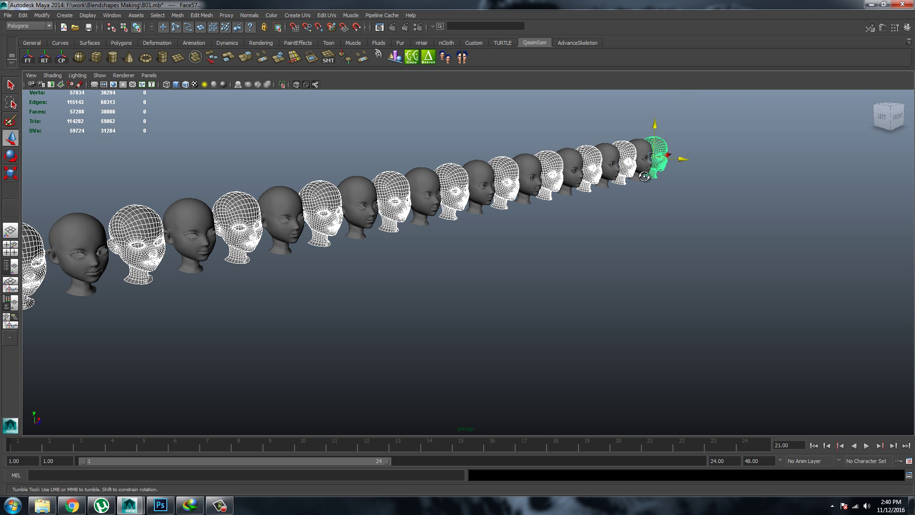
pyautogui.keyDown('alt'); pyautogui.moveTo(661, 151); pyautogui.dragTo(524, 162); pyautogui.keyUp('alt')
pyautogui.moveTo(524, 162)
pyautogui.keyDown('alt'); pyautogui.mouseDown(button='right')
pyautogui.moveTo(378, 173)
pyautogui.moveTo(378, 160)
pyautogui.mouseUp(button='right'); pyautogui.keyUp('alt')
pyautogui.moveTo(378, 159)
pyautogui.keyDown('alt'); pyautogui.mouseDown()
pyautogui.moveTo(664, 190)
pyautogui.moveTo(588, 219)
pyautogui.mouseUp(); pyautogui.keyUp('alt')
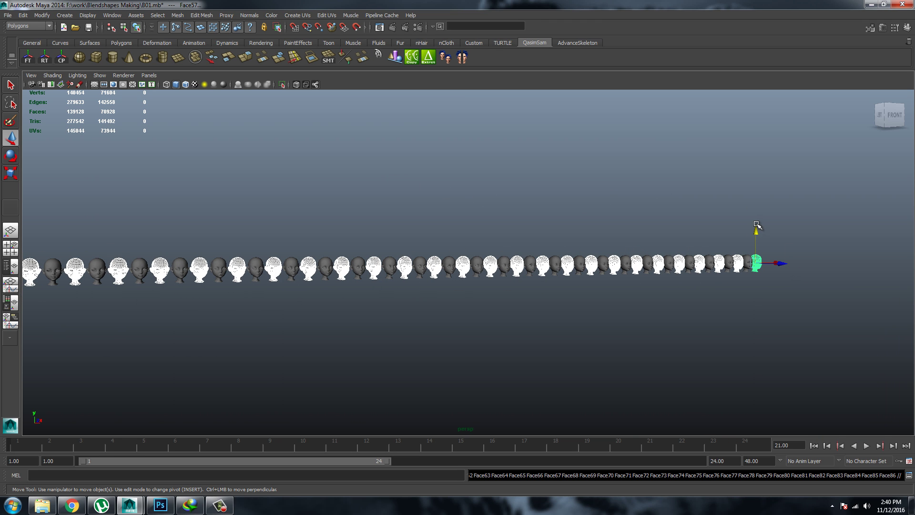
# - Raise the selected alternate heads on Y above the grey row, then deselect them
pyautogui.keyDown('alt'); pyautogui.moveTo(615, 259); pyautogui.dragTo(519, 234); pyautogui.keyUp('alt')
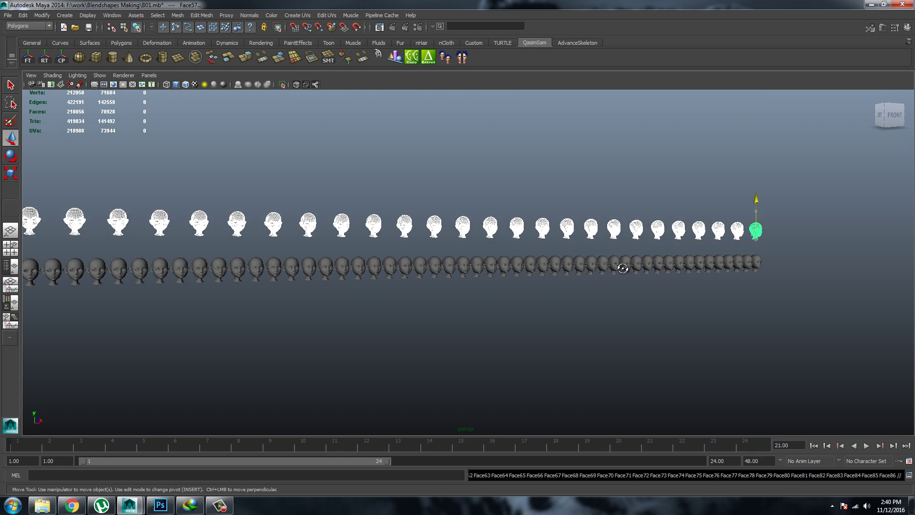
pyautogui.scroll(5, 327, 239)
pyautogui.moveTo(327, 239)
pyautogui.keyDown('alt'); pyautogui.mouseDown(button='middle')
pyautogui.moveTo(607, 327)
pyautogui.moveTo(575, 326)
pyautogui.moveTo(575, 340)
pyautogui.mouseUp(button='middle'); pyautogui.keyUp('alt')
pyautogui.scroll(3, 607, 327)
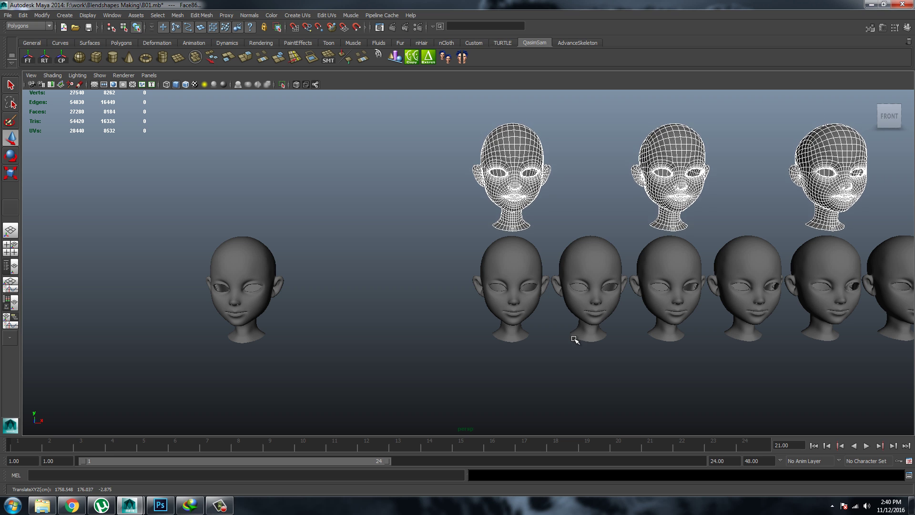
pyautogui.click(573, 378)
# - Pan to the first heads and zoom in and out to inspect them
pyautogui.keyDown('alt'); pyautogui.moveTo(595, 262); pyautogui.dragTo(382, 202, button='middle'); pyautogui.keyUp('alt')
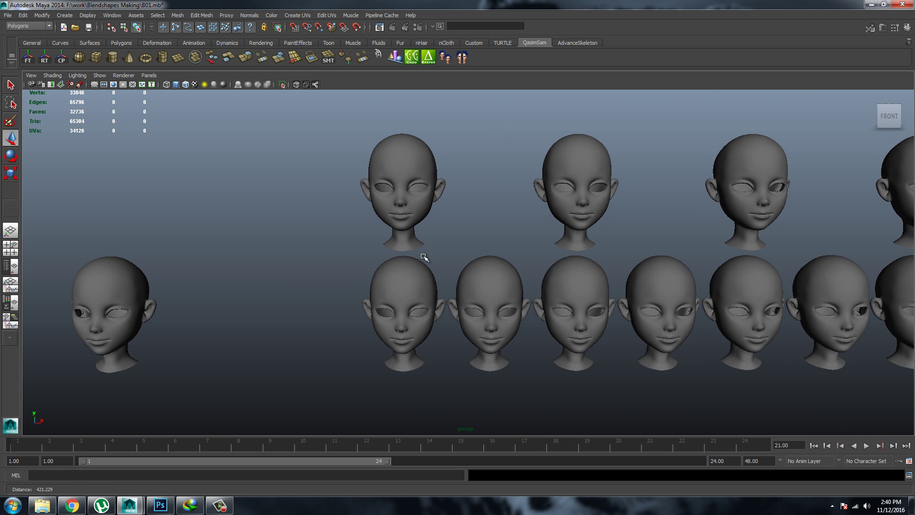
pyautogui.moveTo(336, 200)
pyautogui.keyDown('alt'); pyautogui.mouseDown(button='right')
pyautogui.moveTo(347, 215)
pyautogui.moveTo(362, 212)
pyautogui.mouseUp(button='right'); pyautogui.keyUp('alt')
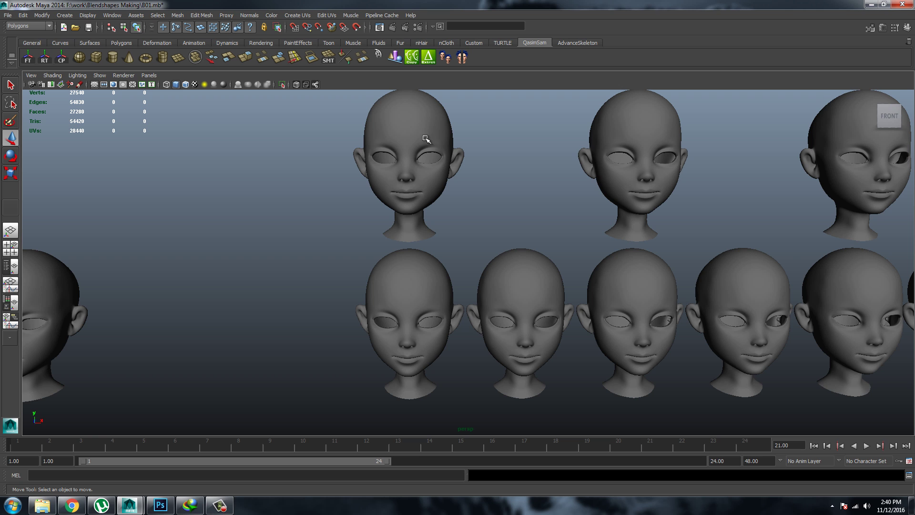
pyautogui.scroll(-1, 494, 231)
pyautogui.scroll(2, 419, 189)
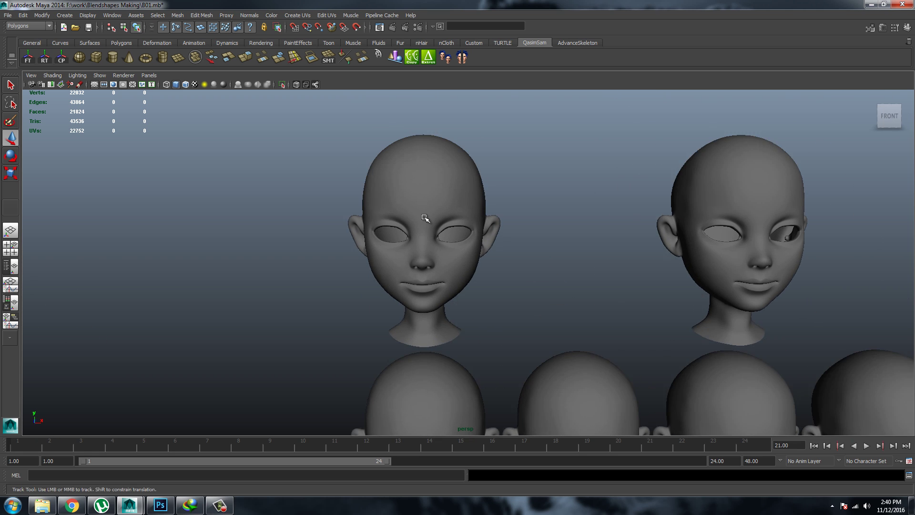
pyautogui.scroll(5, 413, 192)
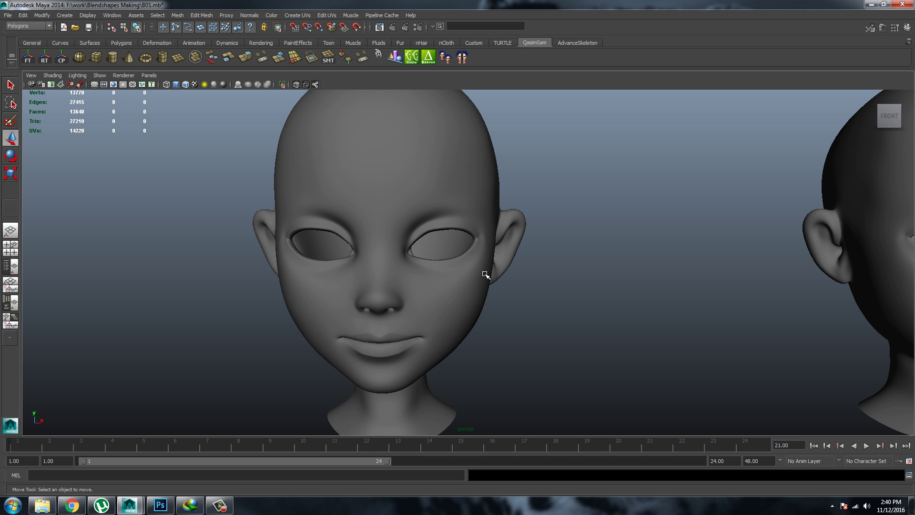
pyautogui.scroll(-3, 467, 238)
pyautogui.scroll(-1, 462, 214)
pyautogui.scroll(-1, 476, 214)
pyautogui.scroll(-1, 443, 196)
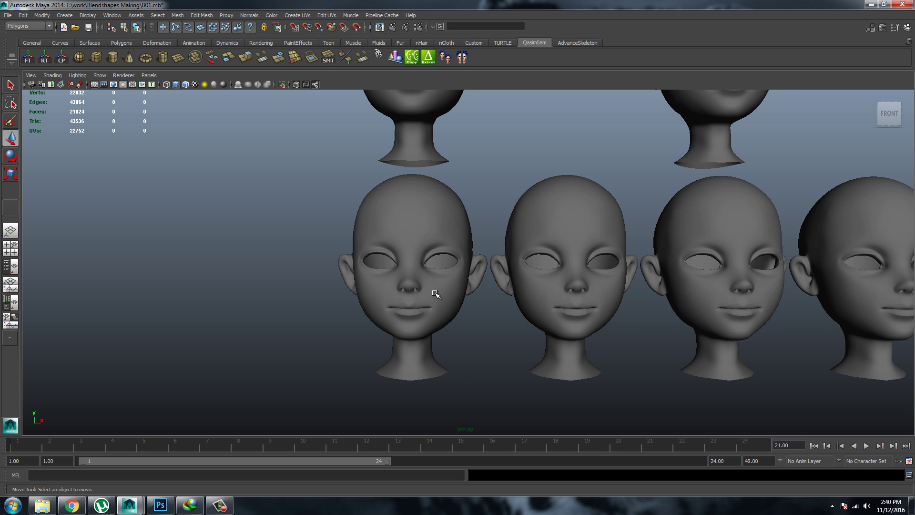
# - Pan across both rows to compare heads, then zoom in on one upper head
pyautogui.keyDown('alt'); pyautogui.moveTo(436, 294); pyautogui.dragTo(419, 256, button='middle'); pyautogui.keyUp('alt')
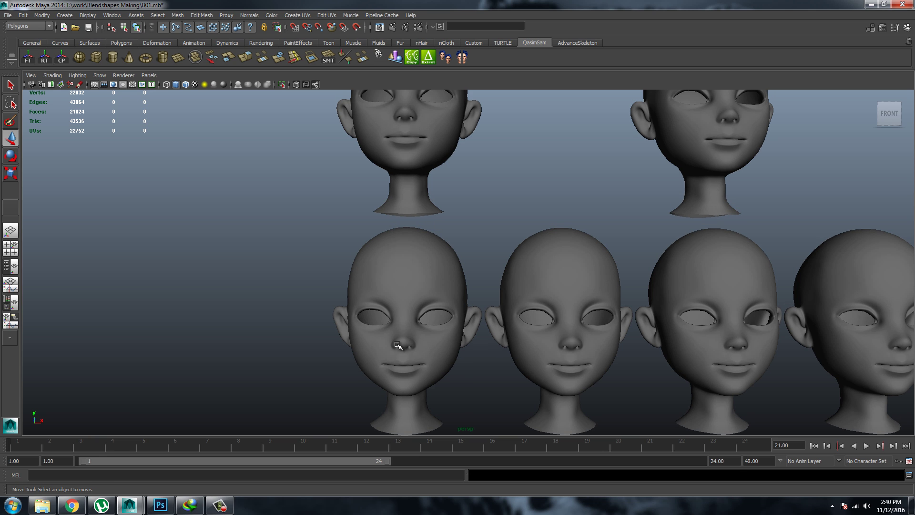
pyautogui.moveTo(398, 344)
pyautogui.keyDown('alt'); pyautogui.mouseDown(button='middle')
pyautogui.moveTo(445, 292)
pyautogui.moveTo(415, 268)
pyautogui.mouseUp(button='middle'); pyautogui.keyUp('alt')
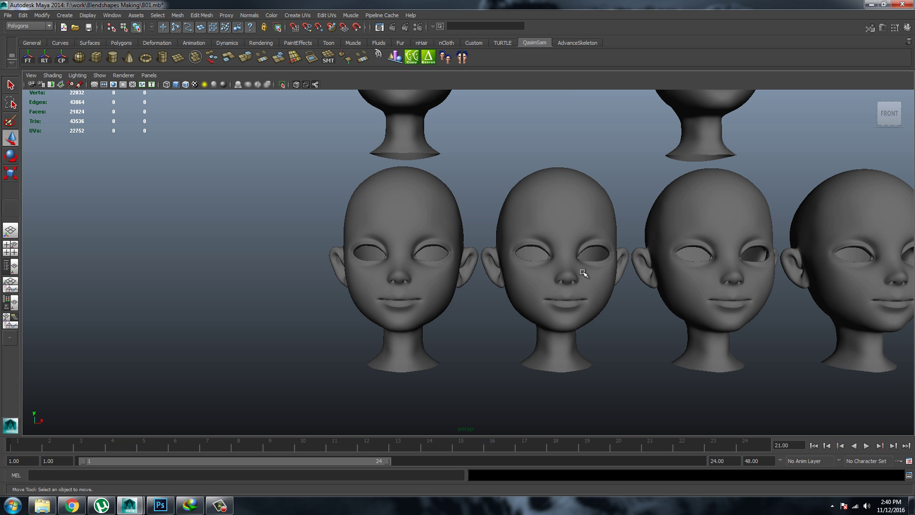
pyautogui.keyDown('alt'); pyautogui.moveTo(474, 264); pyautogui.dragTo(464, 247, button='right'); pyautogui.keyUp('alt')
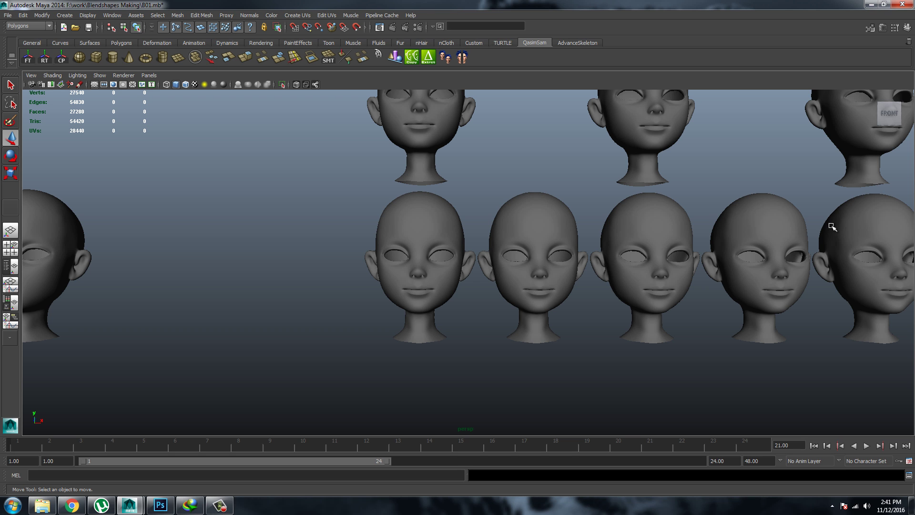
pyautogui.keyDown('alt'); pyautogui.moveTo(664, 185); pyautogui.dragTo(484, 175, button='middle'); pyautogui.keyUp('alt')
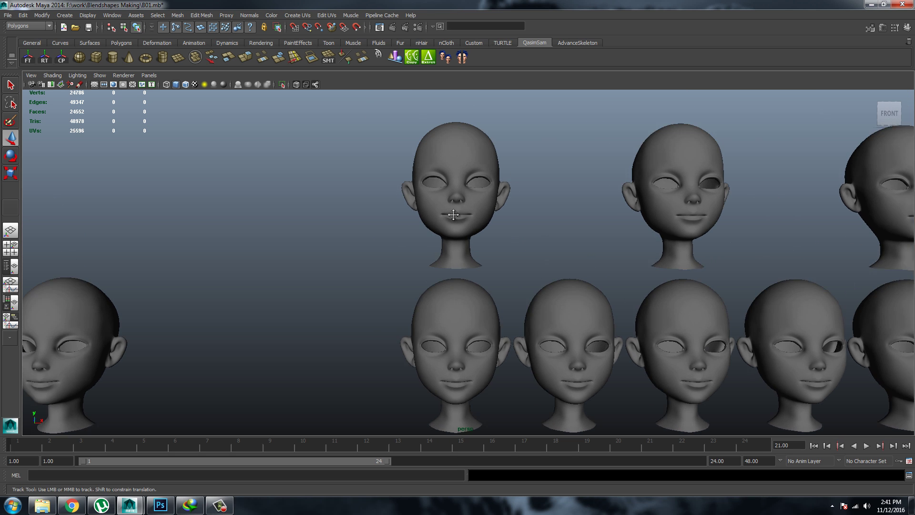
pyautogui.moveTo(437, 185)
pyautogui.keyDown('alt'); pyautogui.mouseDown(button='right')
pyautogui.moveTo(474, 229)
pyautogui.moveTo(556, 215)
pyautogui.mouseUp(button='right'); pyautogui.keyUp('alt')
# - Frame Face58's mouth and select a lip-corner vertex in vertex mode
pyautogui.keyDown('alt'); pyautogui.moveTo(557, 215); pyautogui.dragTo(527, 168, button='middle'); pyautogui.keyUp('alt')
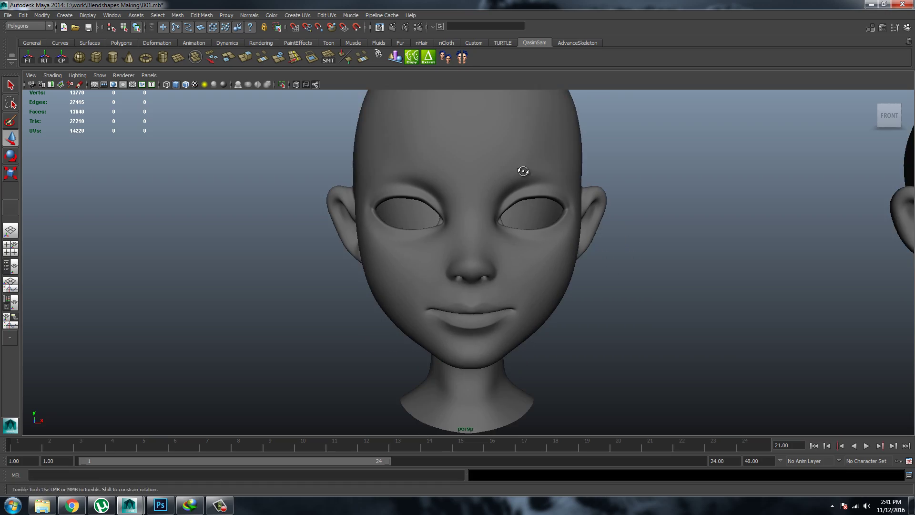
pyautogui.click(457, 302)
pyautogui.moveTo(411, 260)
pyautogui.keyDown('alt'); pyautogui.mouseDown(button='right')
pyautogui.moveTo(451, 255)
pyautogui.moveTo(443, 267)
pyautogui.mouseUp(button='right'); pyautogui.keyUp('alt')
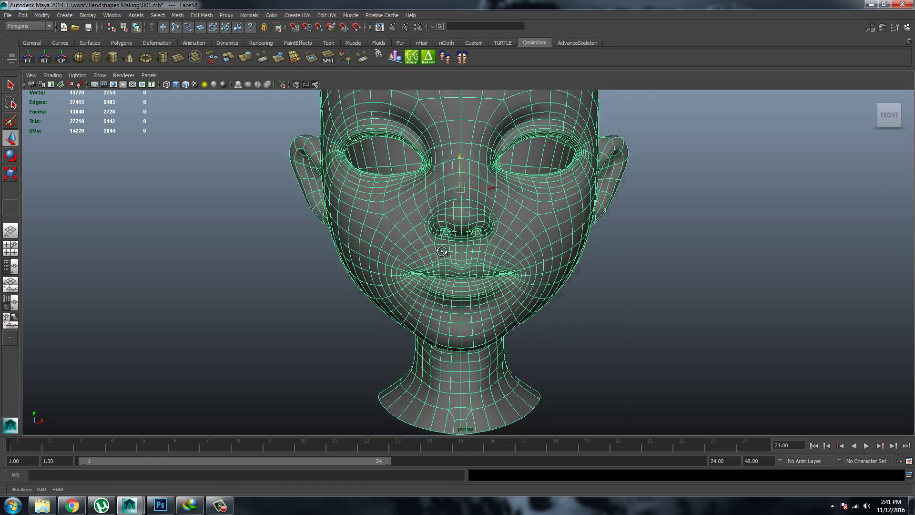
pyautogui.moveTo(443, 267)
pyautogui.keyDown('alt'); pyautogui.mouseDown(button='middle')
pyautogui.moveTo(466, 224)
pyautogui.moveTo(476, 250)
pyautogui.mouseUp(button='middle'); pyautogui.keyUp('alt')
pyautogui.keyDown('alt'); pyautogui.moveTo(476, 249); pyautogui.dragTo(480, 210, button='right'); pyautogui.keyUp('alt')
pyautogui.keyDown('alt'); pyautogui.moveTo(480, 210); pyautogui.dragTo(499, 224, button='middle'); pyautogui.keyUp('alt')
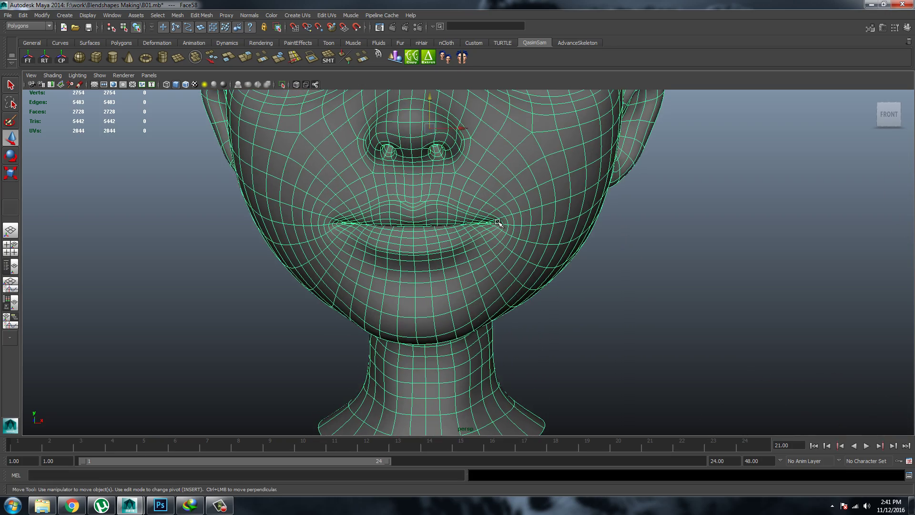
pyautogui.rightClick(511, 220)
pyautogui.click(475, 216)
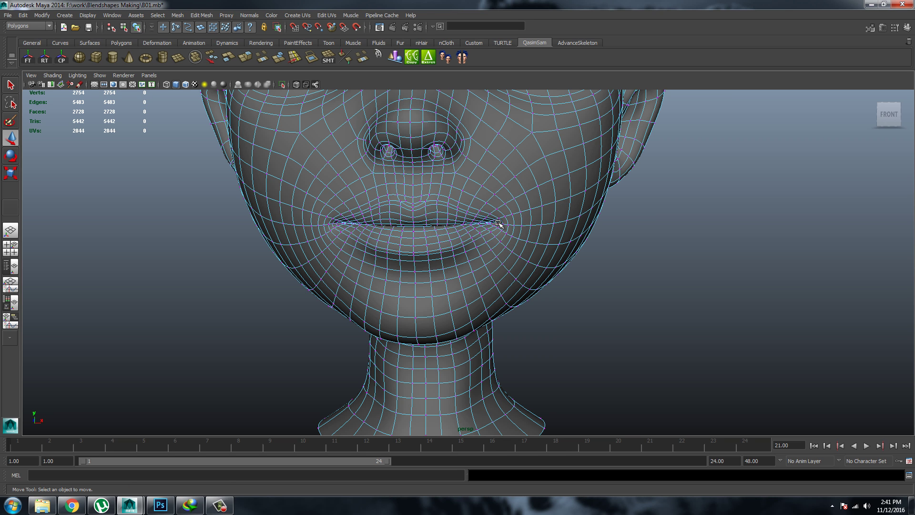
pyautogui.click(499, 223)
pyautogui.moveTo(424, 192)
pyautogui.keyDown('alt'); pyautogui.mouseDown(button='right')
pyautogui.moveTo(442, 205)
pyautogui.moveTo(432, 186)
pyautogui.moveTo(443, 143)
pyautogui.mouseUp(button='right'); pyautogui.keyUp('alt')
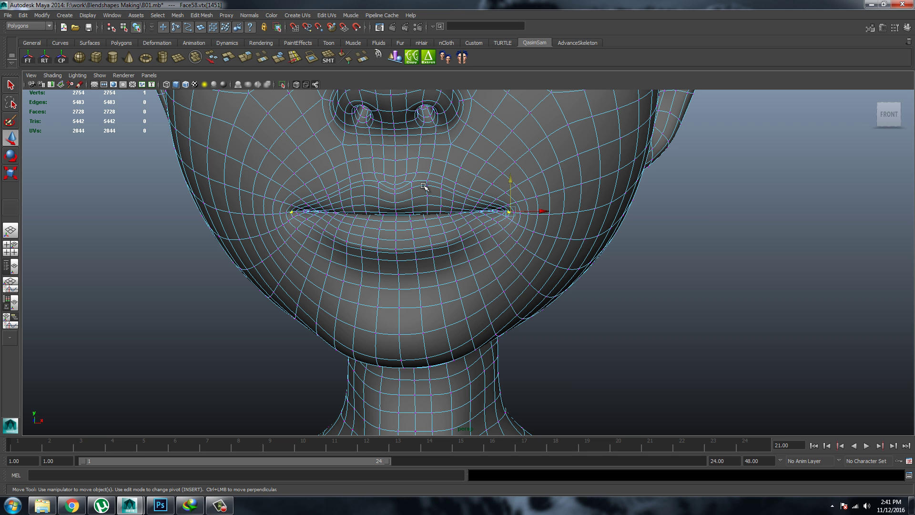
# - Enable soft selection with a wider falloff, then raise and rotate the lip corners
pyautogui.press('b')
pyautogui.moveTo(412, 179)
pyautogui.mouseDown(button='middle')
pyautogui.moveTo(451, 208)
pyautogui.moveTo(404, 201)
pyautogui.moveTo(516, 185)
pyautogui.mouseUp(button='middle')
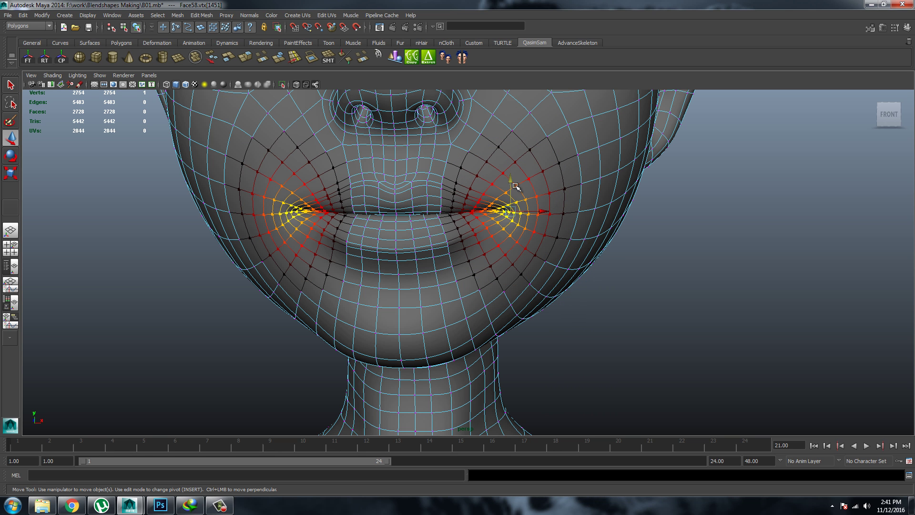
pyautogui.scroll(-3, 581, 191)
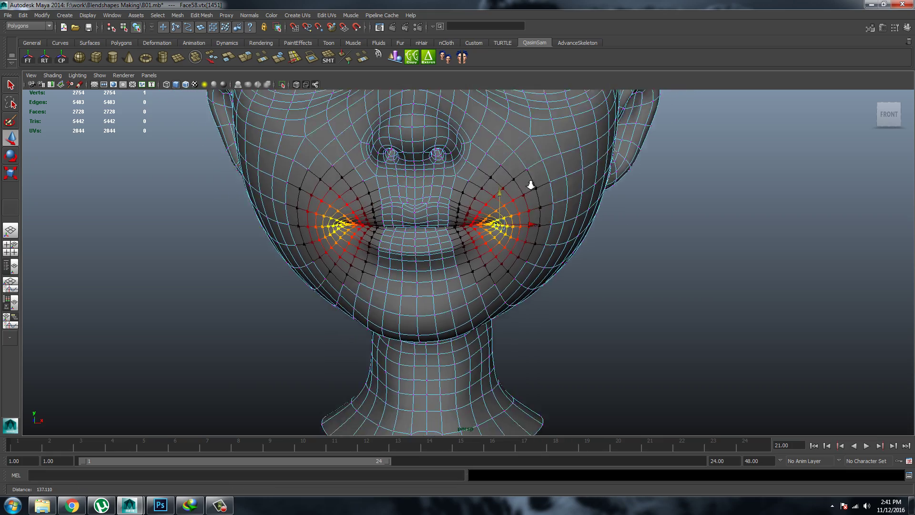
pyautogui.moveTo(525, 180)
pyautogui.keyDown('alt'); pyautogui.mouseDown(button='middle')
pyautogui.moveTo(510, 208)
pyautogui.moveTo(490, 220)
pyautogui.mouseUp(button='middle'); pyautogui.keyUp('alt')
pyautogui.scroll(4, 464, 217)
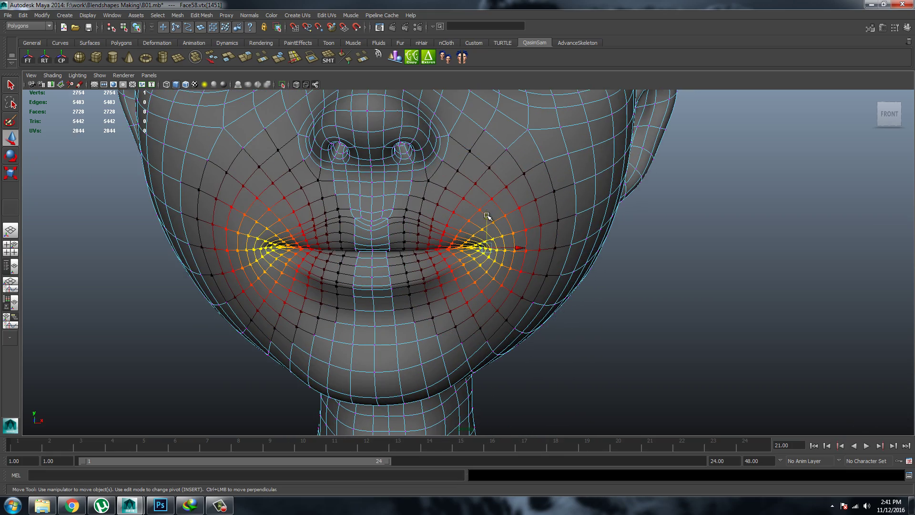
pyautogui.moveTo(487, 215); pyautogui.dragTo(484, 189)
pyautogui.press('e')
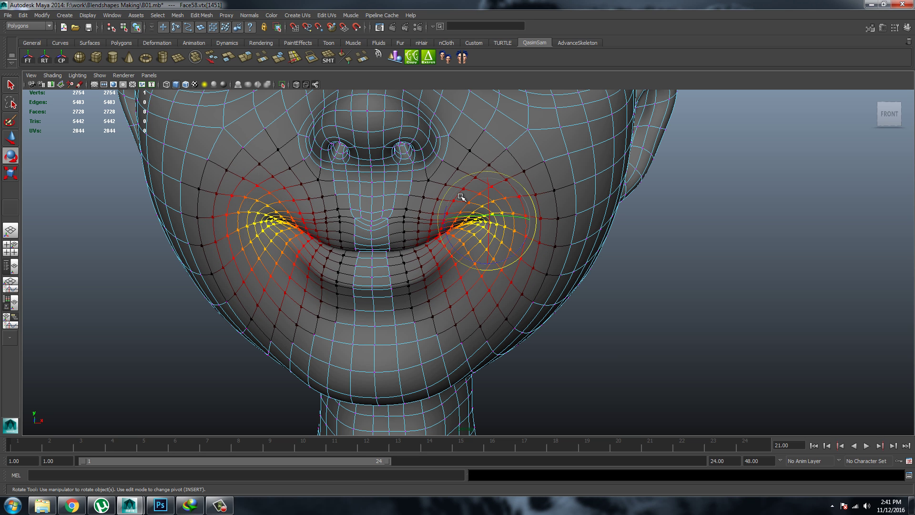
pyautogui.moveTo(445, 211); pyautogui.dragTo(446, 214)
# - Review the smile from a three-quarter view, then restore the vertex selection
pyautogui.click(645, 191)
pyautogui.keyDown('alt'); pyautogui.moveTo(646, 190); pyautogui.dragTo(676, 205, button='right'); pyautogui.keyUp('alt')
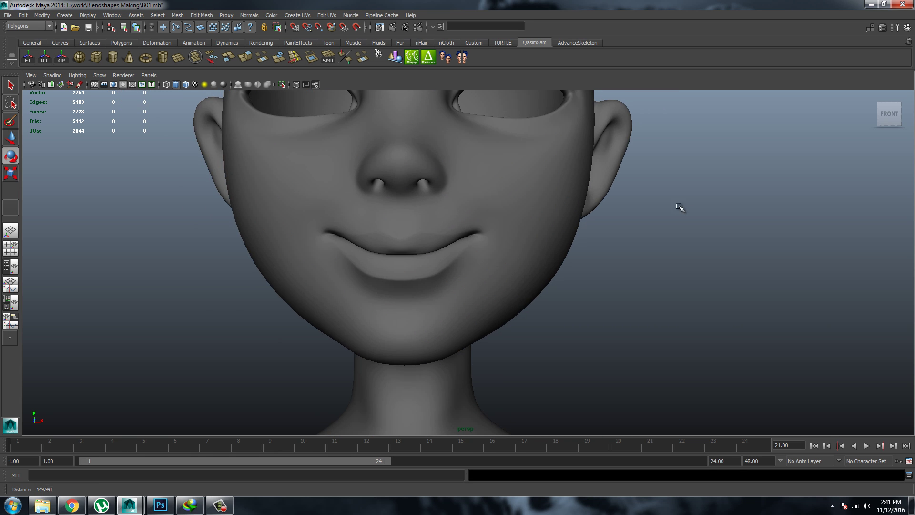
pyautogui.keyDown('alt'); pyautogui.moveTo(677, 205); pyautogui.dragTo(531, 190); pyautogui.keyUp('alt')
pyautogui.keyDown('alt'); pyautogui.moveTo(531, 189); pyautogui.dragTo(801, 220, button='middle'); pyautogui.keyUp('alt')
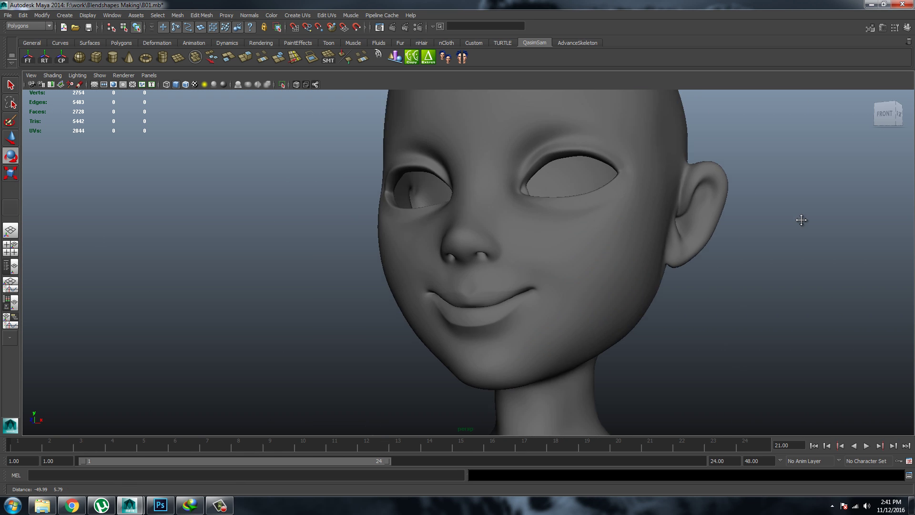
pyautogui.keyDown('alt'); pyautogui.moveTo(801, 220); pyautogui.dragTo(845, 246, button='right'); pyautogui.keyUp('alt')
pyautogui.keyDown('alt'); pyautogui.moveTo(845, 245); pyautogui.dragTo(803, 213, button='middle'); pyautogui.keyUp('alt')
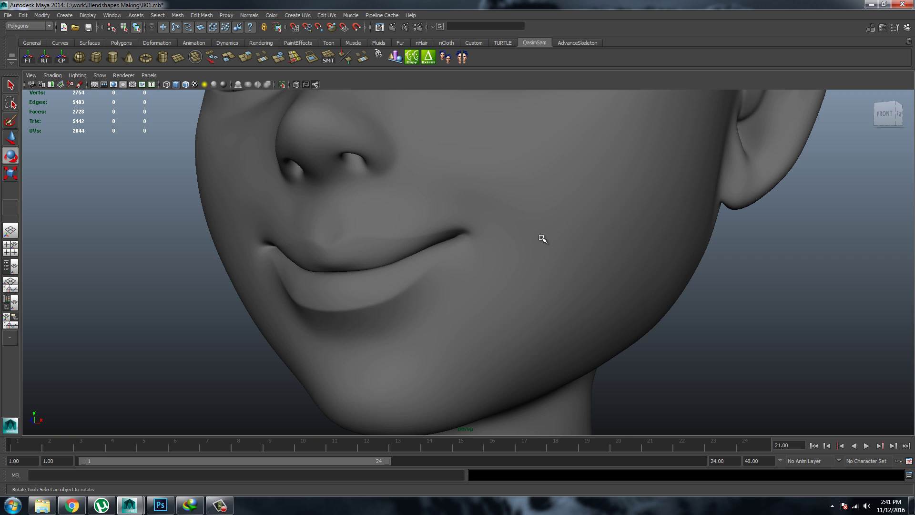
pyautogui.hotkey('ctrl', 'z')
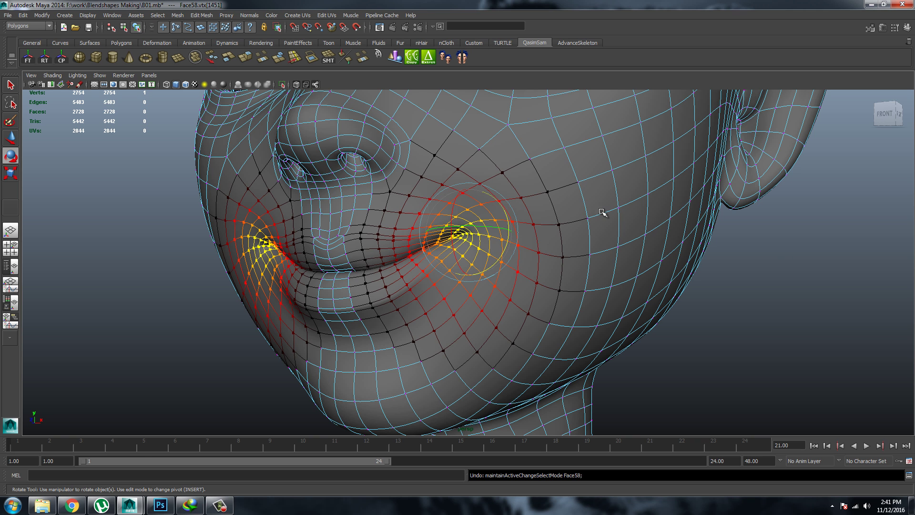
# - Move neighbouring mouth-corner vertices slightly upward to refine the corner
pyautogui.press('w')
pyautogui.click(465, 247)
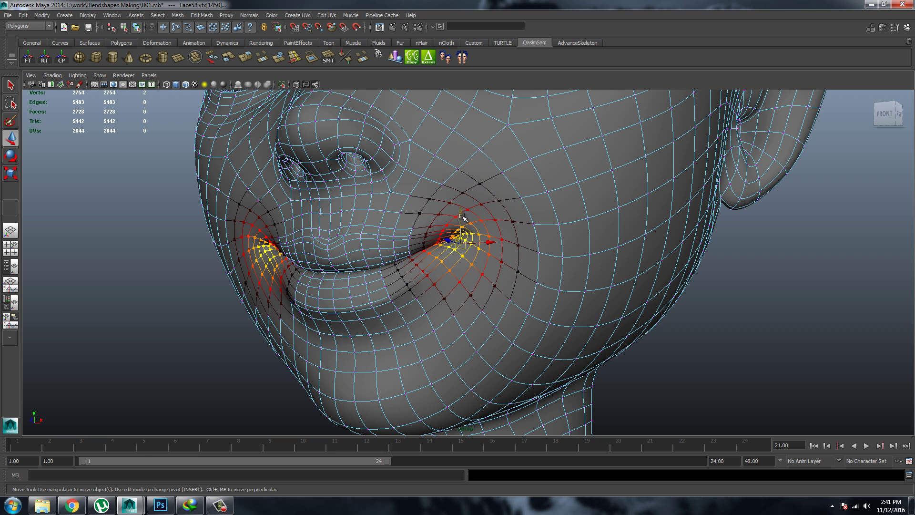
pyautogui.moveTo(460, 227); pyautogui.dragTo(459, 211)
pyautogui.click(468, 226)
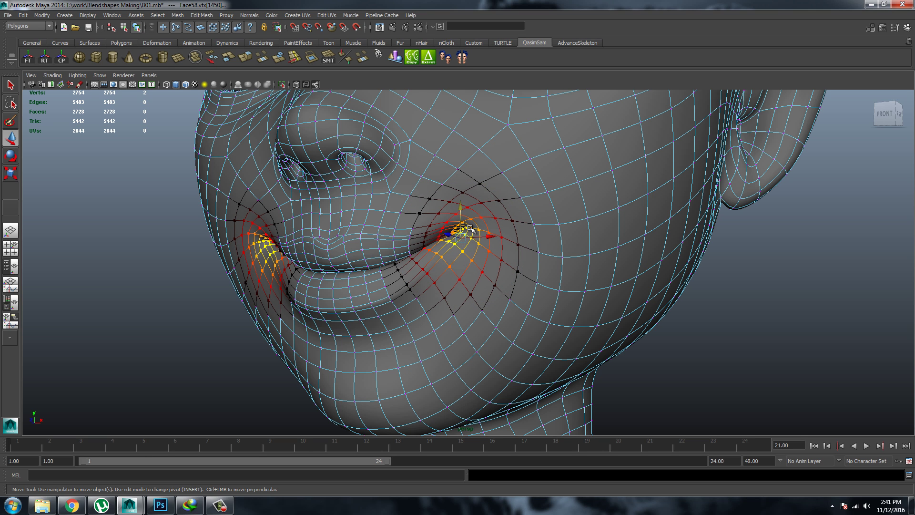
pyautogui.moveTo(475, 191); pyautogui.dragTo(475, 189)
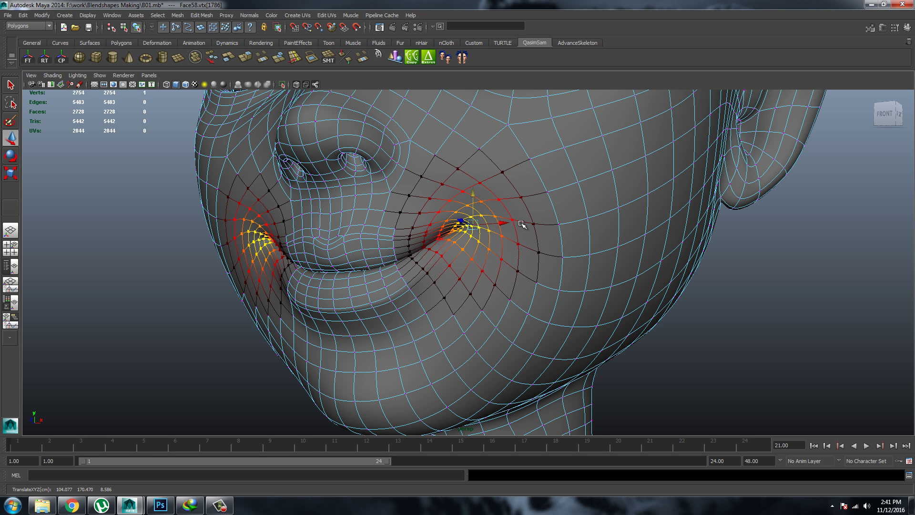
pyautogui.click(513, 218)
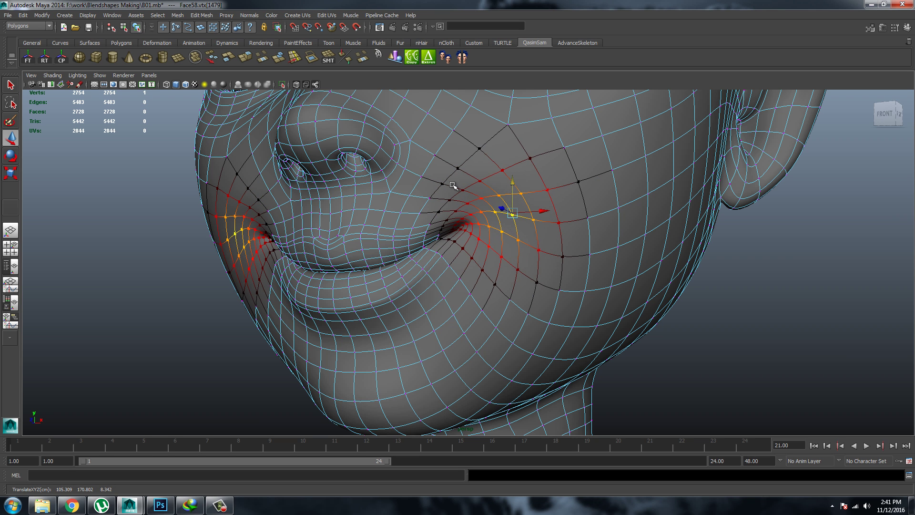
pyautogui.press('F8')
# - Deselect and orbit around to look over the whole head
pyautogui.click(830, 284)
pyautogui.keyDown('alt'); pyautogui.moveTo(829, 284); pyautogui.dragTo(652, 245, button='right'); pyautogui.keyUp('alt')
pyautogui.scroll(-5, 676, 237)
pyautogui.keyDown('alt'); pyautogui.moveTo(676, 237); pyautogui.dragTo(584, 260, button='middle'); pyautogui.keyUp('alt')
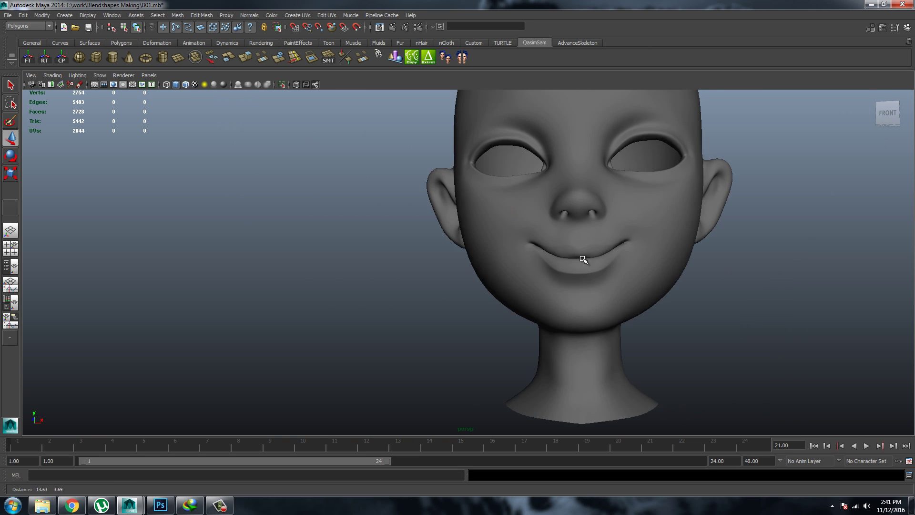
pyautogui.scroll(3, 648, 284)
pyautogui.scroll(3, 629, 323)
pyautogui.scroll(2, 517, 329)
# - Reselect Face58 and pick the mouth-corner vertex with soft selection on
pyautogui.click(444, 327)
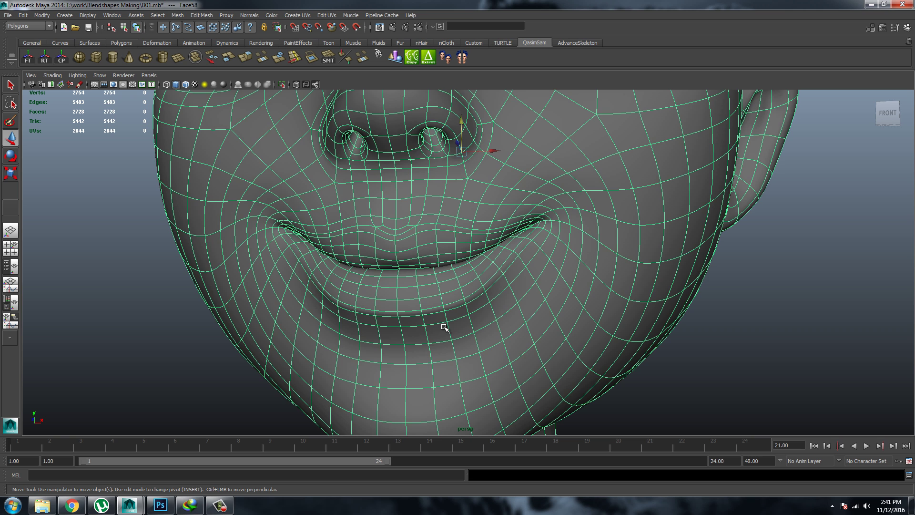
pyautogui.press('F10')
pyautogui.press('F11')
pyautogui.click(448, 236)
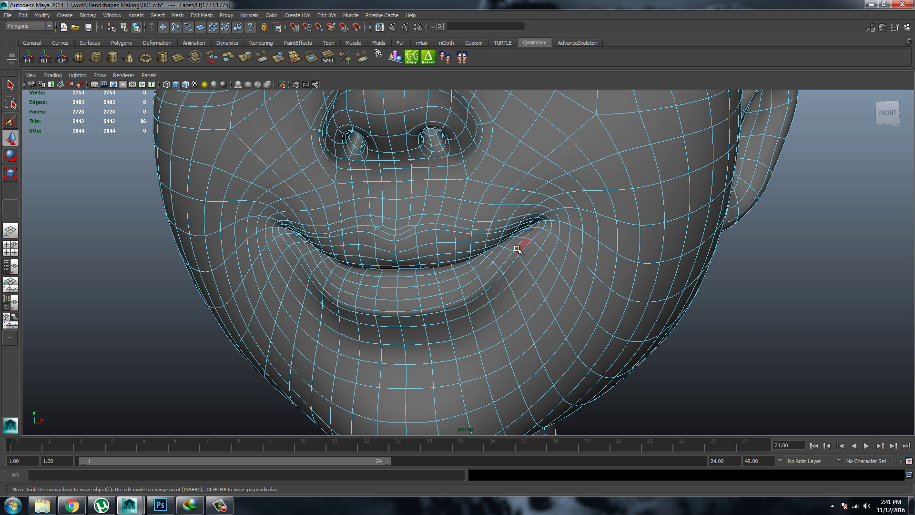
pyautogui.press('F9')
pyautogui.press('b')
pyautogui.click(552, 220)
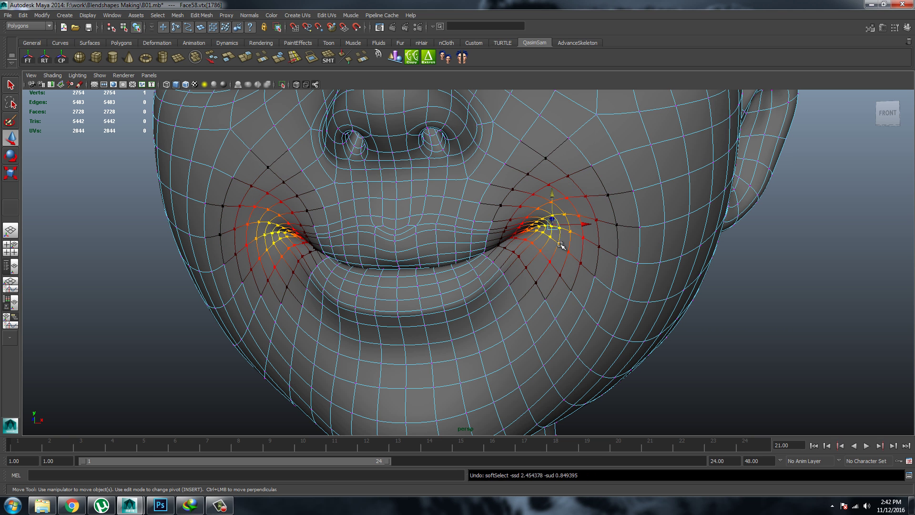
# - Redo the lip-corner lift and slight rotation, checking the lips in side view
pyautogui.hotkey('ctrl', 'z')
pyautogui.hotkey('ctrl', 'z')
pyautogui.hotkey('ctrl', 'z')
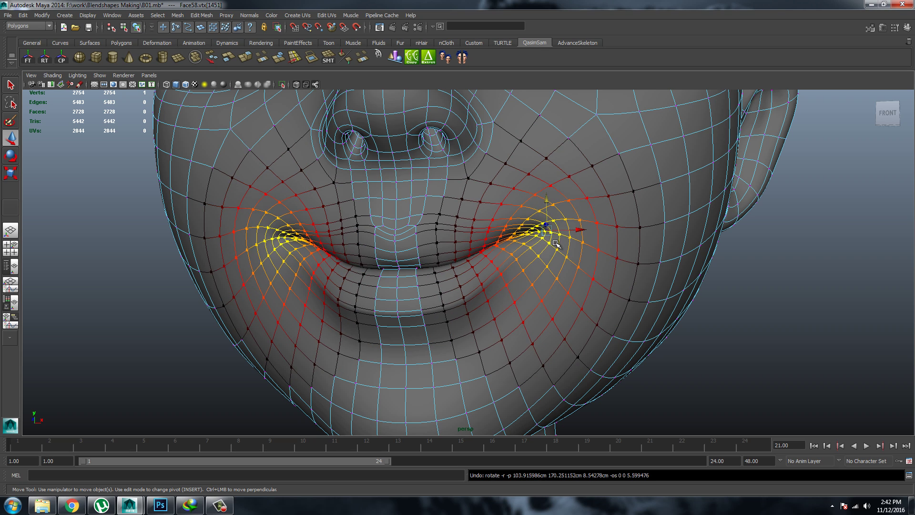
pyautogui.hotkey('ctrl', 'z')
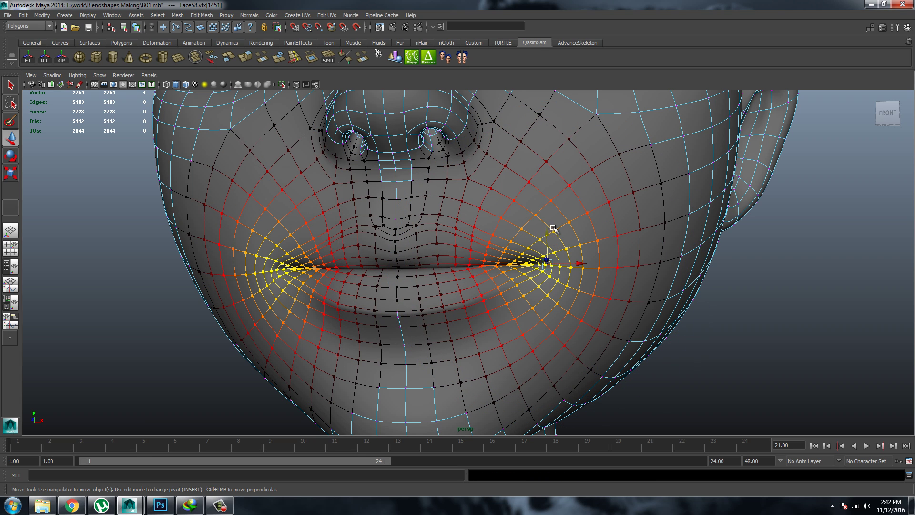
pyautogui.moveTo(547, 232); pyautogui.dragTo(545, 202)
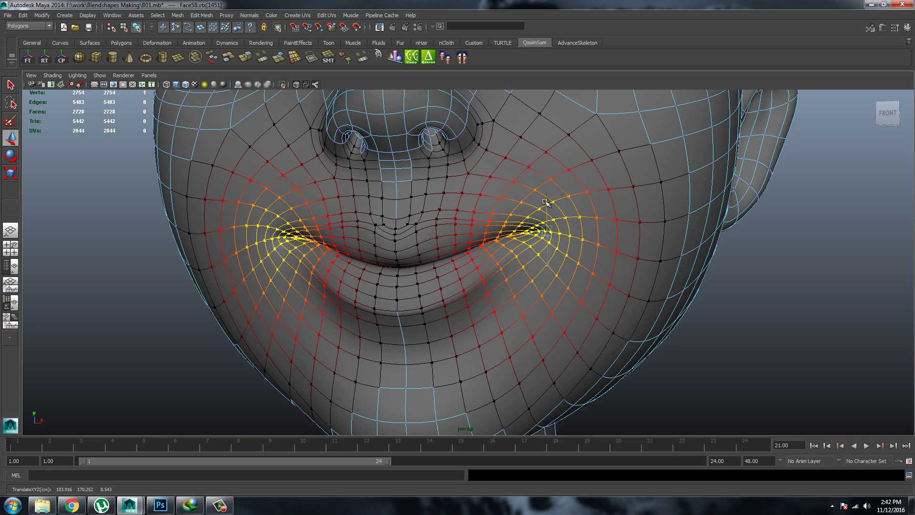
pyautogui.press('e')
pyautogui.moveTo(573, 263); pyautogui.dragTo(576, 258)
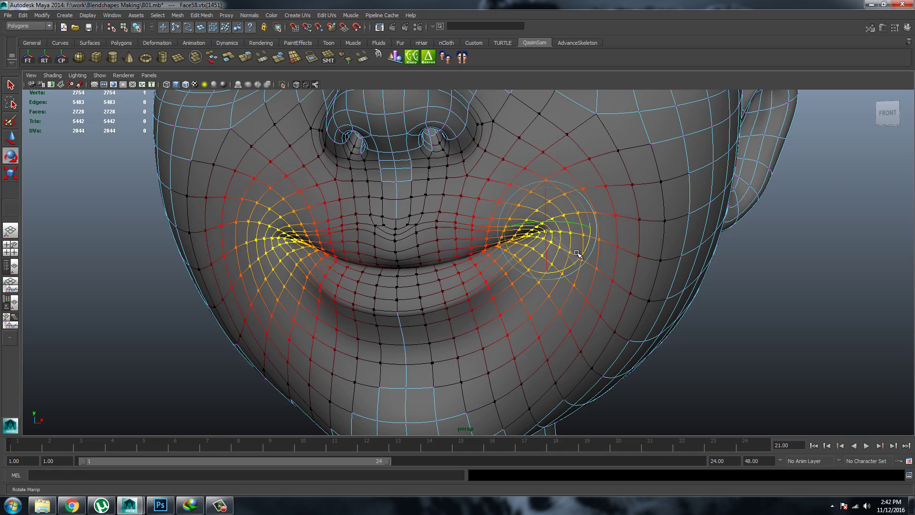
pyautogui.scroll(10, 524, 250)
pyautogui.moveTo(460, 251)
pyautogui.keyDown('alt'); pyautogui.mouseDown()
pyautogui.moveTo(275, 234)
pyautogui.moveTo(471, 272)
pyautogui.moveTo(465, 205)
pyautogui.moveTo(503, 200)
pyautogui.moveTo(259, 165)
pyautogui.moveTo(462, 222)
pyautogui.moveTo(443, 216)
pyautogui.mouseUp(); pyautogui.keyUp('alt')
pyautogui.press('w')
# - With smooth preview off, soft-select Face58's mouth-corner vertices and move them to adjust depth
pyautogui.press('1')
pyautogui.click(462, 222)
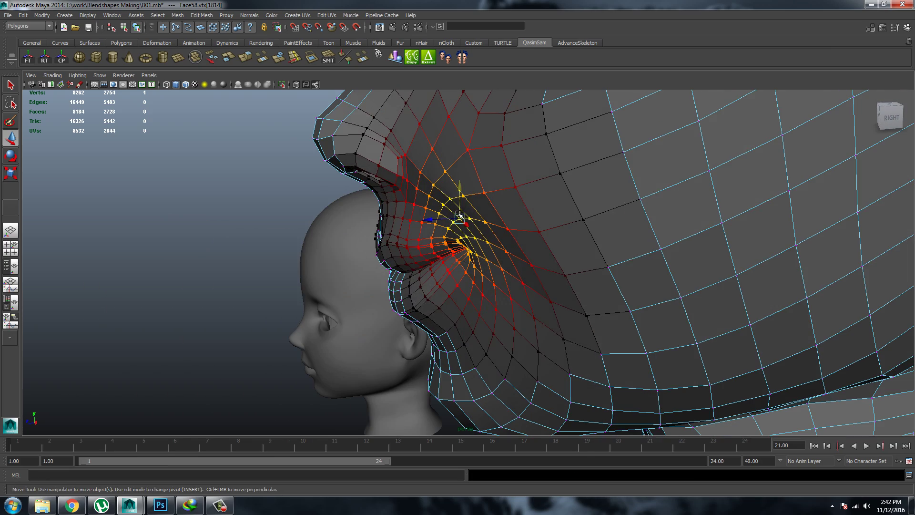
pyautogui.press('b')
pyautogui.keyDown('shift'); pyautogui.click(455, 217); pyautogui.keyUp('shift')
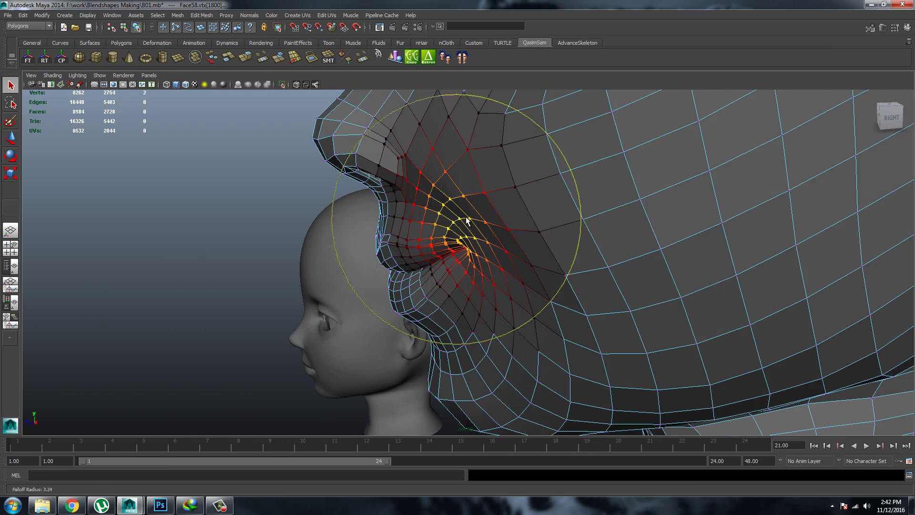
pyautogui.moveTo(455, 217); pyautogui.dragTo(452, 222, button='middle')
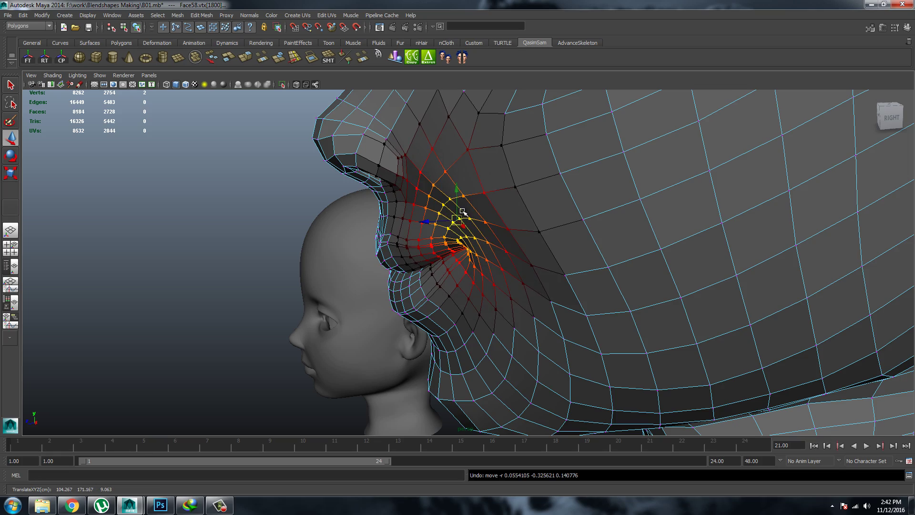
pyautogui.moveTo(453, 222)
pyautogui.keyDown('alt'); pyautogui.mouseDown()
pyautogui.moveTo(470, 260)
pyautogui.moveTo(510, 266)
pyautogui.moveTo(514, 258)
pyautogui.moveTo(521, 265)
pyautogui.mouseUp(); pyautogui.keyUp('alt')
pyautogui.click(515, 250)
pyautogui.press('w')
pyautogui.click(701, 245)
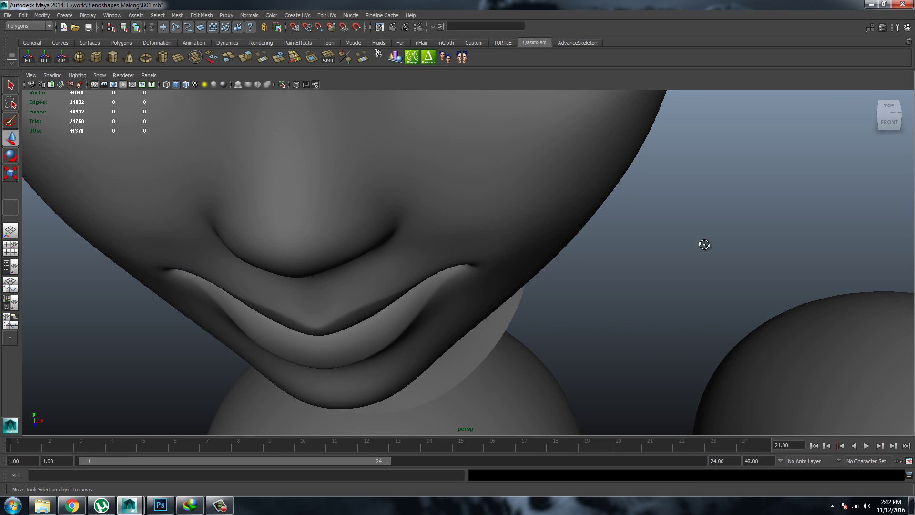
# - Undo the last corner move and check the smile from below and the front
pyautogui.keyDown('alt'); pyautogui.moveTo(701, 245); pyautogui.dragTo(622, 219); pyautogui.keyUp('alt')
pyautogui.moveTo(622, 219)
pyautogui.keyDown('alt'); pyautogui.mouseDown(button='right')
pyautogui.moveTo(399, 215)
pyautogui.moveTo(586, 249)
pyautogui.mouseUp(button='right'); pyautogui.keyUp('alt')
pyautogui.moveTo(586, 250)
pyautogui.keyDown('alt'); pyautogui.mouseDown()
pyautogui.moveTo(564, 229)
pyautogui.moveTo(614, 223)
pyautogui.mouseUp(); pyautogui.keyUp('alt')
pyautogui.hotkey('ctrl', 'z')
pyautogui.hotkey('ctrl', 'z')
pyautogui.hotkey('ctrl', 'z')
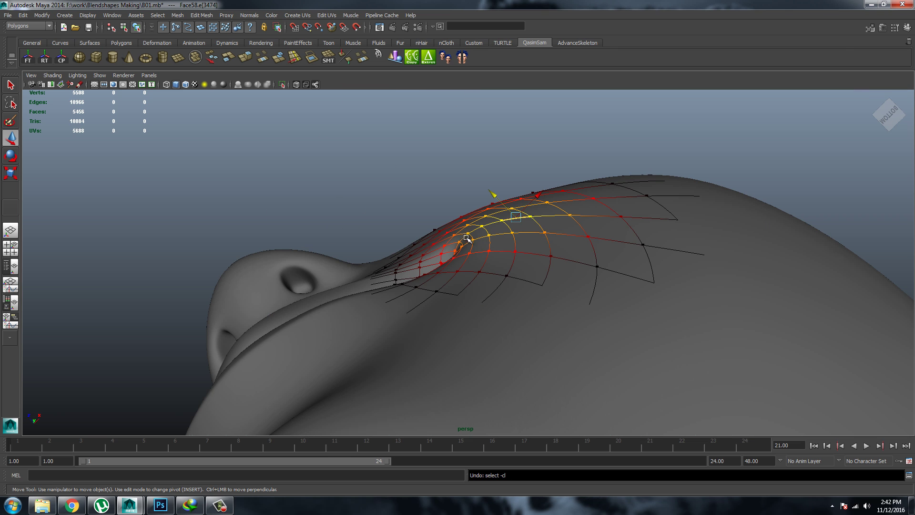
pyautogui.hotkey('ctrl', 'z')
pyautogui.hotkey('ctrl', 'z')
pyautogui.hotkey('ctrl', 'z')
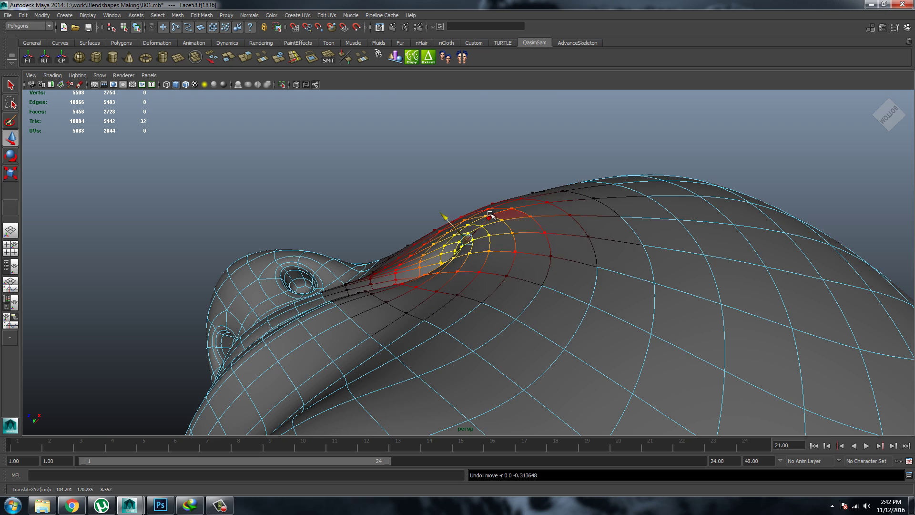
pyautogui.moveTo(490, 215)
pyautogui.keyDown('alt'); pyautogui.mouseDown()
pyautogui.moveTo(429, 272)
pyautogui.moveTo(476, 249)
pyautogui.mouseUp(); pyautogui.keyUp('alt')
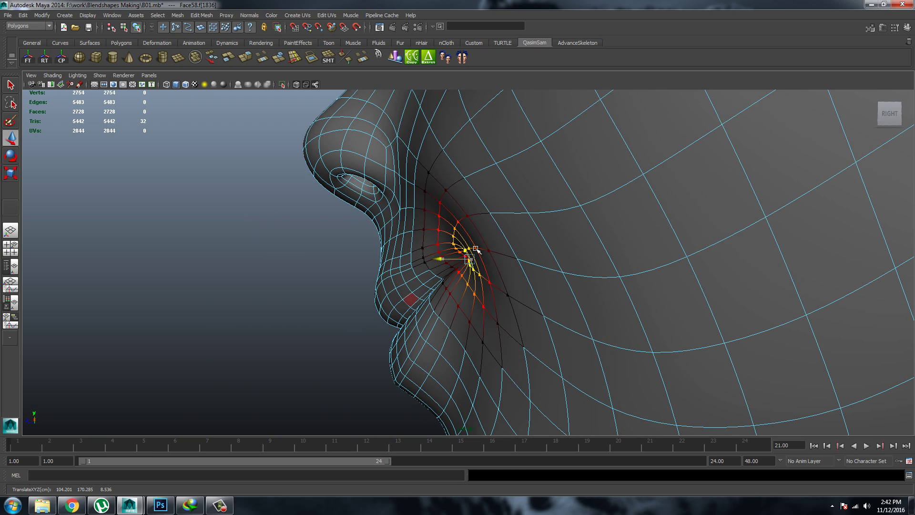
pyautogui.scroll(-3, 472, 232)
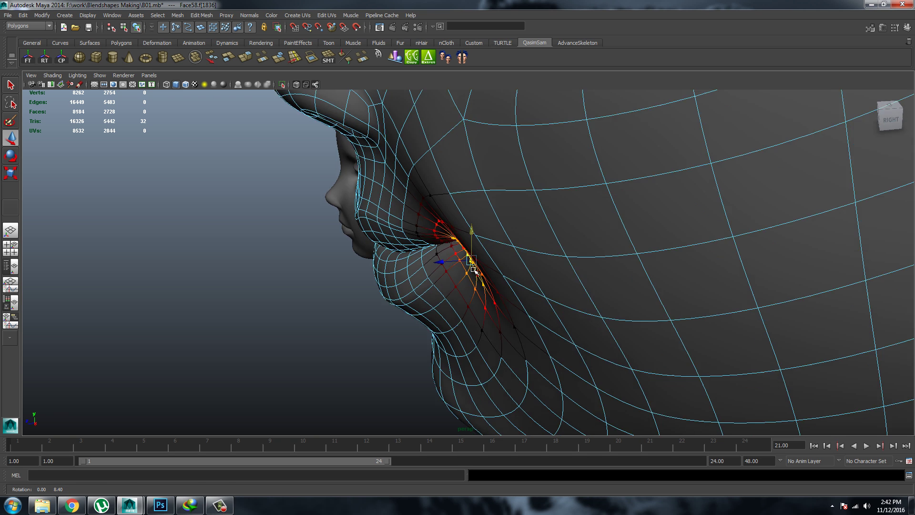
pyautogui.scroll(5, 583, 164)
pyautogui.moveTo(584, 164)
pyautogui.keyDown('alt'); pyautogui.mouseDown()
pyautogui.moveTo(517, 199)
pyautogui.moveTo(558, 198)
pyautogui.moveTo(537, 246)
pyautogui.moveTo(578, 260)
pyautogui.moveTo(527, 250)
pyautogui.mouseUp(); pyautogui.keyUp('alt')
pyautogui.keyDown('alt'); pyautogui.moveTo(469, 251); pyautogui.dragTo(496, 208); pyautogui.keyUp('alt')
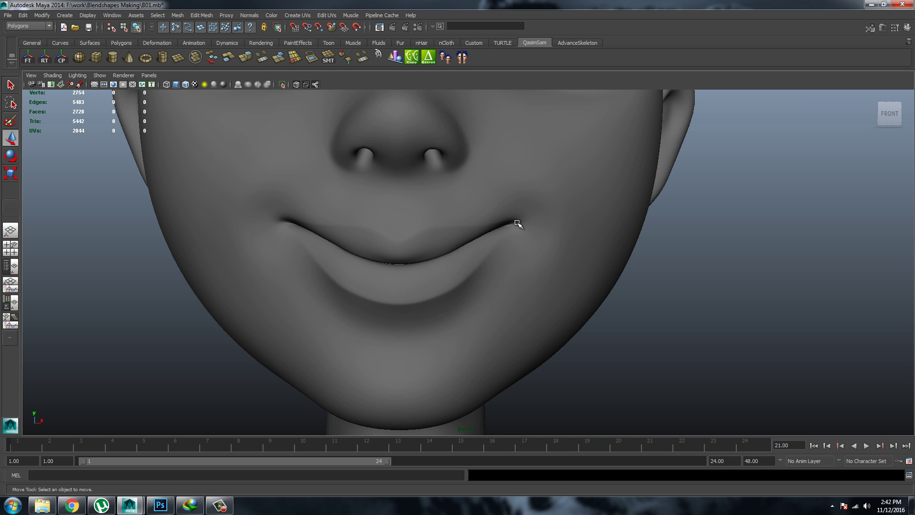
# - Frame the Face59 head and select it for vertex editing
pyautogui.scroll(-3, 505, 232)
pyautogui.scroll(-3, 523, 231)
pyautogui.scroll(-2, 495, 232)
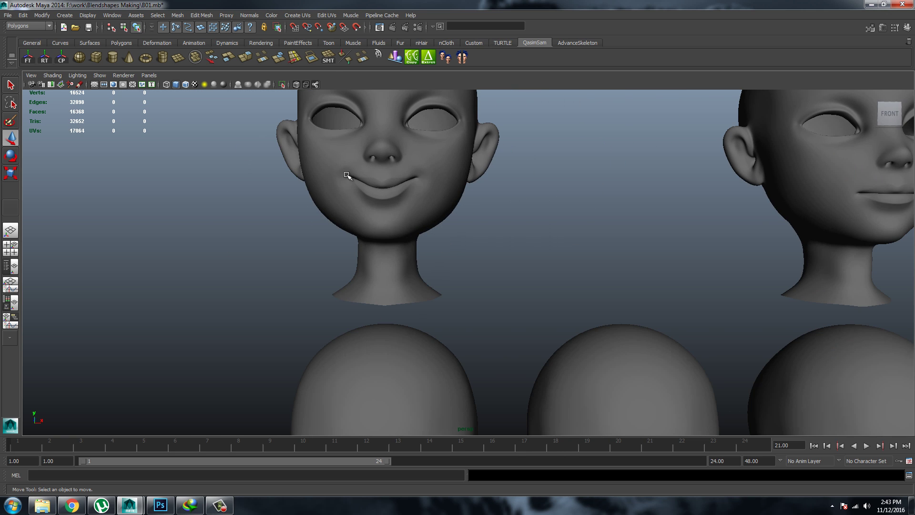
pyautogui.keyDown('alt'); pyautogui.moveTo(499, 214); pyautogui.dragTo(180, 196, button='middle'); pyautogui.keyUp('alt')
pyautogui.scroll(5, 629, 255)
pyautogui.scroll(3, 365, 351)
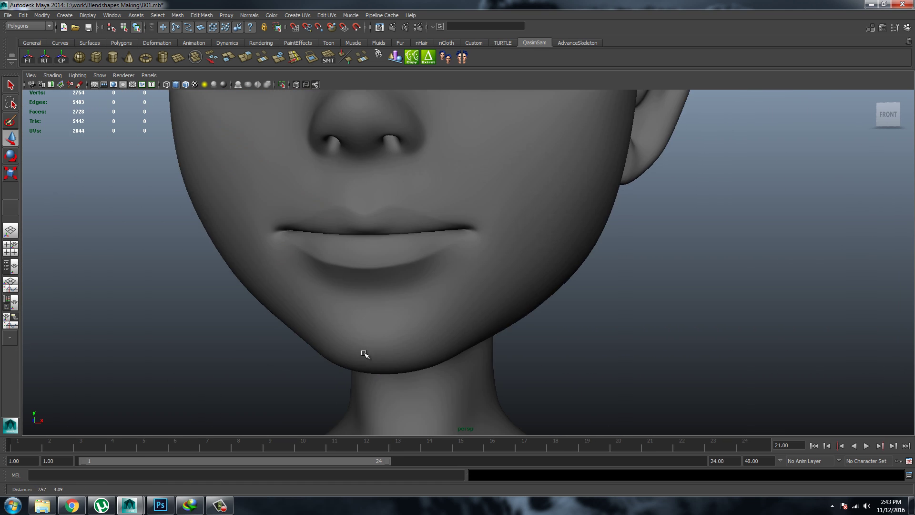
pyautogui.scroll(3, 498, 264)
pyautogui.click(498, 264)
pyautogui.press('F9')
# - Soft-select Face59's mouth-corner vertex, pushing it back and lifting it into the lips
pyautogui.click(469, 207)
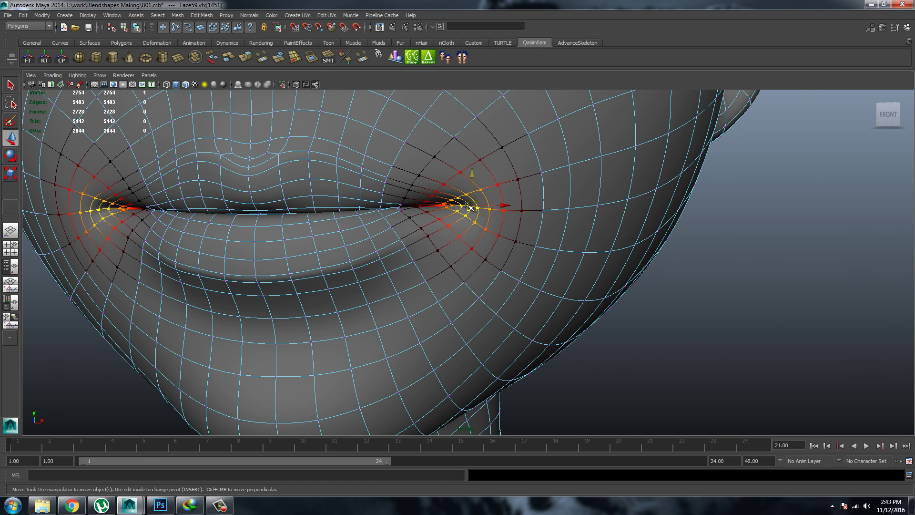
pyautogui.moveTo(469, 208)
pyautogui.mouseDown()
pyautogui.moveTo(429, 189)
pyautogui.moveTo(515, 188)
pyautogui.moveTo(475, 195)
pyautogui.moveTo(472, 215)
pyautogui.mouseUp()
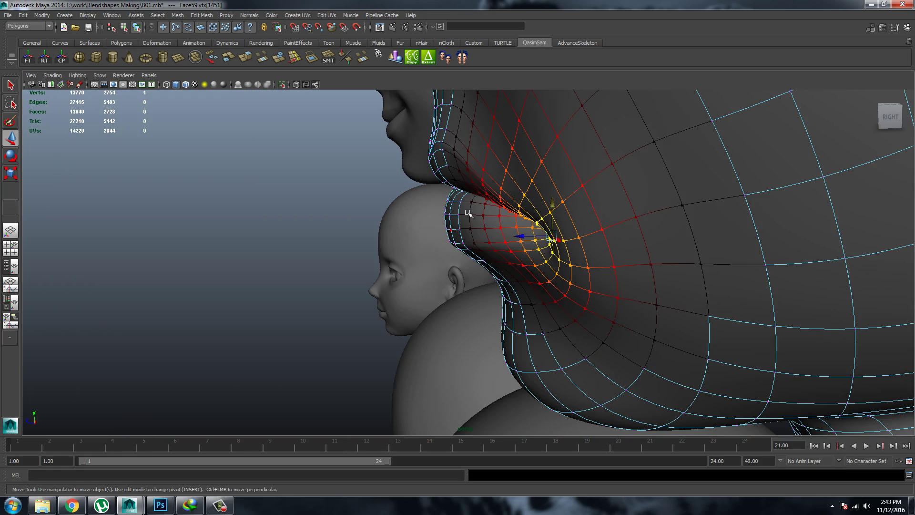
pyautogui.moveTo(524, 243)
pyautogui.mouseDown()
pyautogui.moveTo(453, 217)
pyautogui.moveTo(533, 222)
pyautogui.moveTo(367, 204)
pyautogui.moveTo(453, 188)
pyautogui.moveTo(419, 177)
pyautogui.mouseUp()
pyautogui.scroll(3, 453, 188)
pyautogui.scroll(2, 419, 177)
pyautogui.moveTo(458, 260); pyautogui.dragTo(459, 243)
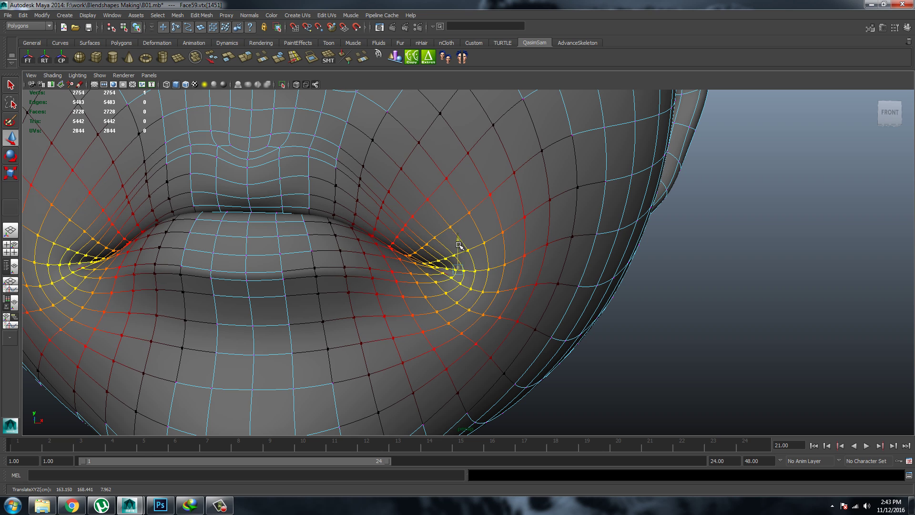
pyautogui.moveTo(434, 249); pyautogui.dragTo(474, 215, button='middle')
pyautogui.press('F8')
# - Select a mouth-corner edge, resize its falloff, and inspect the tucked corner from several angles
pyautogui.scroll(-3, 715, 218)
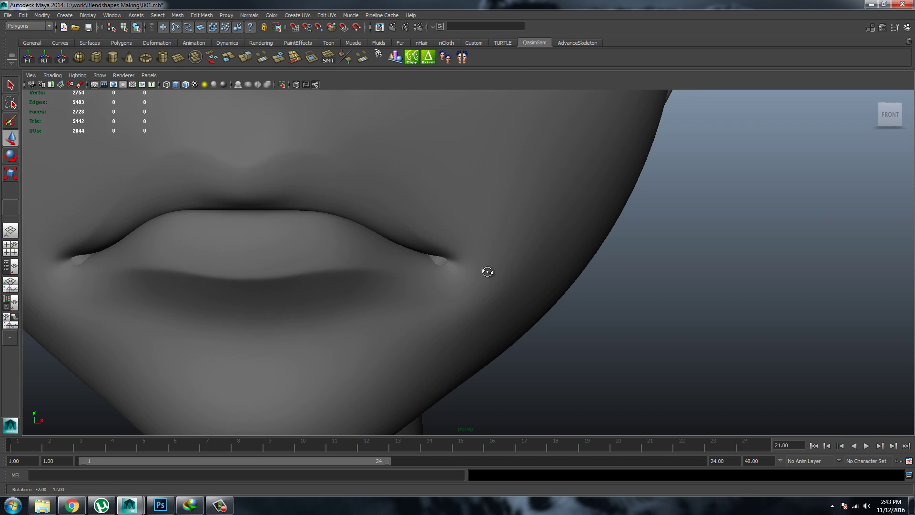
pyautogui.keyDown('alt'); pyautogui.moveTo(429, 249); pyautogui.dragTo(619, 352, button='right'); pyautogui.keyUp('alt')
pyautogui.scroll(2, 402, 196)
pyautogui.press('F10')
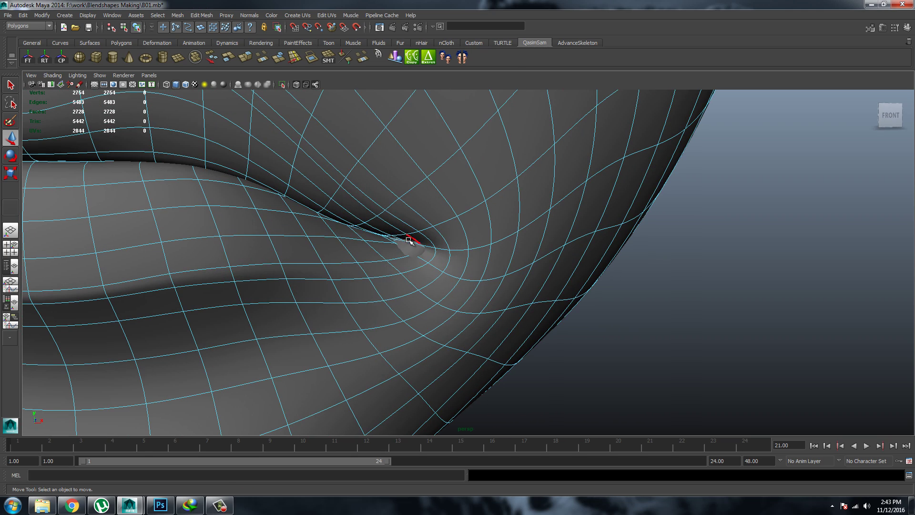
pyautogui.click(415, 241)
pyautogui.scroll(3, 271, 192)
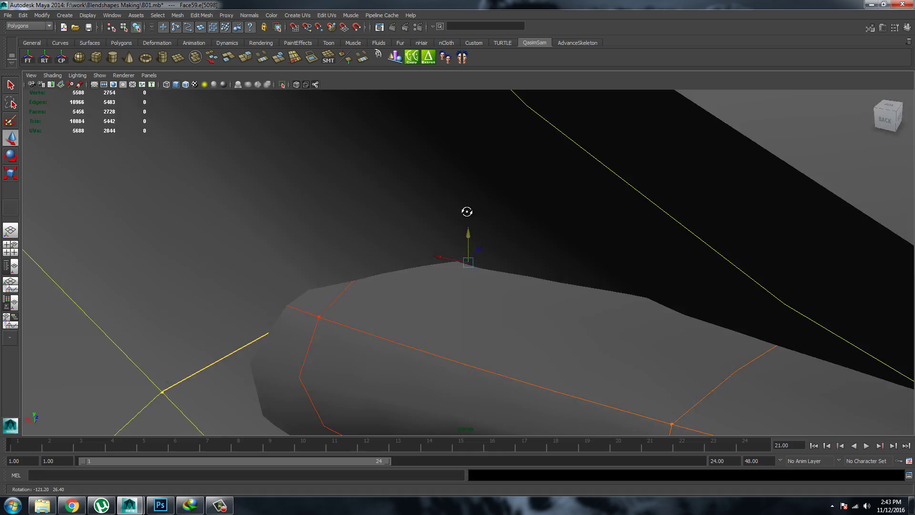
pyautogui.moveTo(467, 211)
pyautogui.keyDown('alt'); pyautogui.mouseDown()
pyautogui.moveTo(409, 204)
pyautogui.moveTo(460, 251)
pyautogui.mouseUp(); pyautogui.keyUp('alt')
pyautogui.keyDown('alt'); pyautogui.moveTo(383, 241); pyautogui.dragTo(519, 254); pyautogui.keyUp('alt')
pyautogui.keyDown('alt'); pyautogui.moveTo(419, 242); pyautogui.dragTo(468, 218); pyautogui.keyUp('alt')
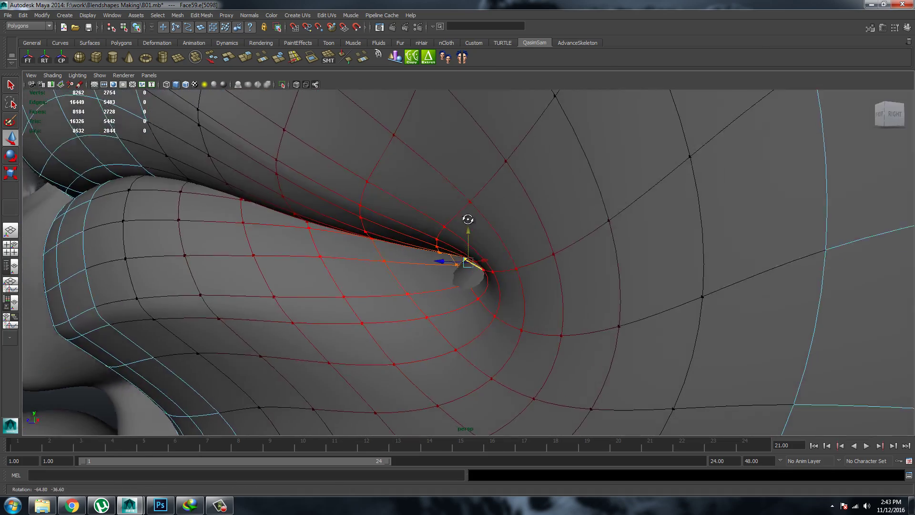
pyautogui.moveTo(381, 266)
pyautogui.mouseDown()
pyautogui.moveTo(111, 277)
pyautogui.moveTo(351, 316)
pyautogui.moveTo(405, 261)
pyautogui.mouseUp()
pyautogui.moveTo(484, 288)
pyautogui.keyDown('alt'); pyautogui.mouseDown()
pyautogui.moveTo(519, 337)
pyautogui.moveTo(546, 88)
pyautogui.moveTo(506, 283)
pyautogui.moveTo(613, 282)
pyautogui.mouseUp(); pyautogui.keyUp('alt')
pyautogui.press('F8')
# - Frame the smiling Face58 head and select a lip edge in edge mode
pyautogui.keyDown('alt'); pyautogui.moveTo(613, 282); pyautogui.dragTo(286, 215, button='right'); pyautogui.keyUp('alt')
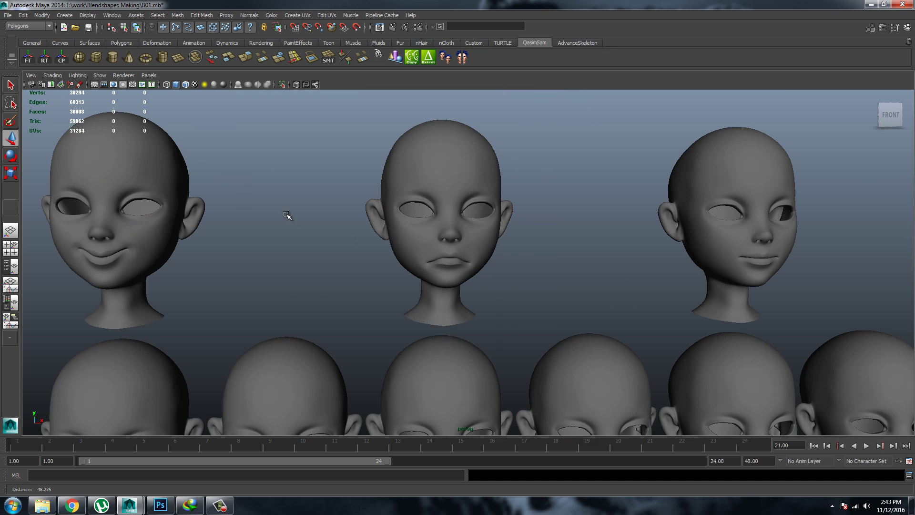
pyautogui.keyDown('alt'); pyautogui.moveTo(302, 227); pyautogui.dragTo(247, 228, button='middle'); pyautogui.keyUp('alt')
pyautogui.keyDown('alt'); pyautogui.moveTo(312, 276); pyautogui.dragTo(668, 288, button='right'); pyautogui.keyUp('alt')
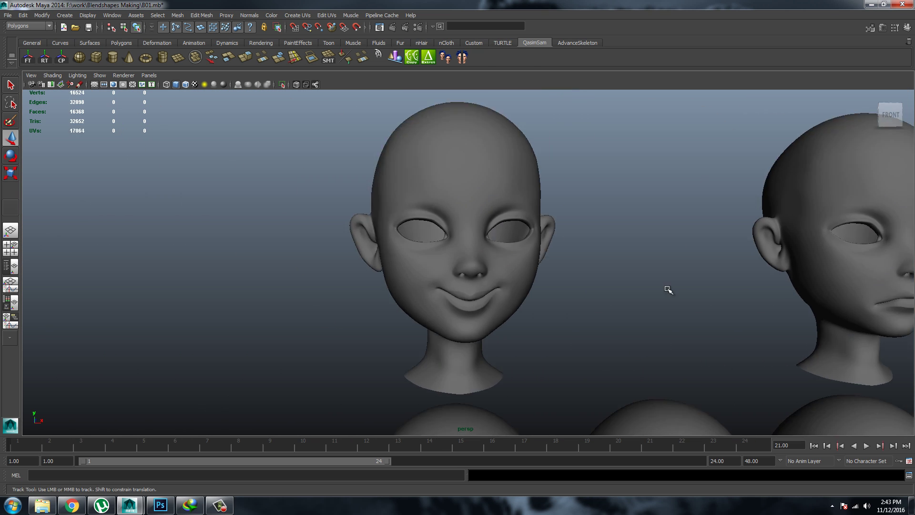
pyautogui.scroll(3, 566, 251)
pyautogui.moveTo(566, 251)
pyautogui.keyDown('alt'); pyautogui.mouseDown()
pyautogui.moveTo(545, 215)
pyautogui.moveTo(527, 276)
pyautogui.mouseUp(); pyautogui.keyUp('alt')
pyautogui.click(528, 263)
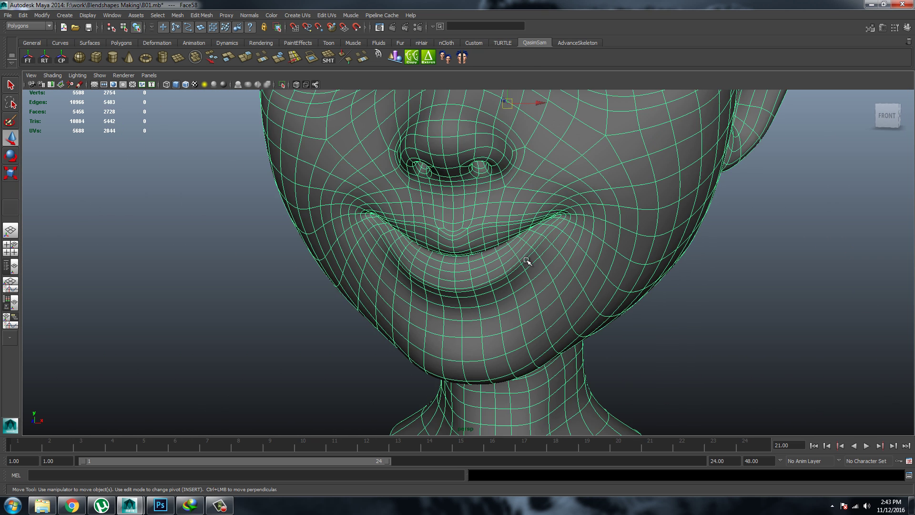
pyautogui.press('F10')
pyautogui.click(509, 229)
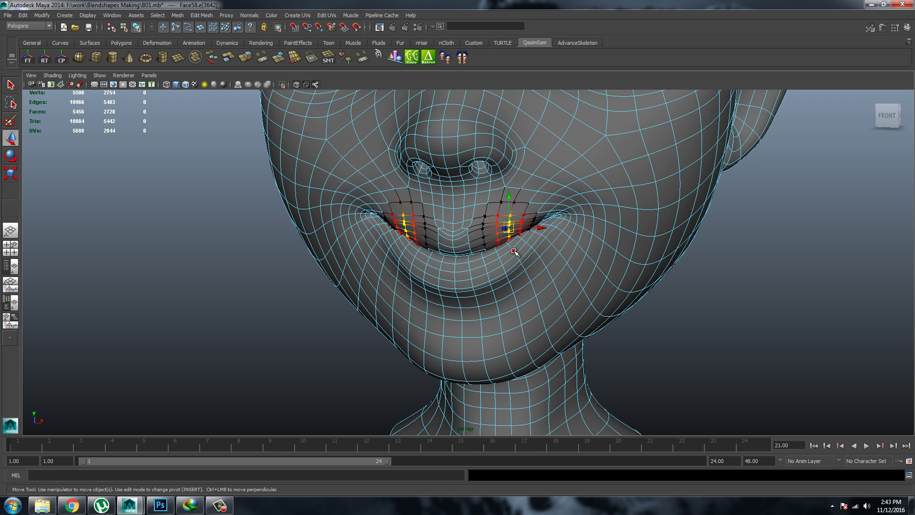
# - Move the soft-selected lip edges to deepen the smile, undoing an unwanted move
pyautogui.press('q')
pyautogui.scroll(2, 551, 265)
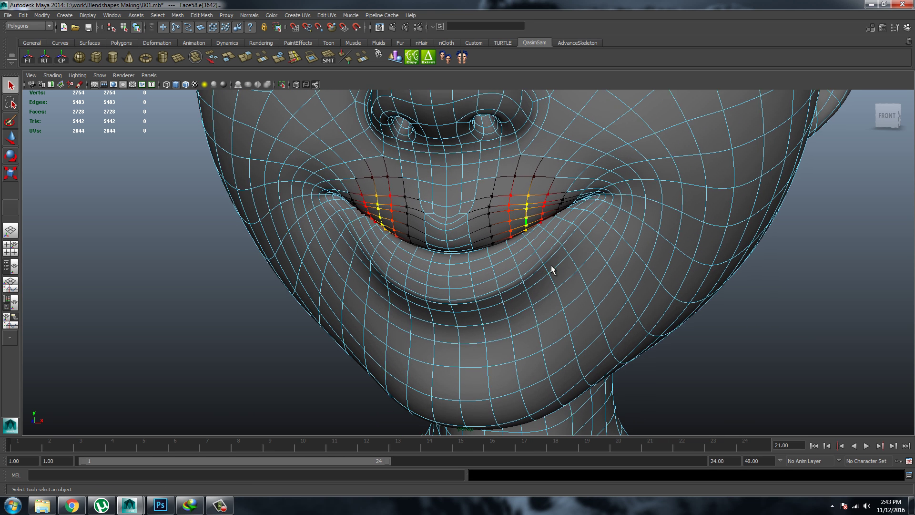
pyautogui.scroll(1, 536, 249)
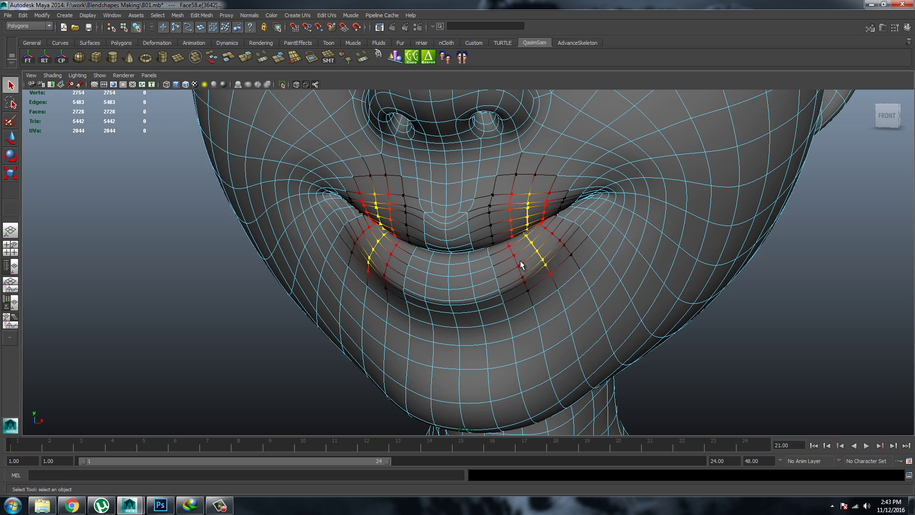
pyautogui.press('w')
pyautogui.keyDown('alt'); pyautogui.moveTo(544, 261); pyautogui.dragTo(541, 235, button='middle'); pyautogui.keyUp('alt')
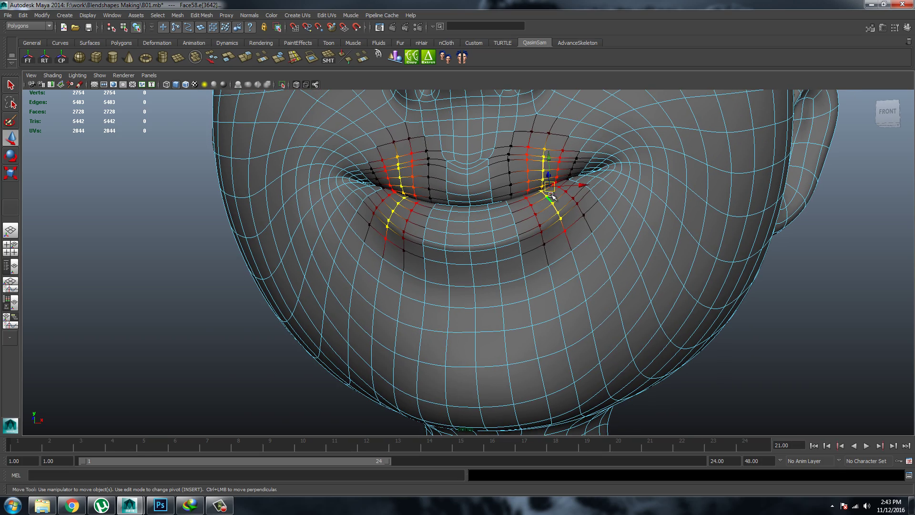
pyautogui.hotkey('ctrl', 'z')
pyautogui.hotkey('ctrl', 'z')
pyautogui.hotkey('ctrl', 'z')
pyautogui.moveTo(535, 188); pyautogui.dragTo(558, 200)
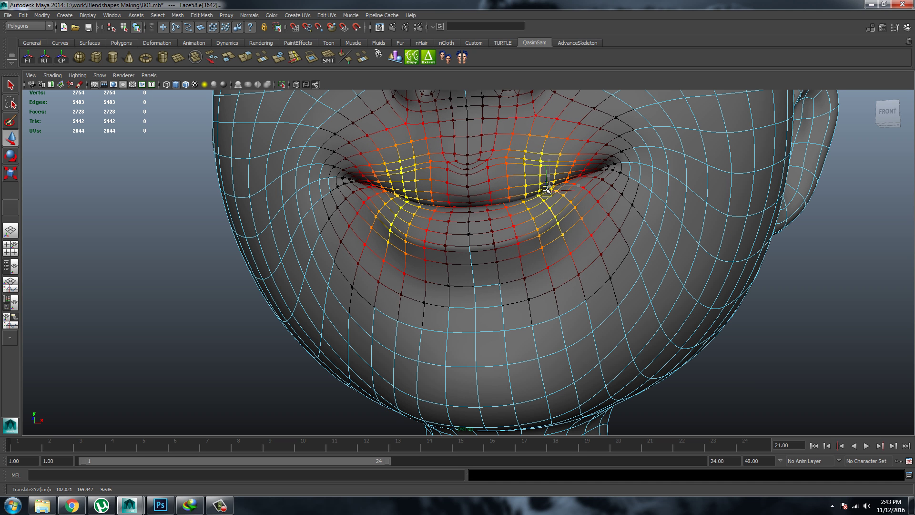
pyautogui.click(678, 211)
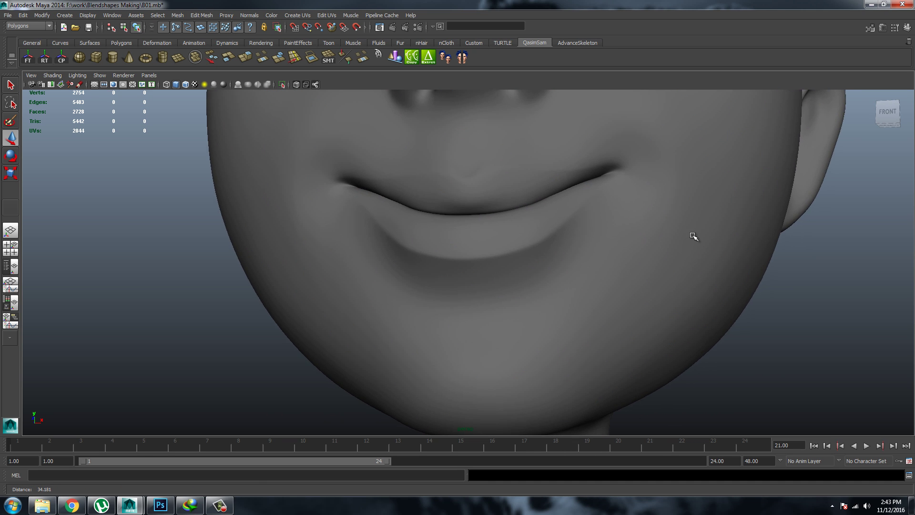
pyautogui.scroll(-5, 686, 224)
pyautogui.moveTo(694, 239)
pyautogui.keyDown('alt'); pyautogui.mouseDown()
pyautogui.moveTo(476, 184)
pyautogui.moveTo(623, 250)
pyautogui.moveTo(558, 239)
pyautogui.moveTo(578, 261)
pyautogui.mouseUp(); pyautogui.keyUp('alt')
pyautogui.scroll(5, 623, 249)
# - Try moving lower- and upper-lip edges on Face58, then undo those trial moves
pyautogui.click(584, 288)
pyautogui.moveTo(584, 285); pyautogui.dragTo(570, 286, button='right')
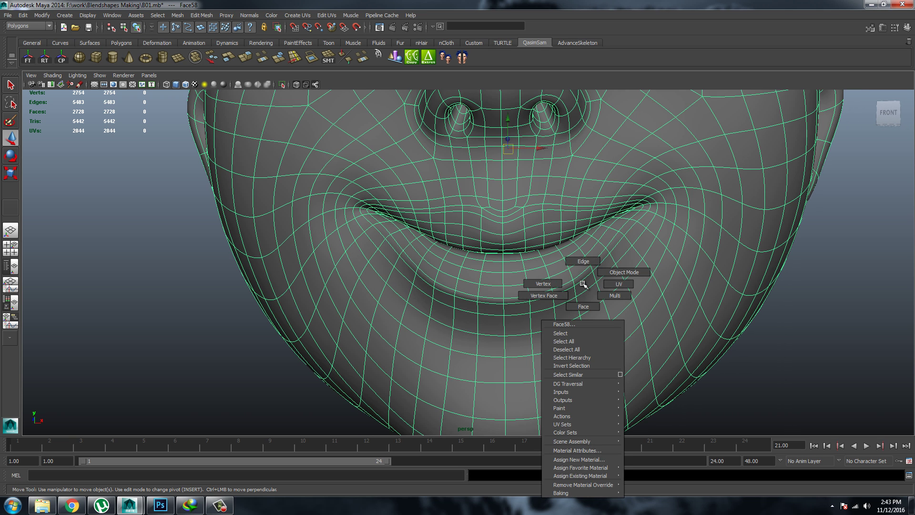
pyautogui.click(575, 289)
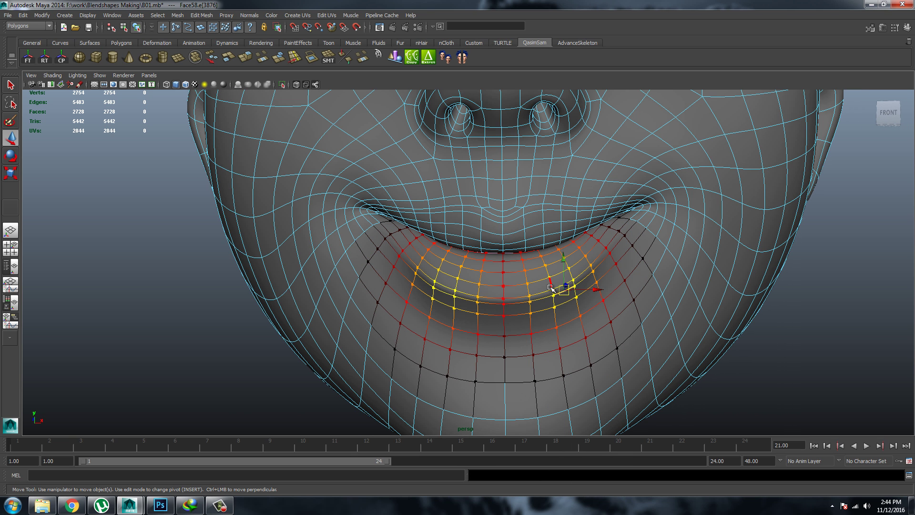
pyautogui.moveTo(553, 288); pyautogui.dragTo(591, 292)
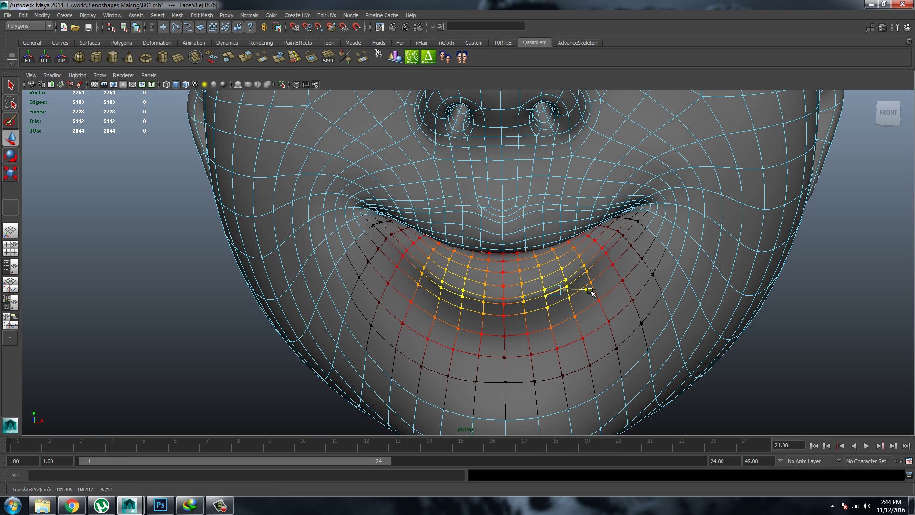
pyautogui.click(527, 247)
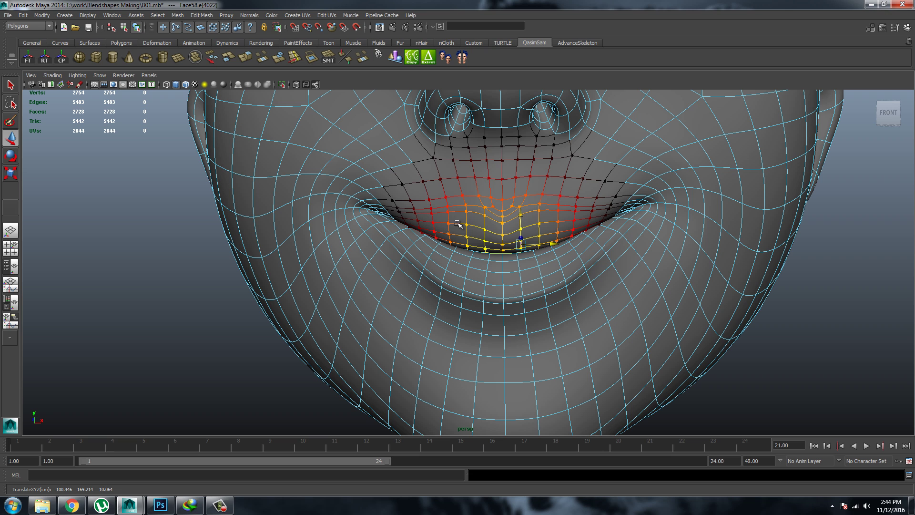
pyautogui.hotkey('ctrl', 'z')
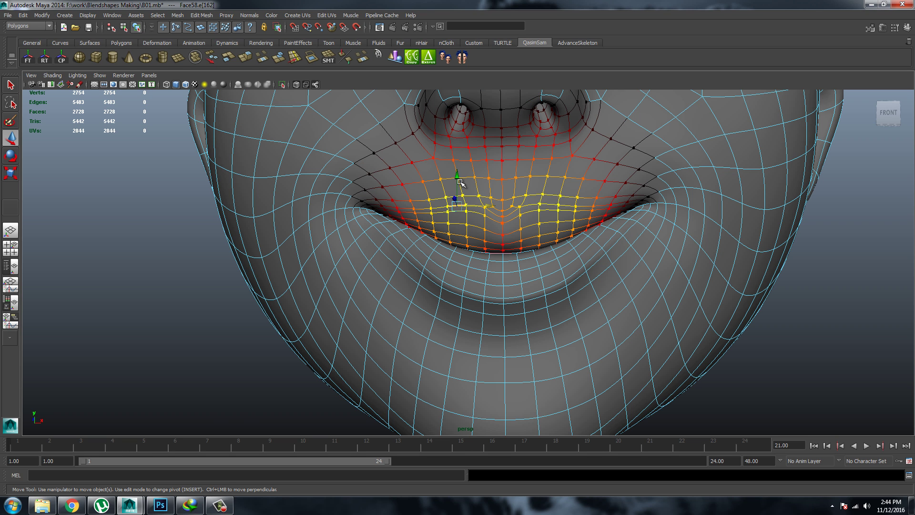
pyautogui.hotkey('ctrl', 'z')
pyautogui.click(522, 169)
pyautogui.hotkey('ctrl', 'z')
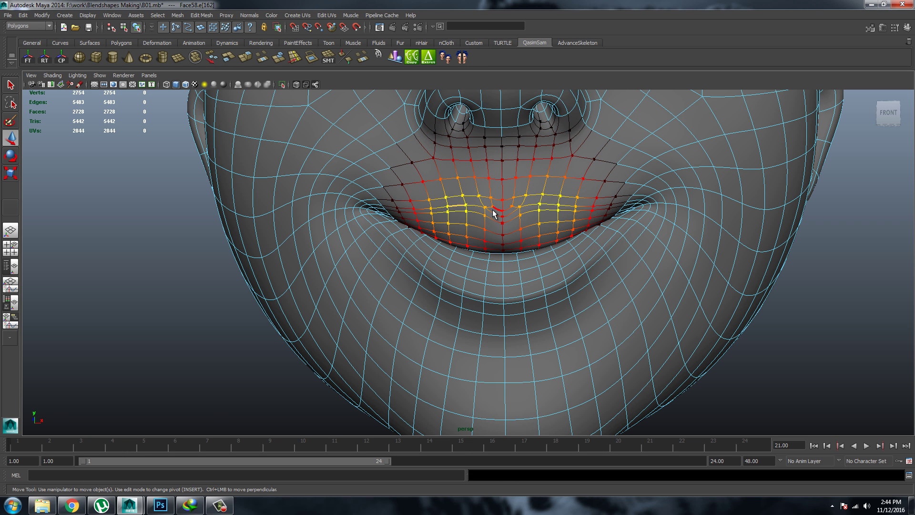
pyautogui.press('q')
# - Push the upper-lip centre edge slightly downward
pyautogui.click(488, 210)
pyautogui.click(515, 183)
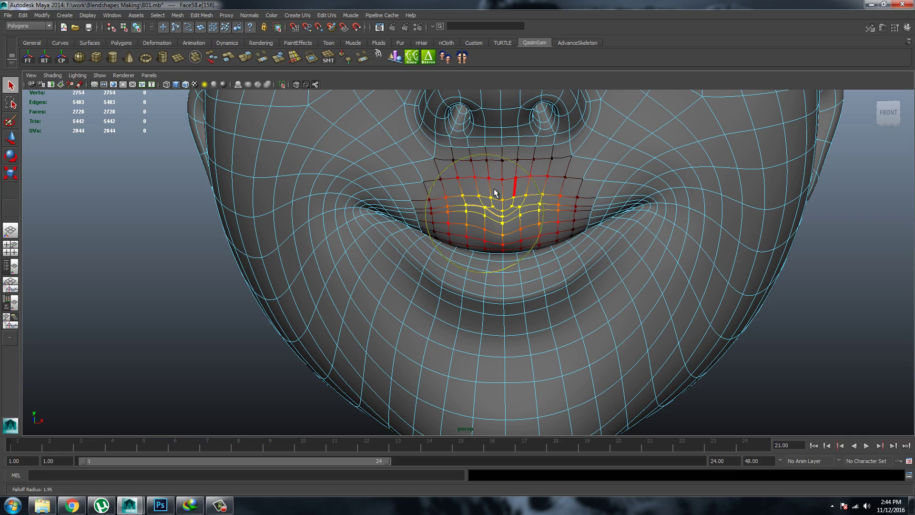
pyautogui.press('w')
pyautogui.moveTo(482, 180); pyautogui.dragTo(484, 189, button='middle')
# - Shift the lower-lip rim edge in profile, then pull back to view the row of heads
pyautogui.keyDown('alt'); pyautogui.moveTo(485, 189); pyautogui.dragTo(374, 188); pyautogui.keyUp('alt')
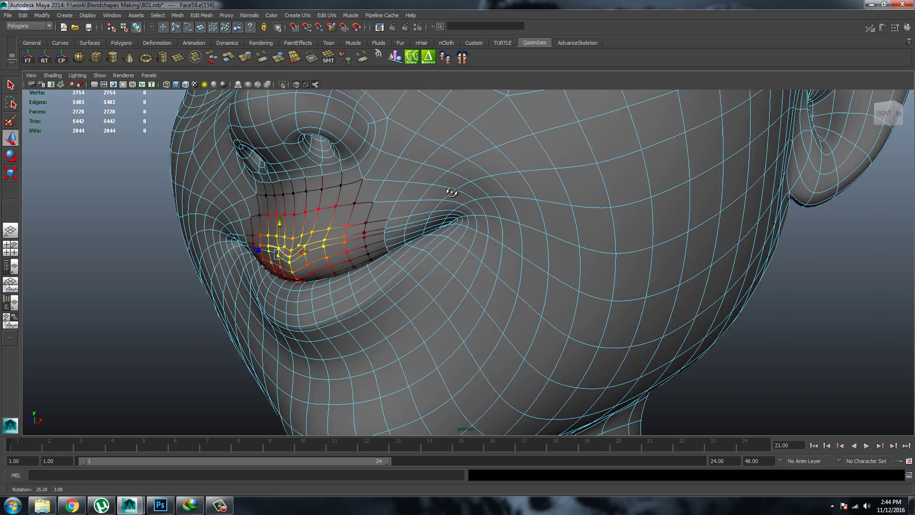
pyautogui.moveTo(375, 188)
pyautogui.keyDown('alt'); pyautogui.mouseDown(button='right')
pyautogui.moveTo(391, 206)
pyautogui.moveTo(339, 241)
pyautogui.moveTo(527, 317)
pyautogui.moveTo(468, 317)
pyautogui.mouseUp(button='right'); pyautogui.keyUp('alt')
pyautogui.click(479, 316)
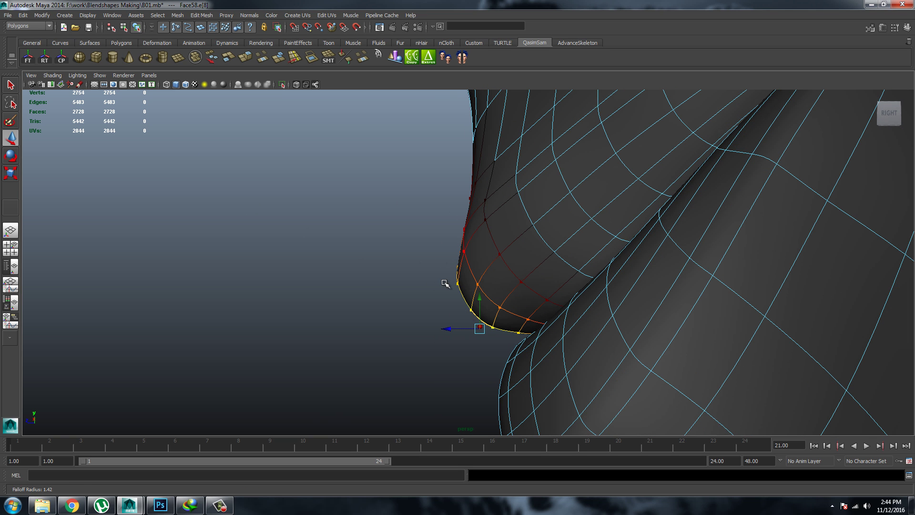
pyautogui.moveTo(446, 327); pyautogui.dragTo(534, 280)
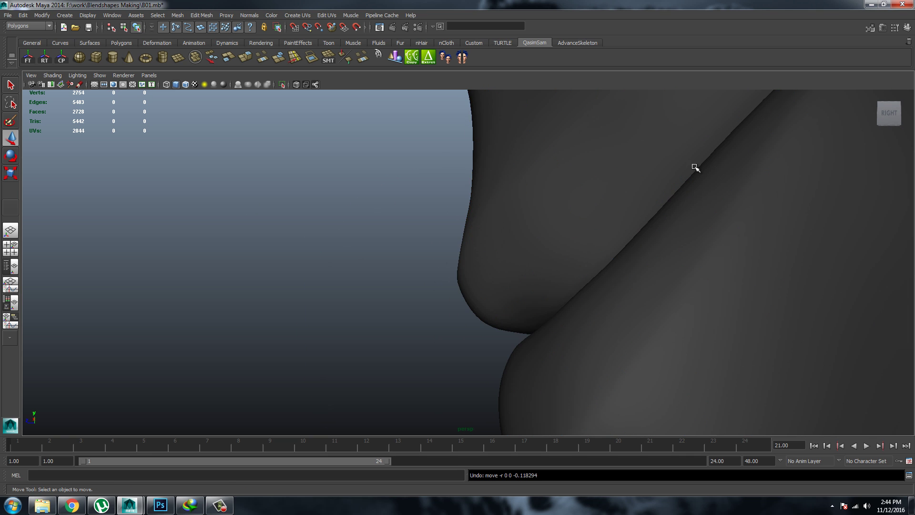
pyautogui.keyDown('alt'); pyautogui.moveTo(695, 168); pyautogui.dragTo(543, 260, button='right'); pyautogui.keyUp('alt')
pyautogui.moveTo(544, 259)
pyautogui.keyDown('alt'); pyautogui.mouseDown()
pyautogui.moveTo(292, 196)
pyautogui.moveTo(603, 281)
pyautogui.mouseUp(); pyautogui.keyUp('alt')
pyautogui.moveTo(603, 281)
pyautogui.keyDown('alt'); pyautogui.mouseDown(button='right')
pyautogui.moveTo(558, 208)
pyautogui.moveTo(418, 167)
pyautogui.mouseUp(button='right'); pyautogui.keyUp('alt')
pyautogui.keyDown('alt'); pyautogui.moveTo(419, 167); pyautogui.dragTo(463, 195); pyautogui.keyUp('alt')
pyautogui.scroll(-2, 376, 191)
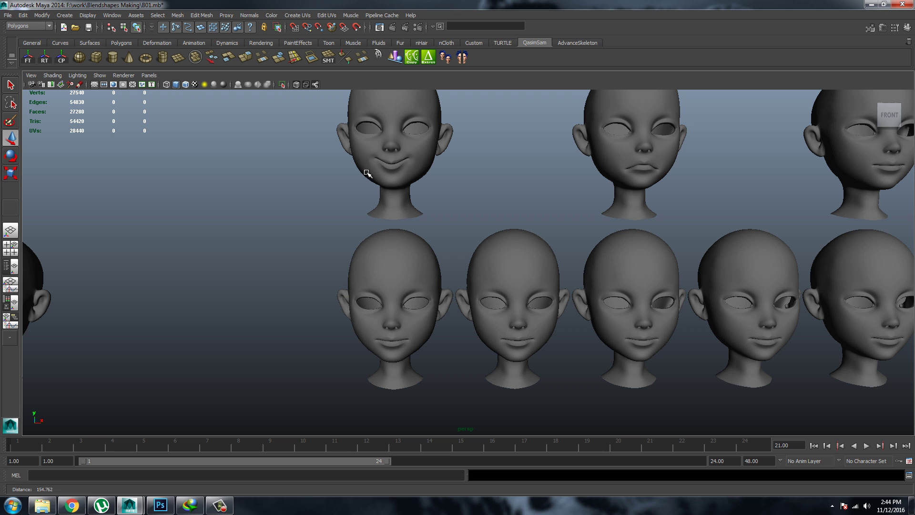
# - Create the Fix_bend blend shape with Face58 as a target of the base head
pyautogui.click(395, 161)
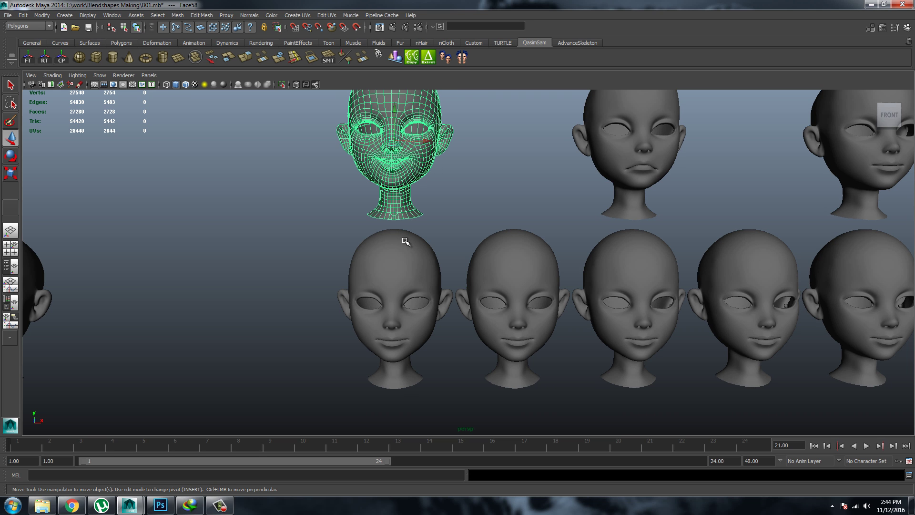
pyautogui.keyDown('shift'); pyautogui.click(400, 269); pyautogui.keyUp('shift')
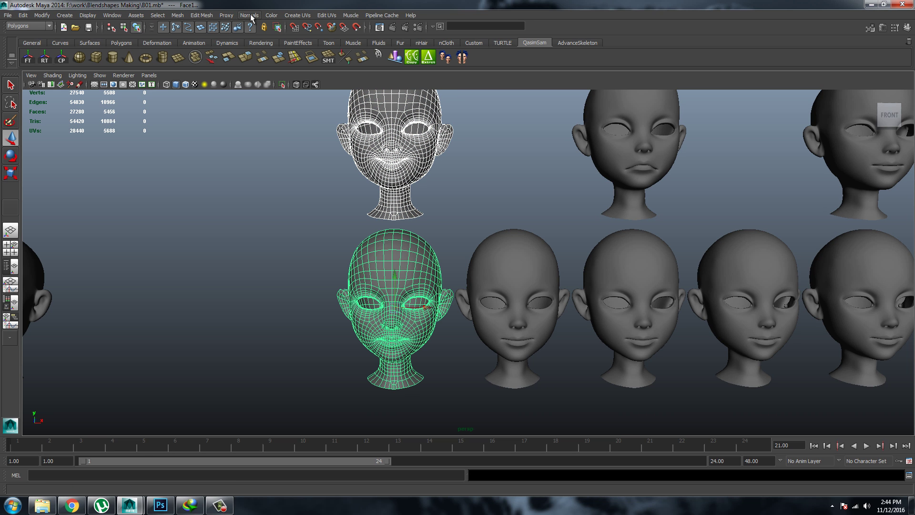
pyautogui.click(21, 25)
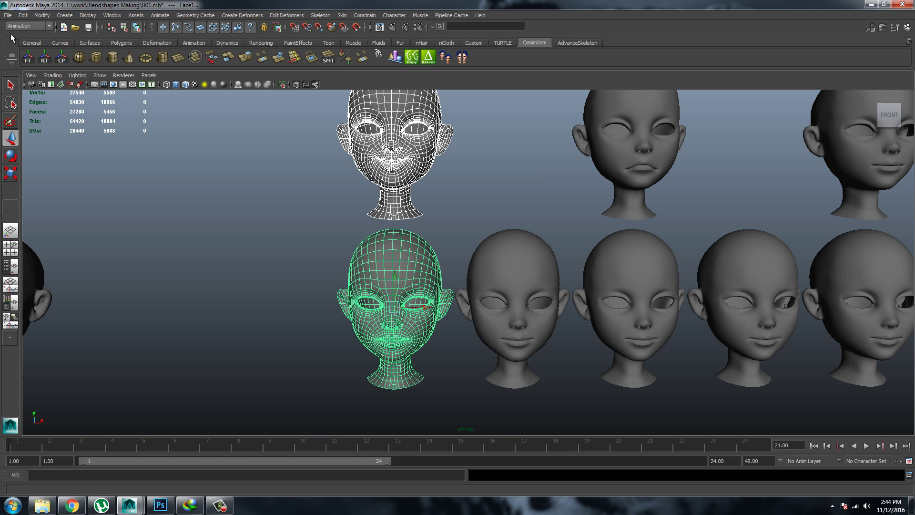
pyautogui.click(269, 15)
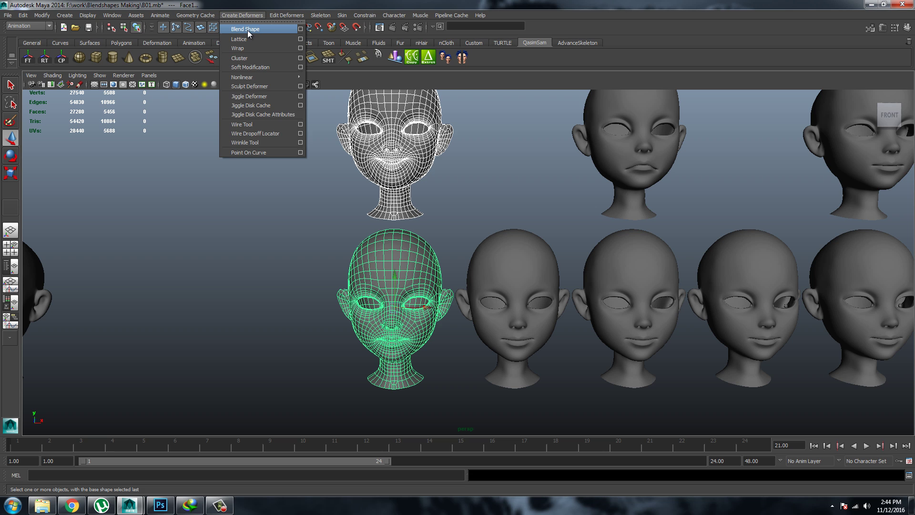
pyautogui.click(247, 30)
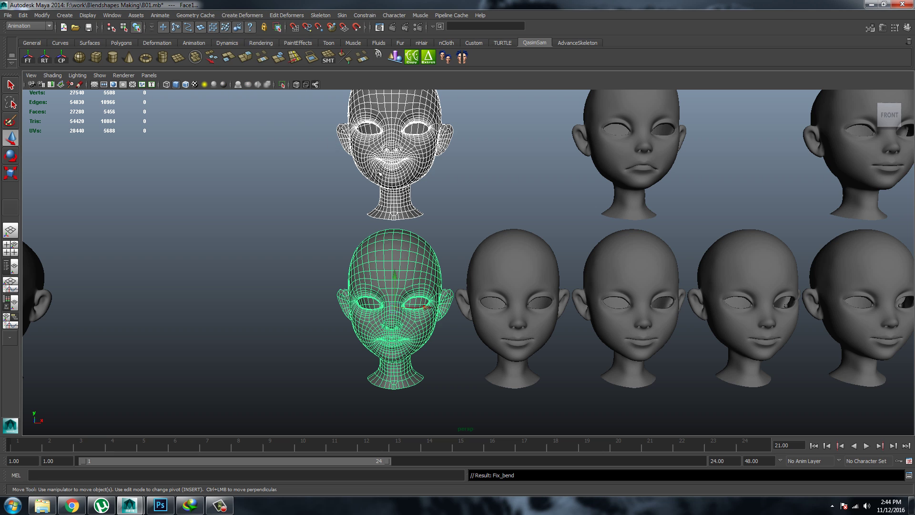
# - Select the Face2 head and switch the viewport to full-screen view
pyautogui.click(279, 155)
pyautogui.click(376, 153)
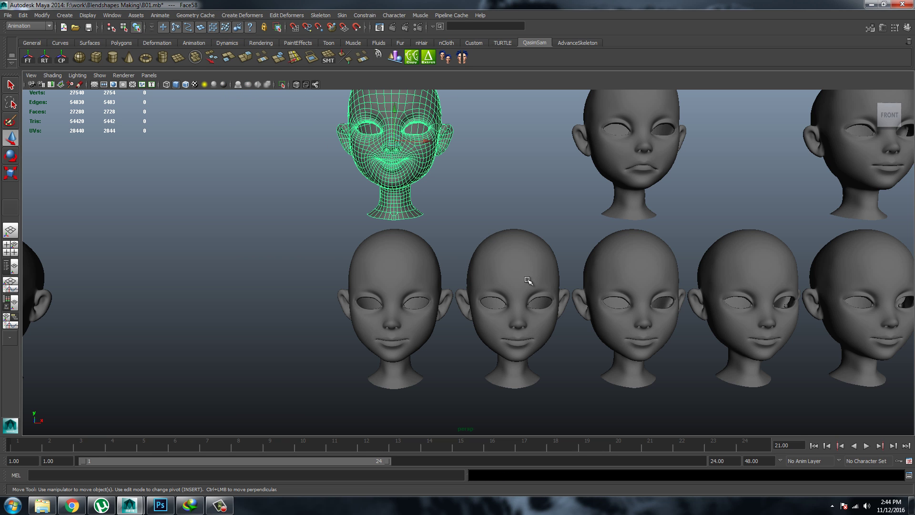
pyautogui.keyDown('shift'); pyautogui.click(528, 280); pyautogui.keyUp('shift')
pyautogui.click(522, 264)
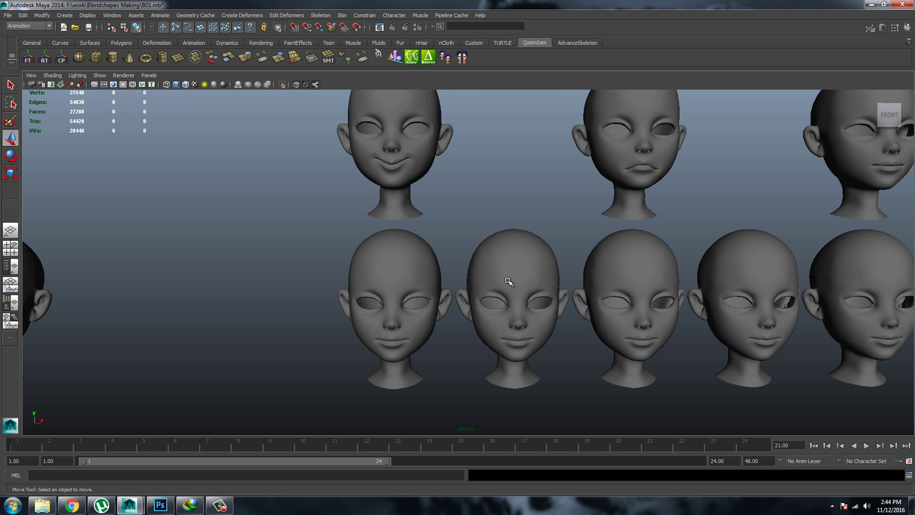
pyautogui.click(492, 274)
pyautogui.hotkey('ctrl', 'space')
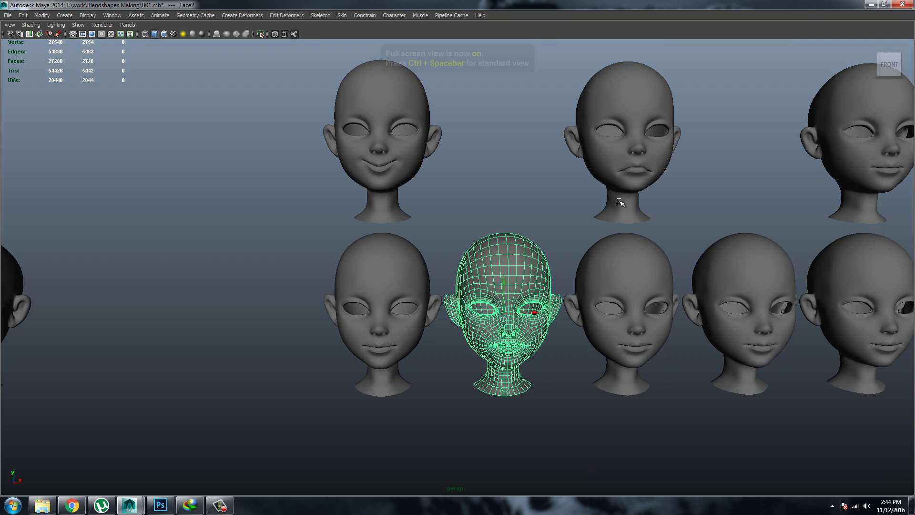
# - Show the Channel Box and set Face1's Fix_bend Face58 weight to 1
pyautogui.hotkey('ctrl', 'a')
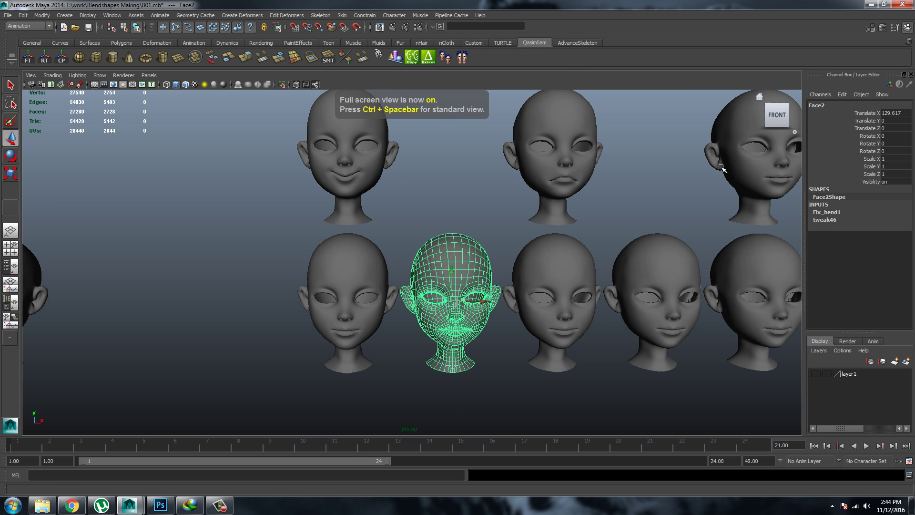
pyautogui.scroll(2, 321, 224)
pyautogui.scroll(3, 326, 272)
pyautogui.click(275, 266)
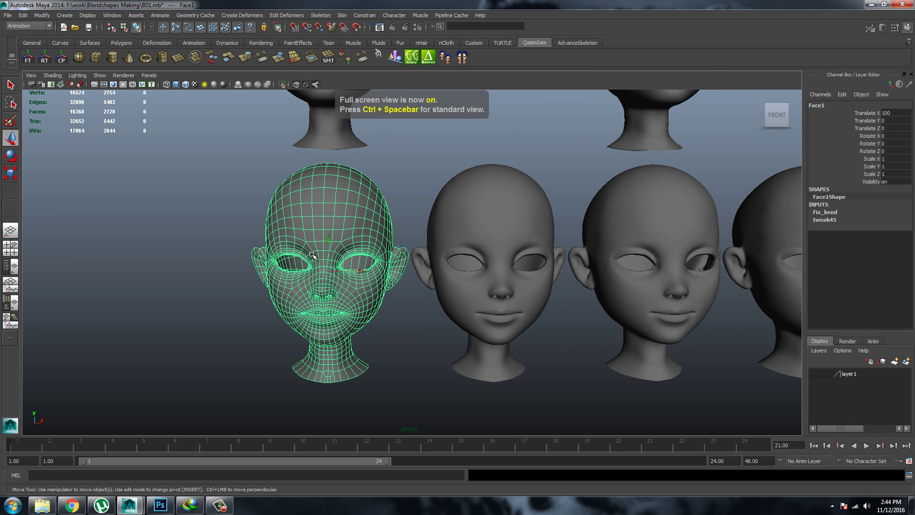
pyautogui.click(835, 211)
pyautogui.click(864, 227)
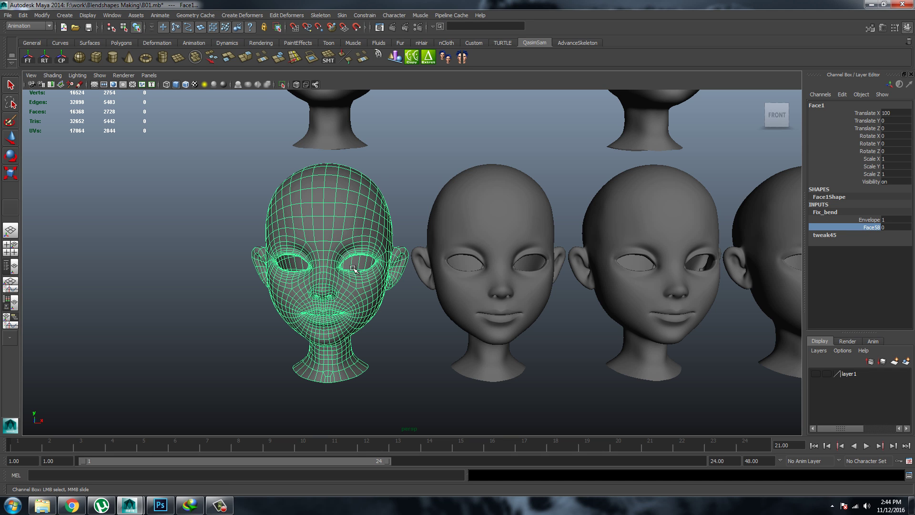
pyautogui.moveTo(353, 268); pyautogui.dragTo(499, 259, button='middle')
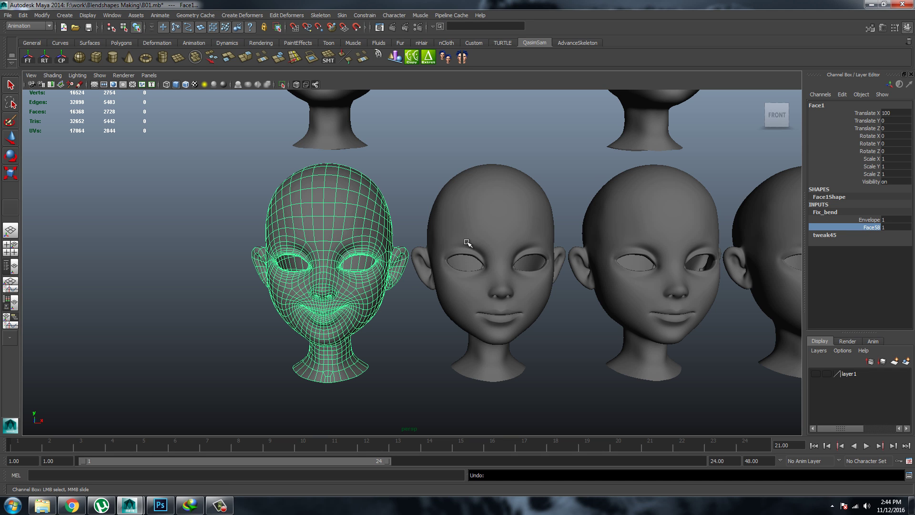
pyautogui.press('w')
# - Preview the Face58 weight on Face2's Fix_bend1 and Face1's Fix_bend, leaving Face1 smiling
pyautogui.click(482, 214)
pyautogui.click(831, 214)
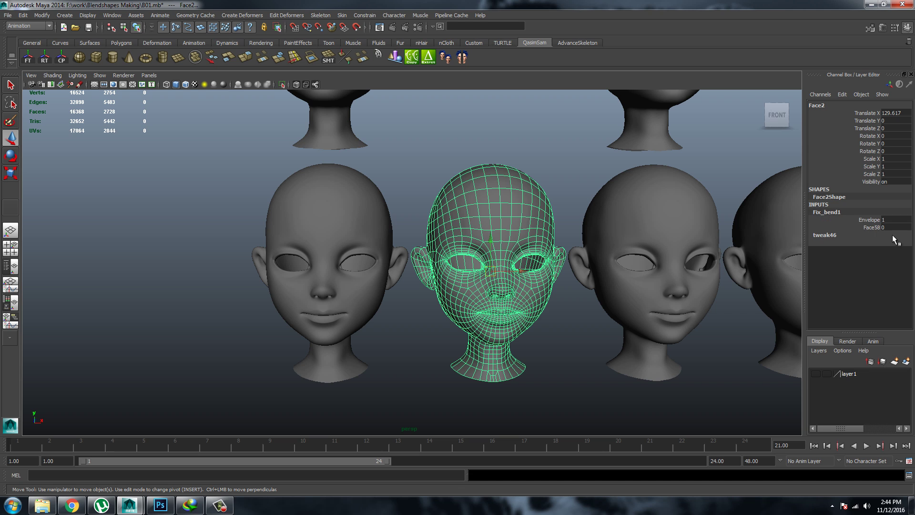
pyautogui.click(869, 227)
pyautogui.moveTo(316, 248); pyautogui.dragTo(718, 240, button='middle')
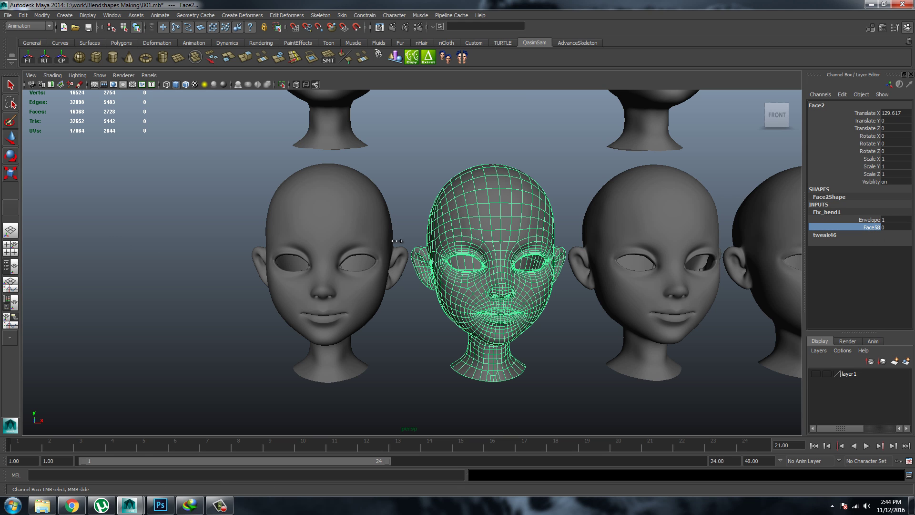
pyautogui.click(349, 215)
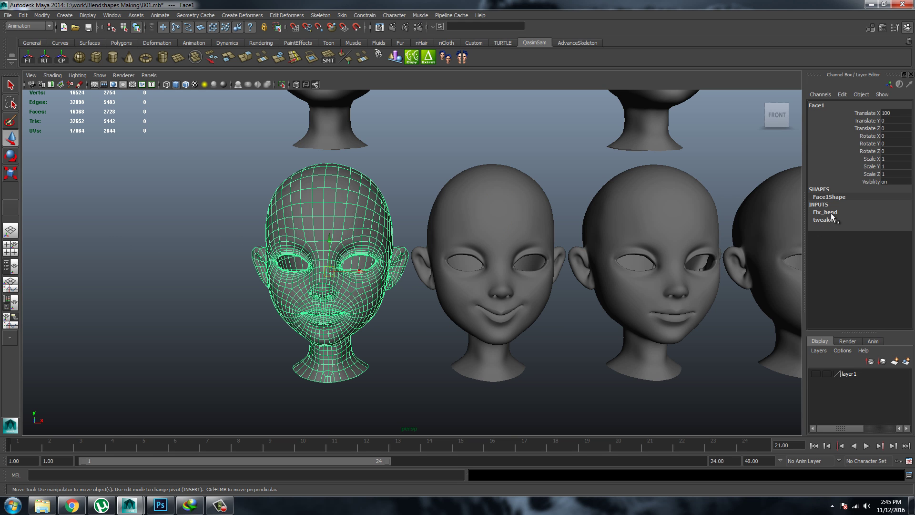
pyautogui.click(832, 214)
pyautogui.click(870, 228)
pyautogui.moveTo(210, 283)
pyautogui.keyDown('alt'); pyautogui.mouseDown(button='middle')
pyautogui.moveTo(273, 270)
pyautogui.moveTo(281, 194)
pyautogui.mouseUp(button='middle'); pyautogui.keyUp('alt')
pyautogui.keyDown('alt'); pyautogui.moveTo(280, 194); pyautogui.dragTo(385, 285, button='right'); pyautogui.keyUp('alt')
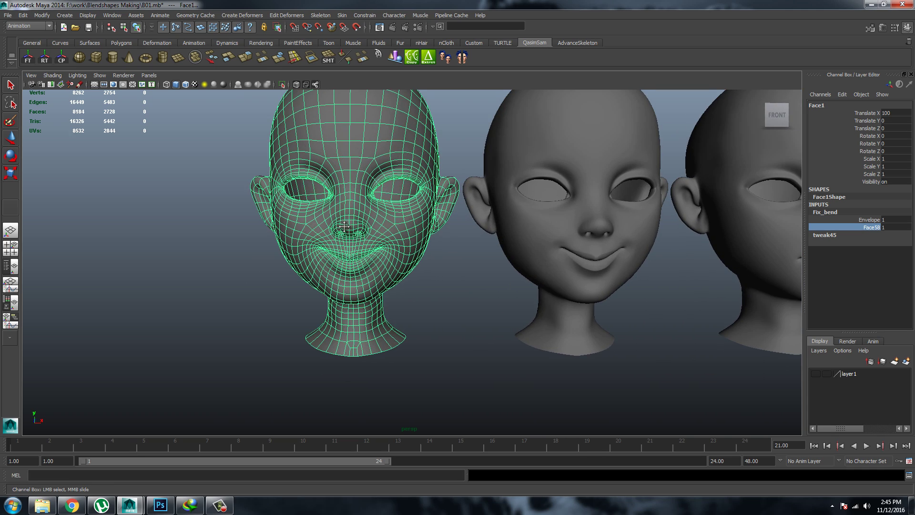
# - Zoom, pan and orbit to inspect the wireframe and shaded heads
pyautogui.keyDown('alt'); pyautogui.moveTo(344, 227); pyautogui.dragTo(285, 167, button='right'); pyautogui.keyUp('alt')
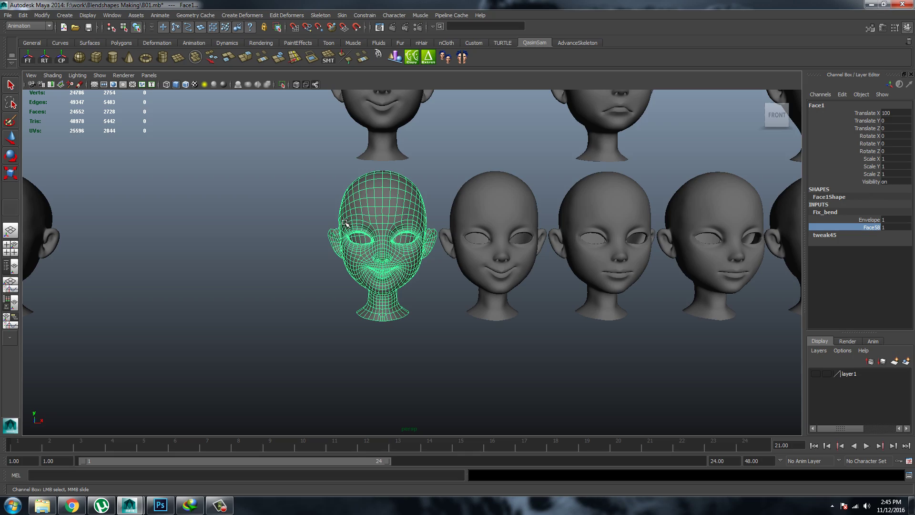
pyautogui.keyDown('alt'); pyautogui.moveTo(345, 222); pyautogui.dragTo(404, 261, button='right'); pyautogui.keyUp('alt')
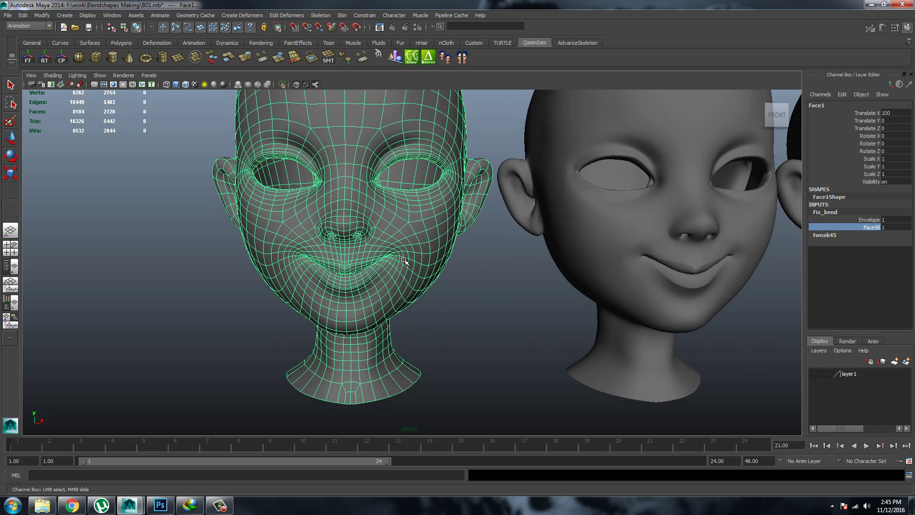
pyautogui.moveTo(353, 247)
pyautogui.keyDown('alt'); pyautogui.mouseDown(button='right')
pyautogui.moveTo(368, 259)
pyautogui.moveTo(404, 231)
pyautogui.mouseUp(button='right'); pyautogui.keyUp('alt')
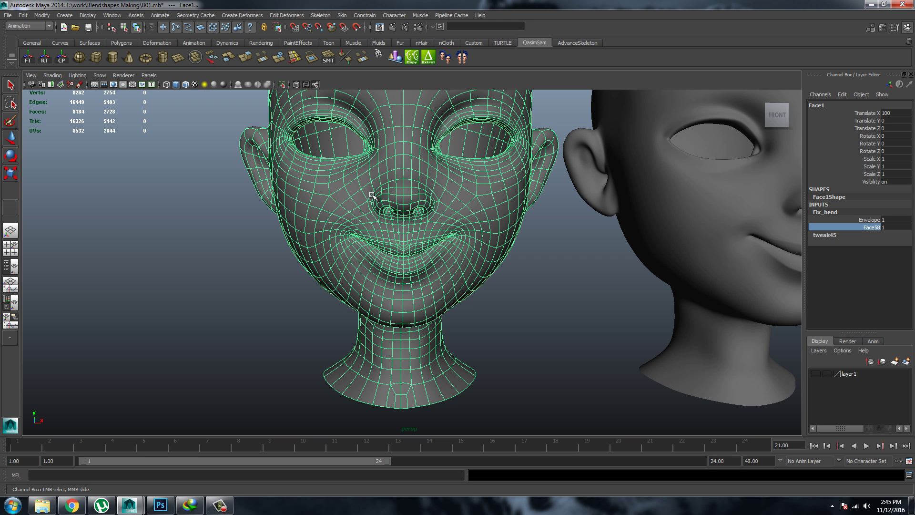
pyautogui.keyDown('alt'); pyautogui.moveTo(682, 192); pyautogui.dragTo(557, 203, button='middle'); pyautogui.keyUp('alt')
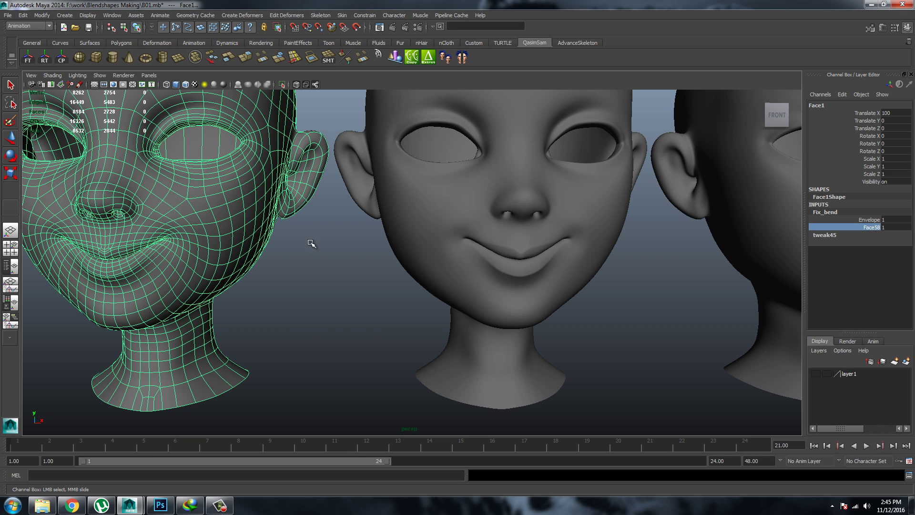
pyautogui.keyDown('alt'); pyautogui.moveTo(311, 244); pyautogui.dragTo(267, 295); pyautogui.keyUp('alt')
# - Maximize the front view in shaded wireframe and box-select Face1's right-half vertices
pyautogui.press('space')
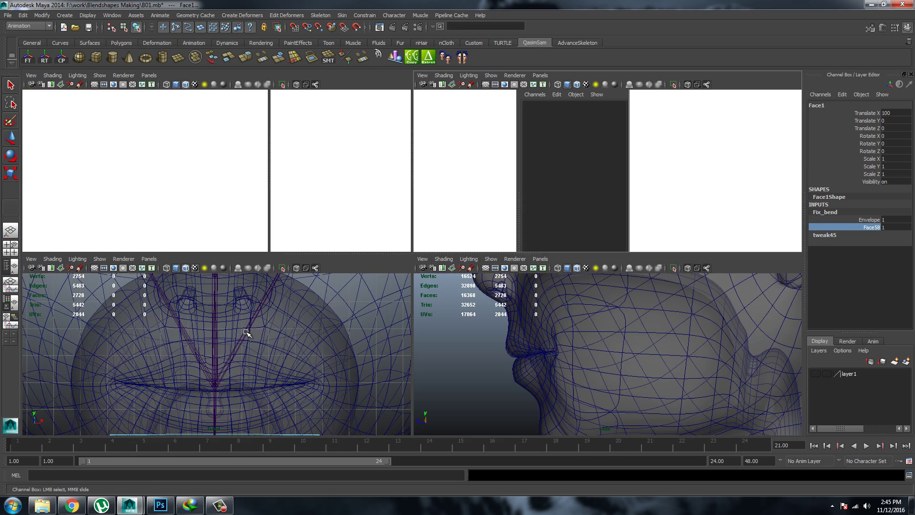
pyautogui.scroll(-5, 231, 343)
pyautogui.press('space')
pyautogui.scroll(1, 342, 329)
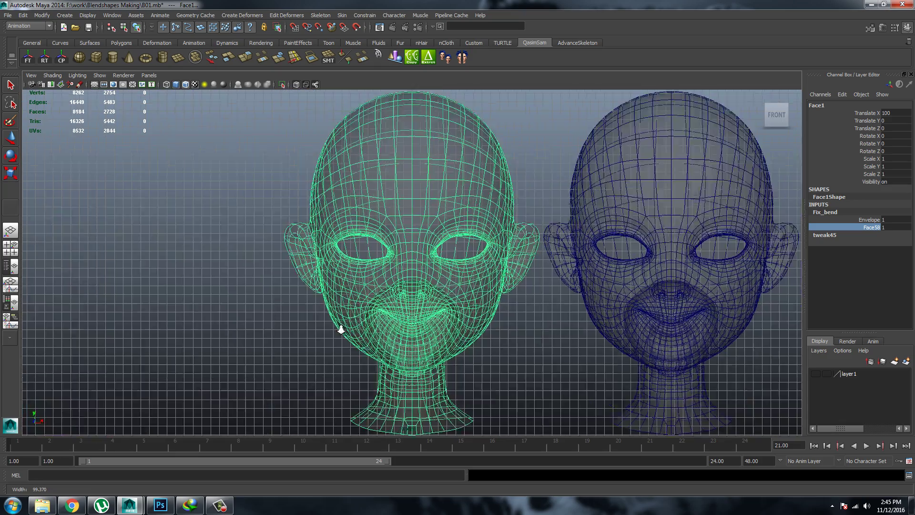
pyautogui.scroll(2, 341, 329)
pyautogui.press('5')
pyautogui.scroll(3, 486, 192)
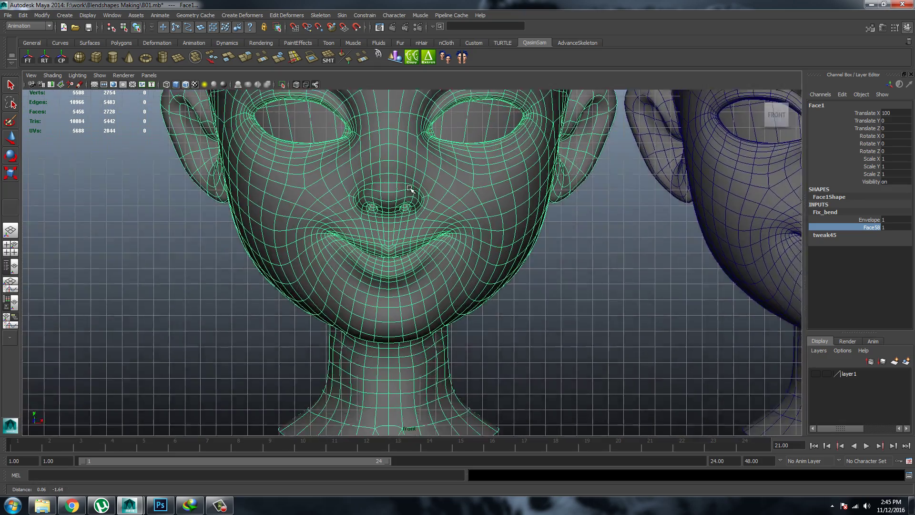
pyautogui.scroll(3, 485, 191)
pyautogui.press('1')
pyautogui.moveTo(485, 192); pyautogui.dragTo(447, 191, button='right')
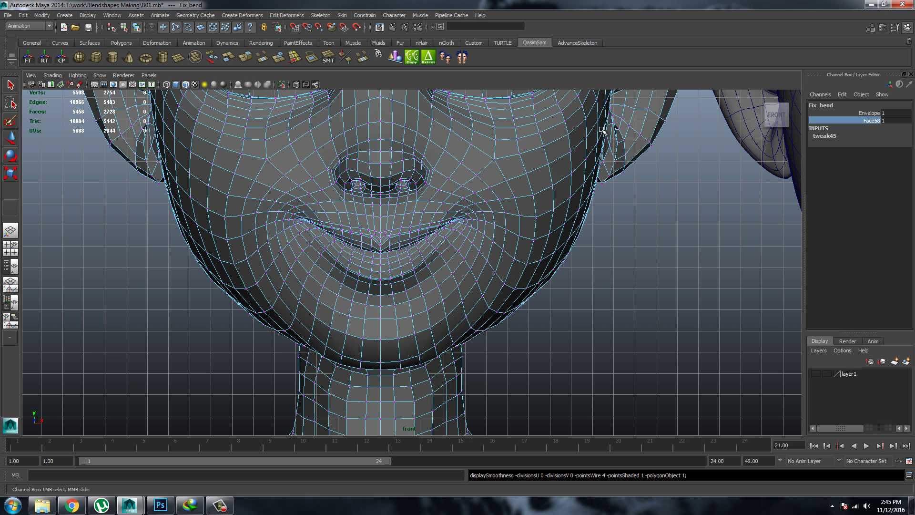
pyautogui.moveTo(602, 123); pyautogui.dragTo(380, 425)
# - Return to the two-pane layout framed on the mouth and open the Edit Deformers menu
pyautogui.press('w')
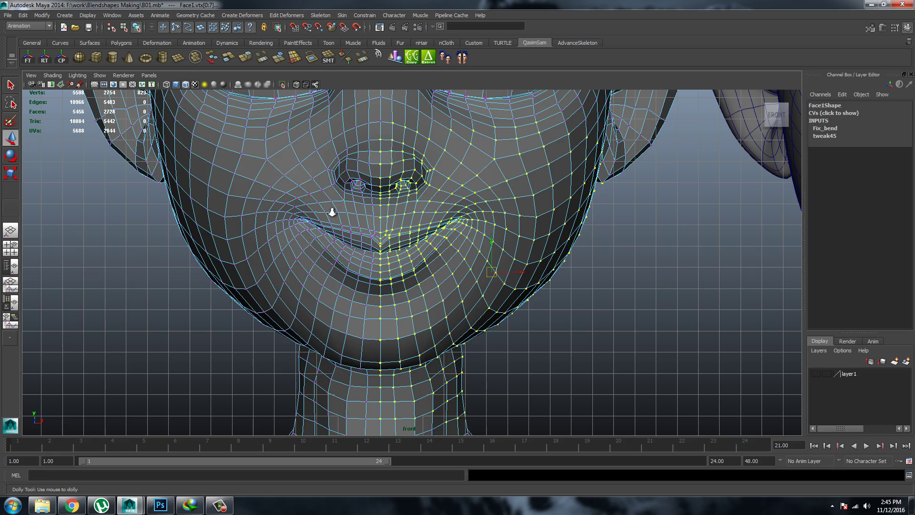
pyautogui.keyDown('alt'); pyautogui.moveTo(331, 206); pyautogui.dragTo(405, 242, button='right'); pyautogui.keyUp('alt')
pyautogui.press('space')
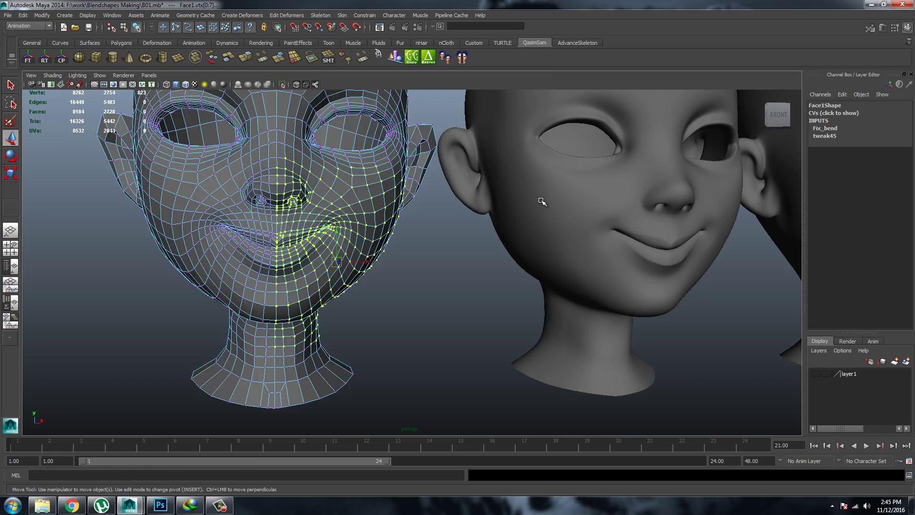
pyautogui.keyDown('alt'); pyautogui.moveTo(446, 215); pyautogui.dragTo(613, 292, button='middle'); pyautogui.keyUp('alt')
pyautogui.scroll(5, 605, 274)
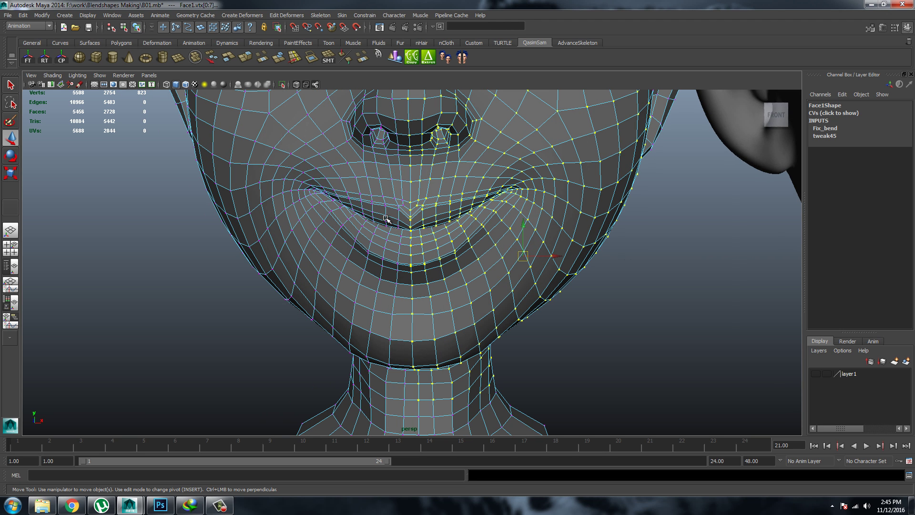
pyautogui.doubleClick(826, 129)
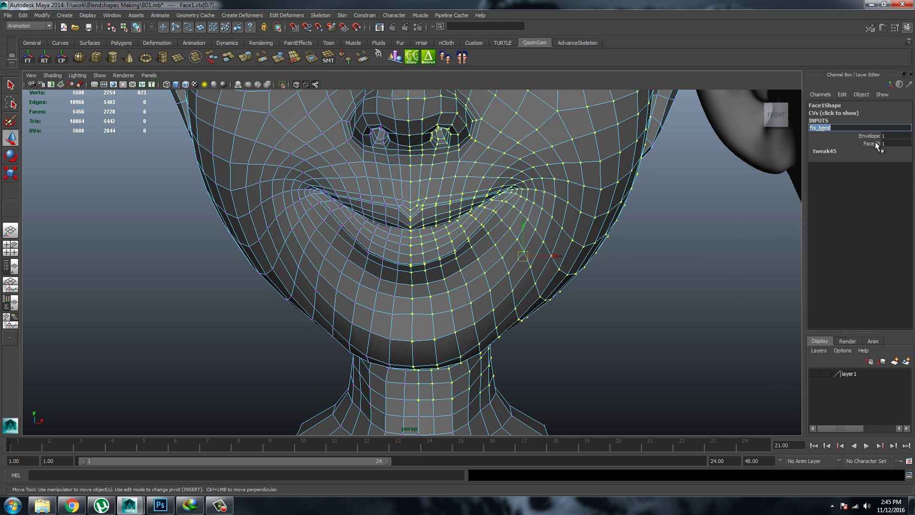
pyautogui.click(261, 16)
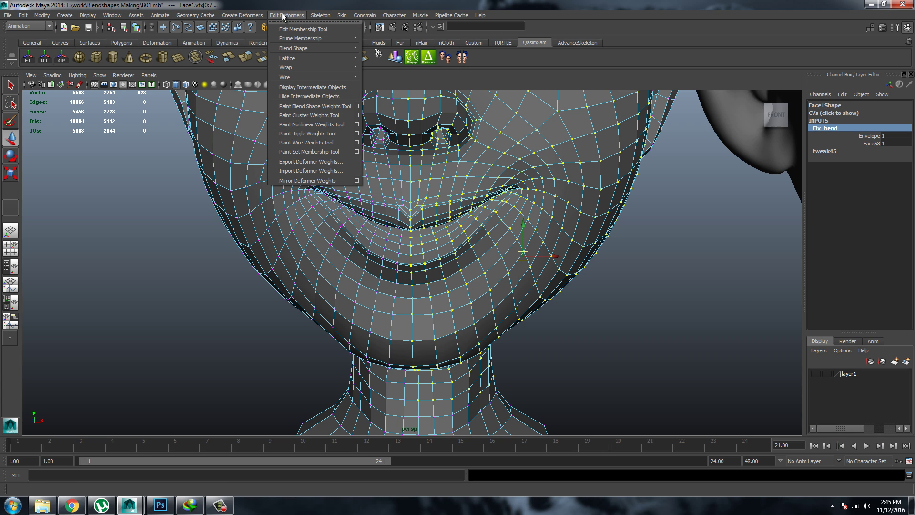
# - Flood the selected right half's Fix_bend weights to 0.0000 with the Paint Blend Shape Weights Tool
pyautogui.click(305, 111)
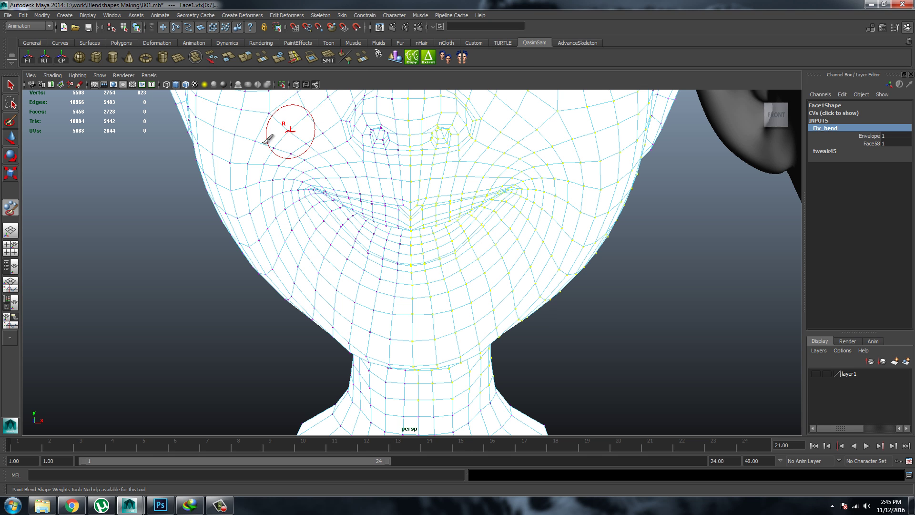
pyautogui.scroll(-5, 341, 181)
pyautogui.scroll(-5, 305, 153)
pyautogui.scroll(4, 291, 134)
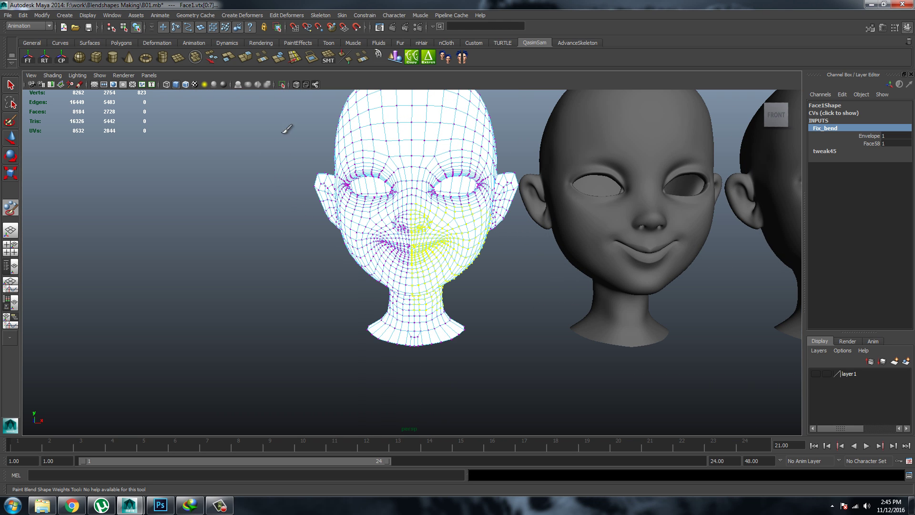
pyautogui.doubleClick(10, 208)
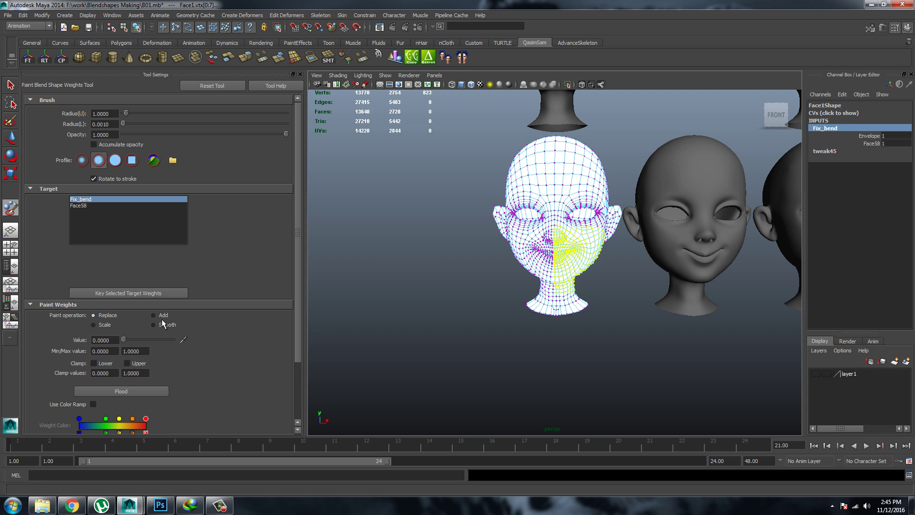
pyautogui.moveTo(298, 195); pyautogui.dragTo(302, 228)
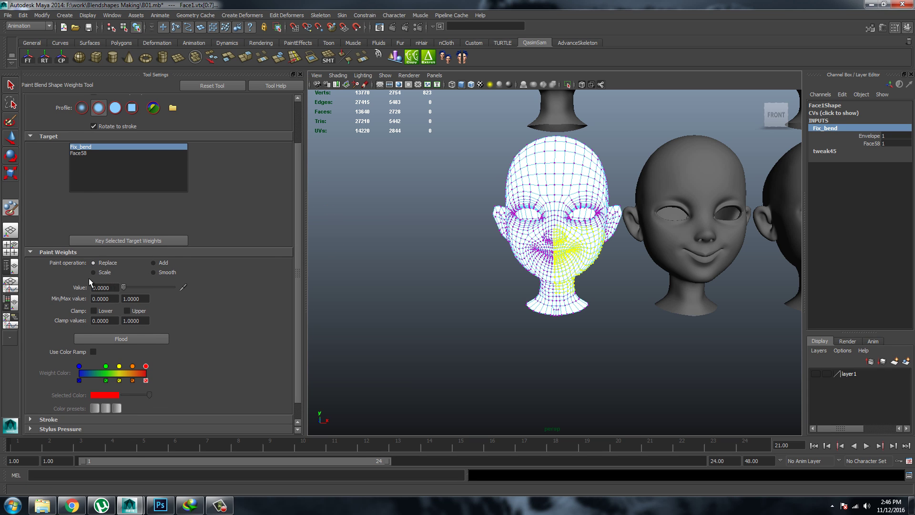
pyautogui.write('0.0000')
pyautogui.click(124, 339)
# - Reselect Face1 and Smooth-flood its Fix_bend weights to soften the seam
pyautogui.scroll(5, 567, 260)
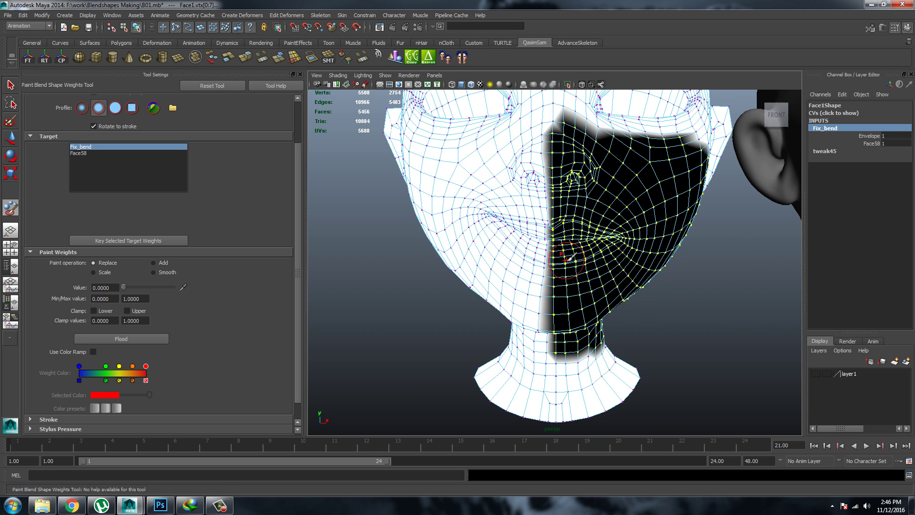
pyautogui.press('w')
pyautogui.click(679, 305)
pyautogui.moveTo(679, 306)
pyautogui.keyDown('alt'); pyautogui.mouseDown()
pyautogui.moveTo(482, 268)
pyautogui.moveTo(535, 253)
pyautogui.moveTo(545, 211)
pyautogui.moveTo(512, 243)
pyautogui.mouseUp(); pyautogui.keyUp('alt')
pyautogui.click(542, 219)
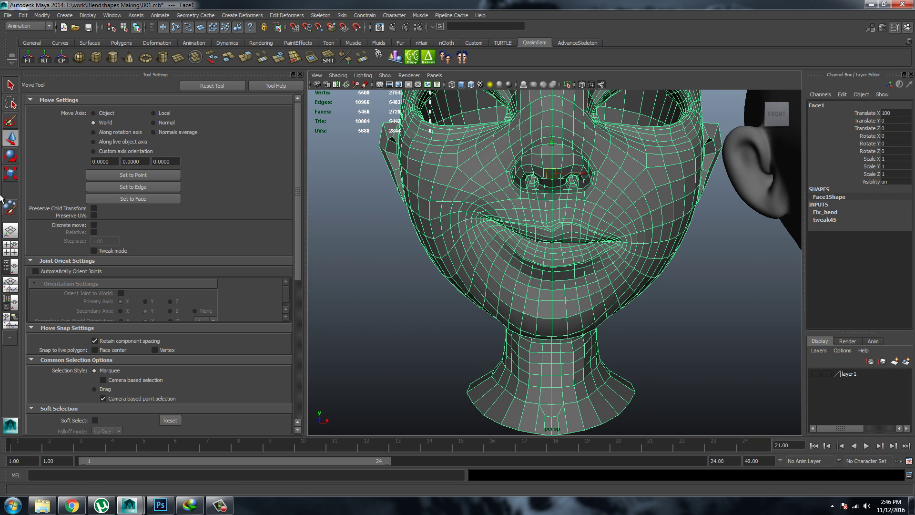
pyautogui.click(5, 213)
pyautogui.scroll(3, 388, 199)
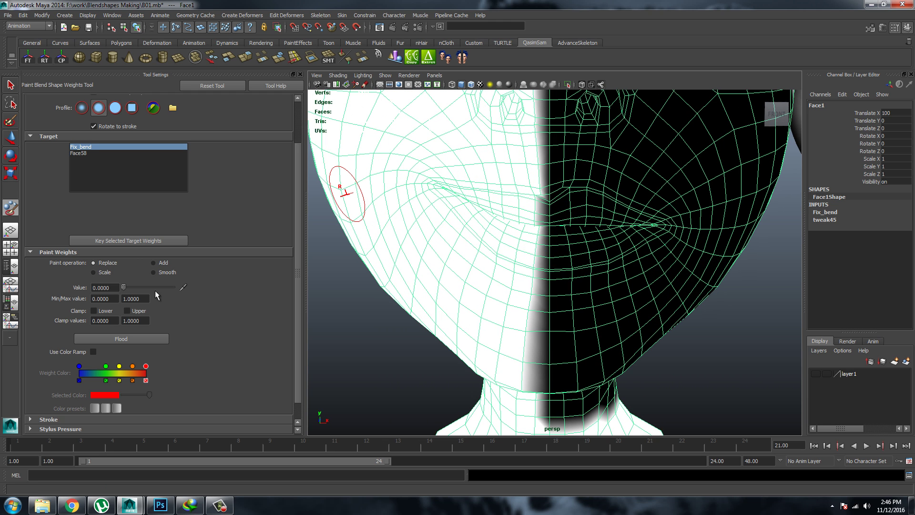
pyautogui.click(163, 271)
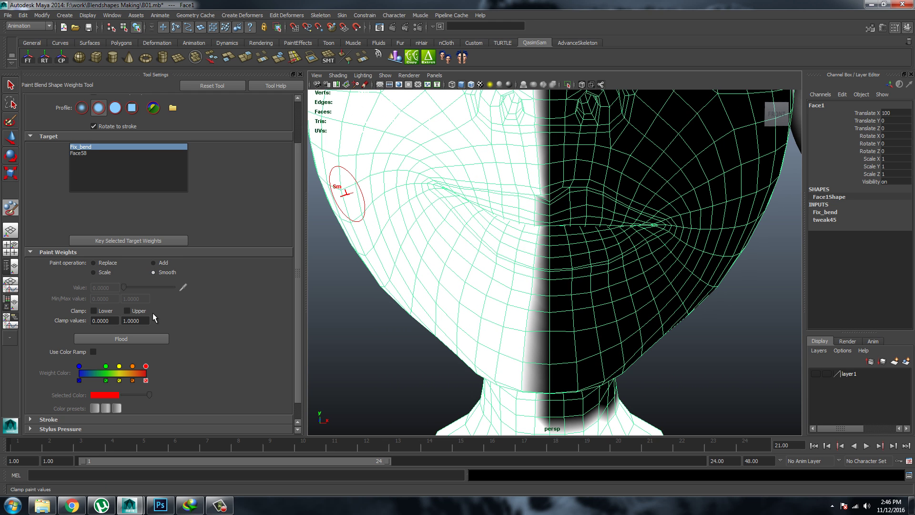
pyautogui.click(136, 338)
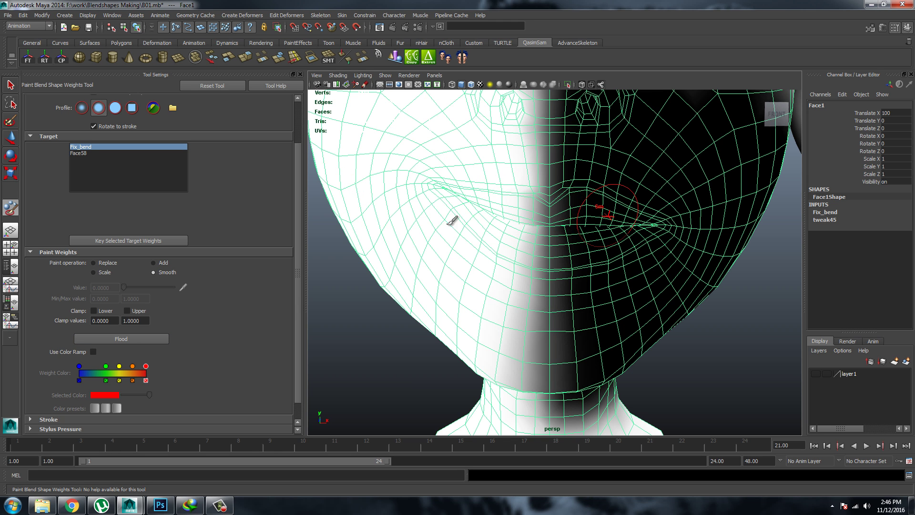
# - Deselect Face1 and select the Face2 head
pyautogui.press('w')
pyautogui.click(704, 350)
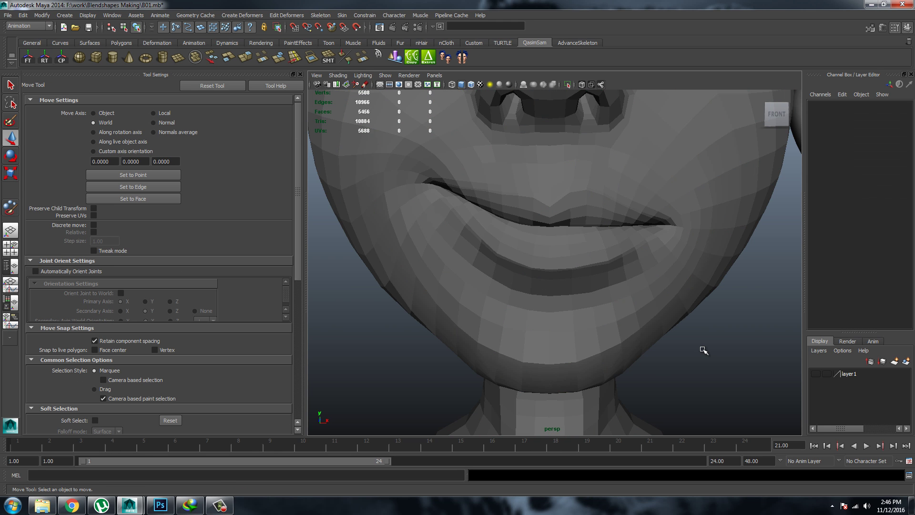
pyautogui.scroll(-5, 690, 318)
pyautogui.moveTo(690, 318)
pyautogui.keyDown('alt'); pyautogui.mouseDown()
pyautogui.moveTo(420, 245)
pyautogui.moveTo(364, 246)
pyautogui.moveTo(467, 262)
pyautogui.moveTo(374, 254)
pyautogui.moveTo(479, 222)
pyautogui.mouseUp(); pyautogui.keyUp('alt')
pyautogui.click(480, 222)
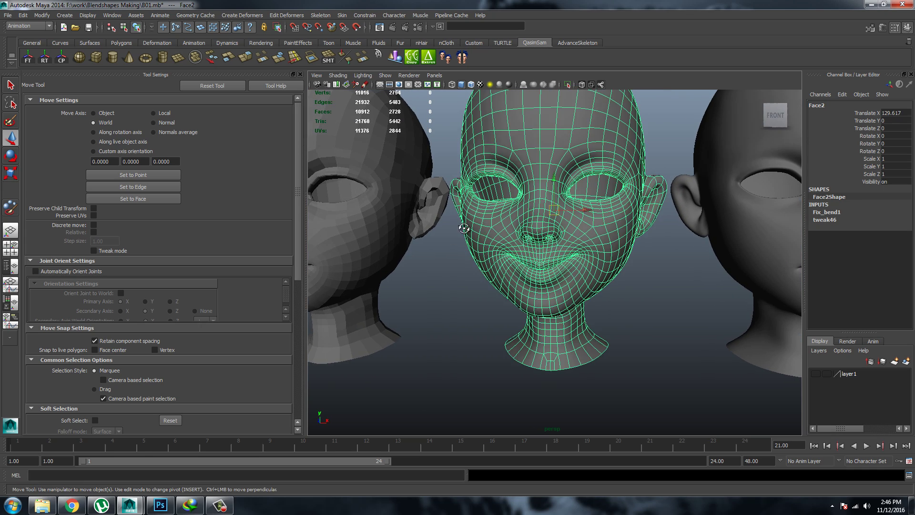
pyautogui.scroll(2, 464, 228)
# - Box-select Face2's left-half vertices in the four-panel view, frame them, and start weight painting
pyautogui.press('space')
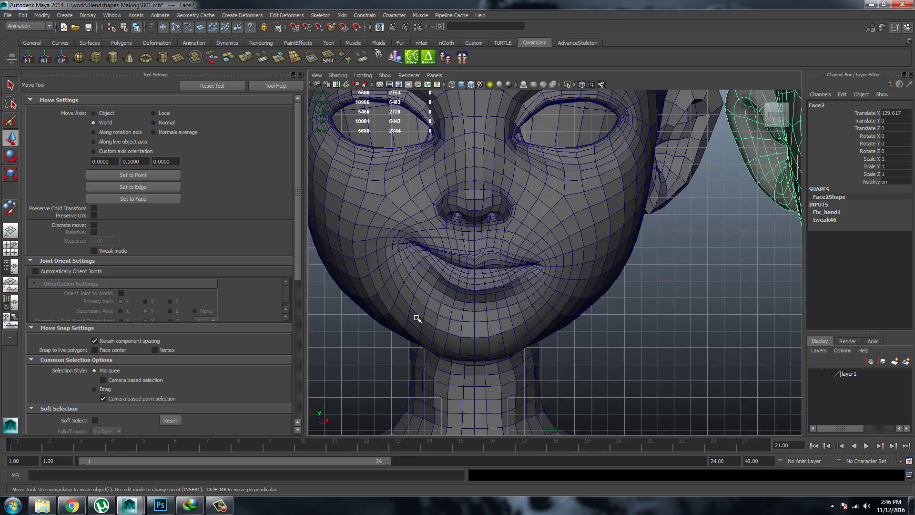
pyautogui.scroll(-3, 504, 286)
pyautogui.moveTo(504, 286); pyautogui.dragTo(465, 288, button='right')
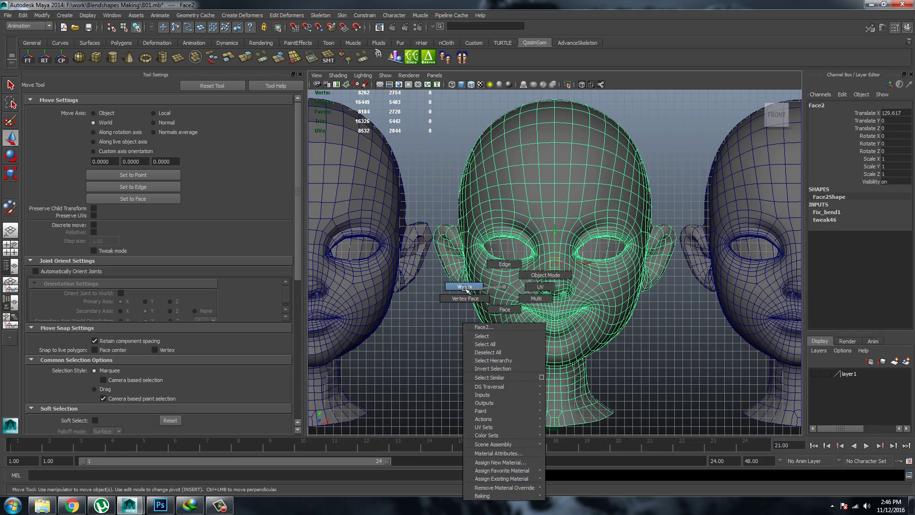
pyautogui.keyDown('alt'); pyautogui.moveTo(465, 288); pyautogui.dragTo(429, 239, button='middle'); pyautogui.keyUp('alt')
pyautogui.moveTo(385, 181); pyautogui.dragTo(532, 436)
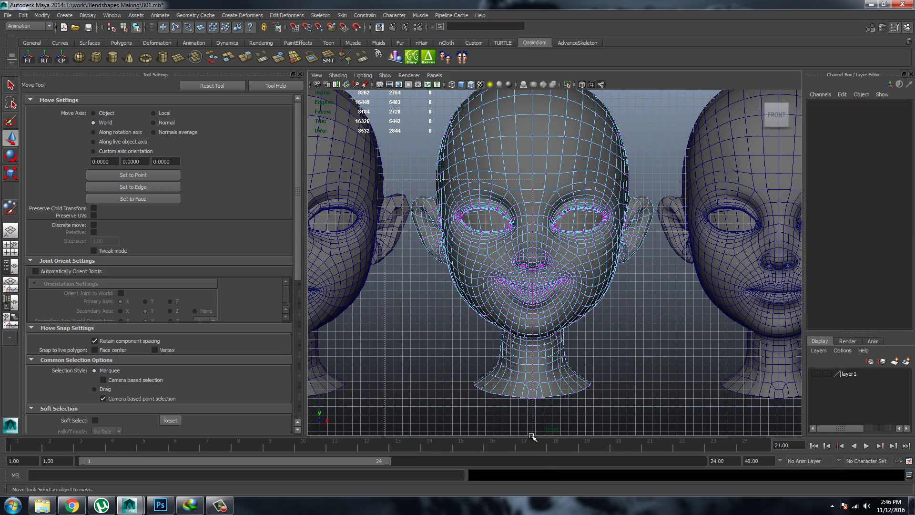
pyautogui.press('f')
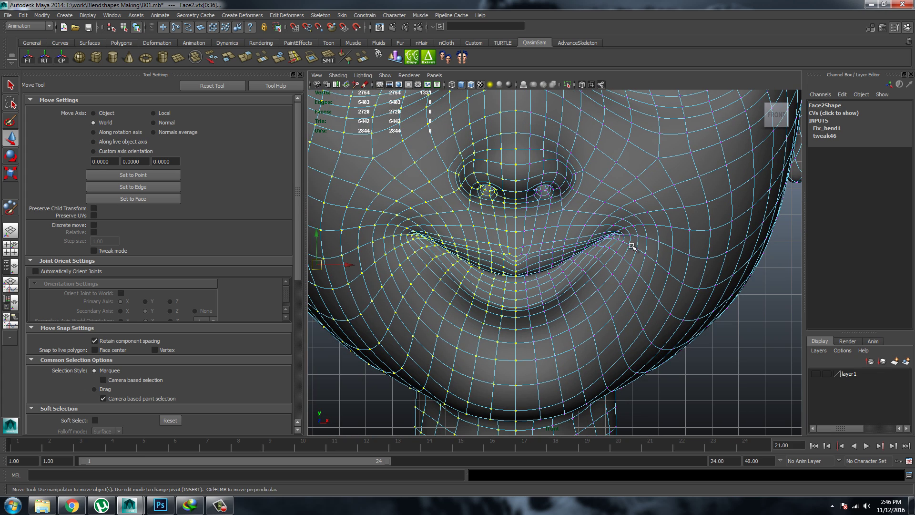
pyautogui.click(10, 208)
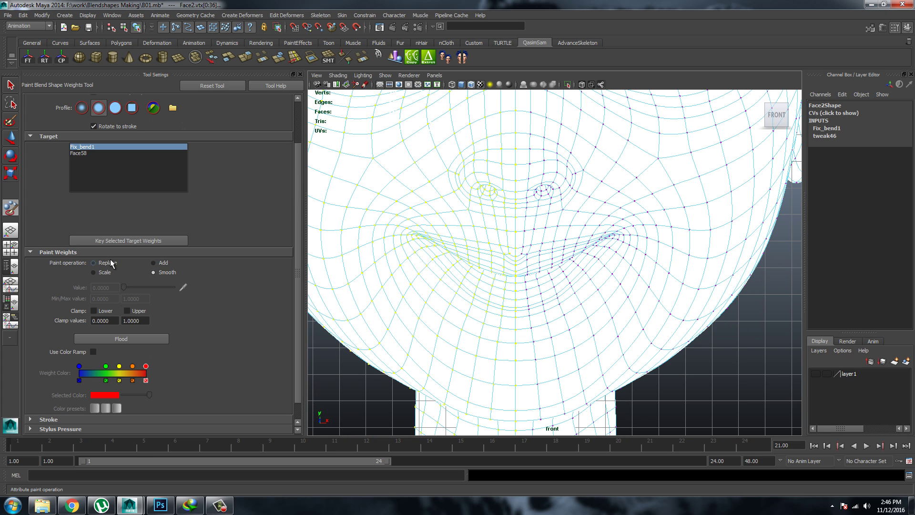
# - Replace-flood Face2's left half to 0, then Smooth-flood the Fix_bend1 weights
pyautogui.click(110, 261)
pyautogui.click(121, 338)
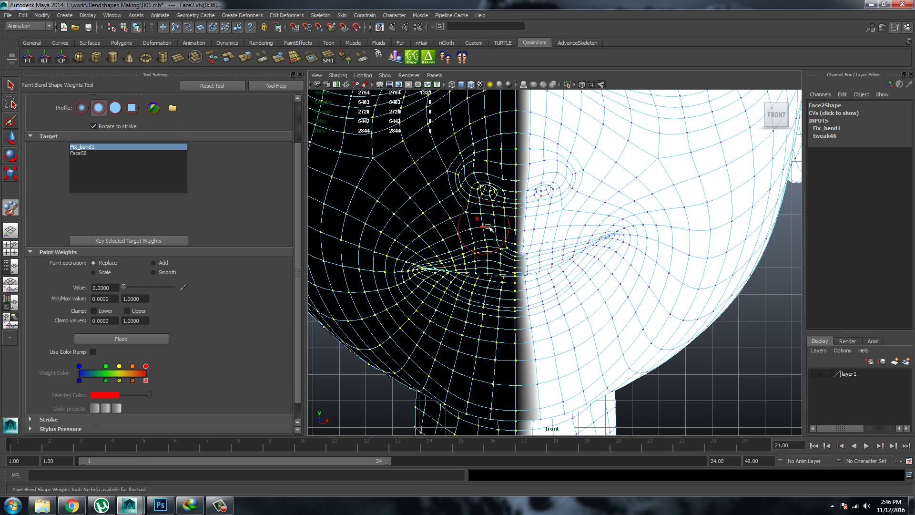
pyautogui.press('w')
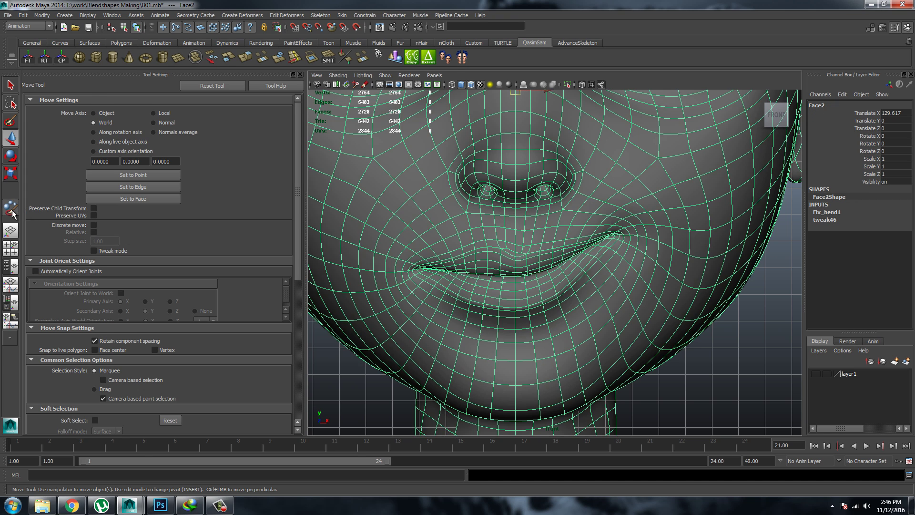
pyautogui.click(11, 210)
pyautogui.click(153, 272)
pyautogui.click(141, 339)
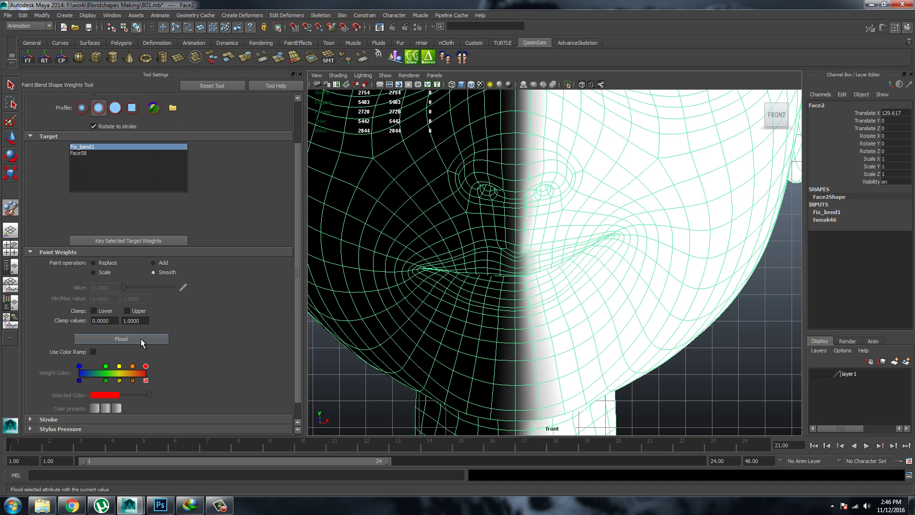
# - Frame the face in the front view and maximize the perspective panel
pyautogui.scroll(-1, 190, 305)
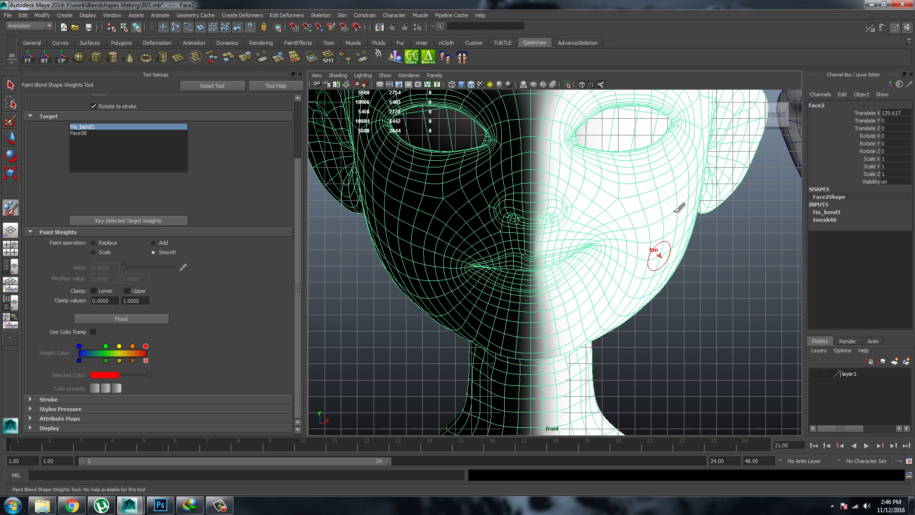
pyautogui.press('space')
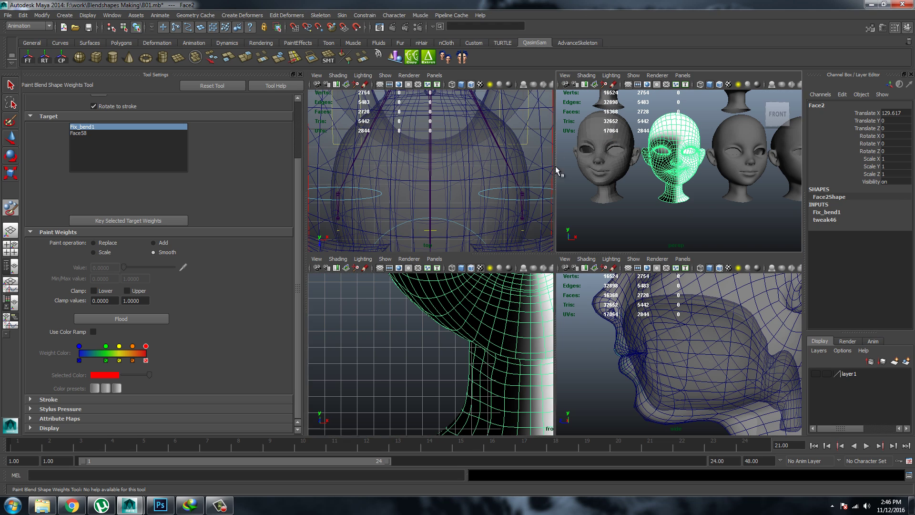
pyautogui.press('f')
pyautogui.press('space')
pyautogui.press('space')
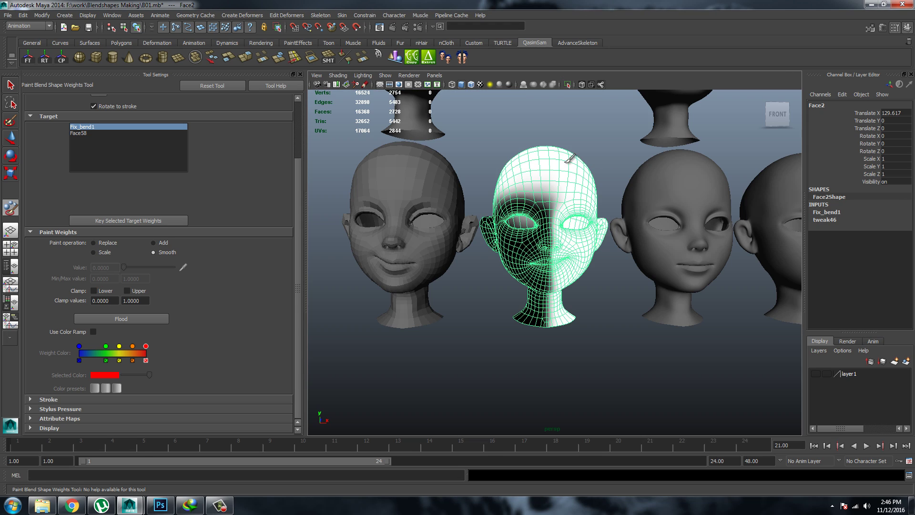
pyautogui.press('q')
pyautogui.click(533, 135)
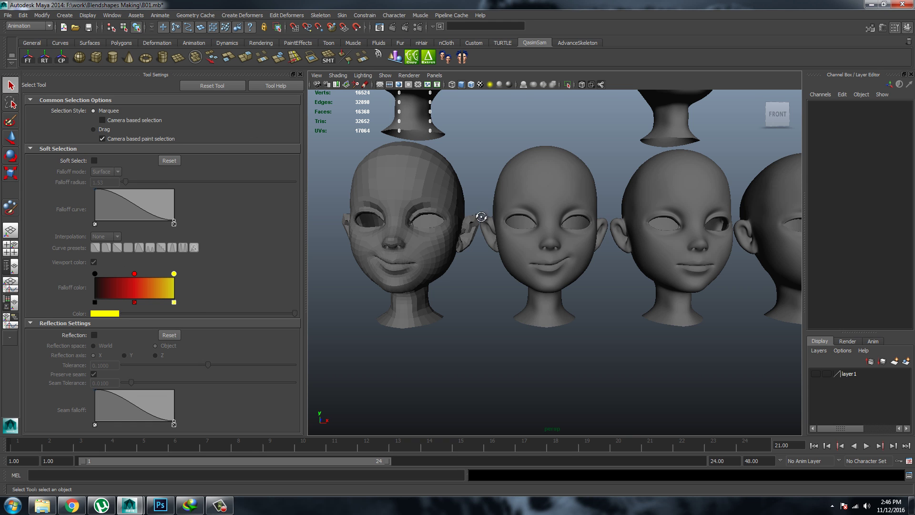
pyautogui.keyDown('alt'); pyautogui.moveTo(476, 210); pyautogui.dragTo(446, 260); pyautogui.keyUp('alt')
pyautogui.click(446, 260)
pyautogui.press('3')
pyautogui.click(522, 326)
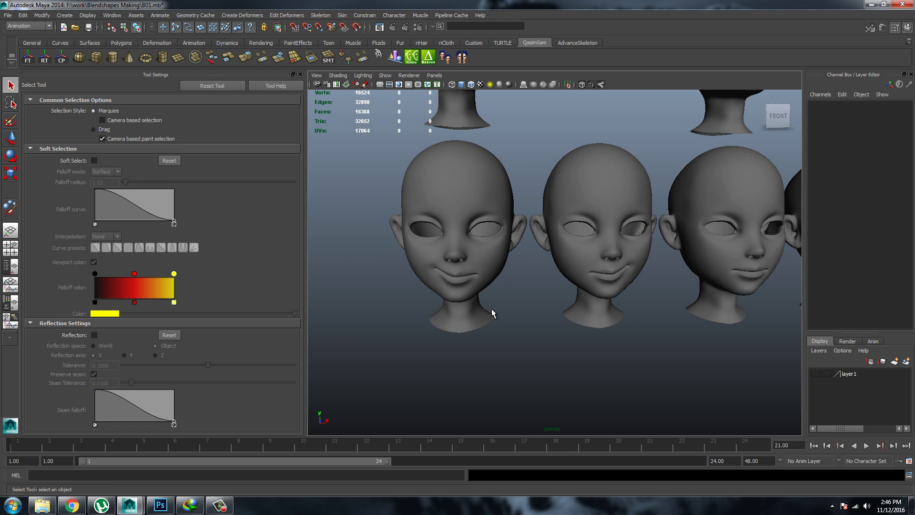
pyautogui.moveTo(492, 313)
pyautogui.keyDown('alt'); pyautogui.mouseDown()
pyautogui.moveTo(535, 276)
pyautogui.moveTo(519, 258)
pyautogui.moveTo(575, 273)
pyautogui.moveTo(513, 260)
pyautogui.moveTo(515, 285)
pyautogui.mouseUp(); pyautogui.keyUp('alt')
pyautogui.click(513, 285)
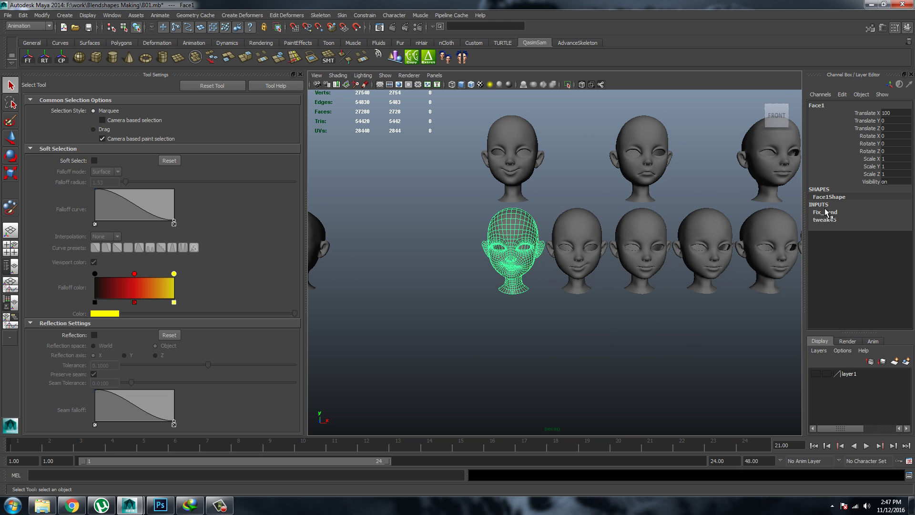
pyautogui.click(545, 329)
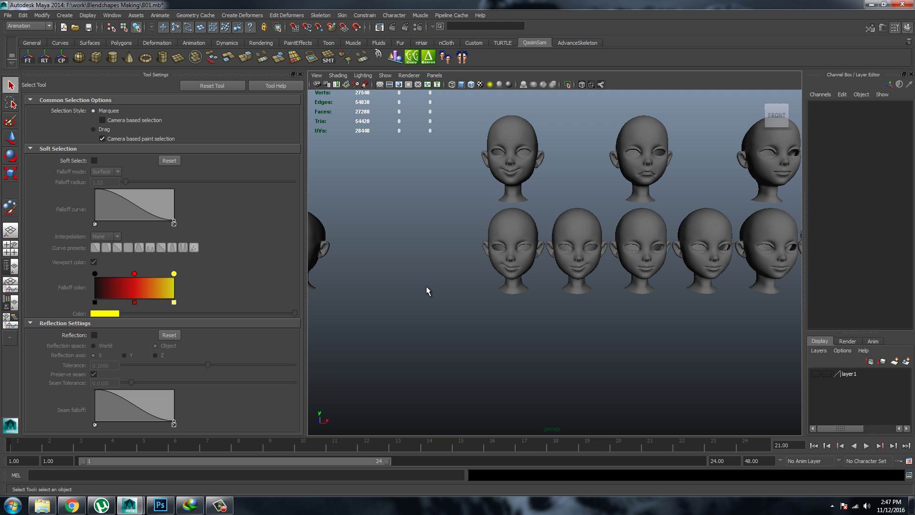
pyautogui.scroll(2, 558, 347)
pyautogui.scroll(2, 519, 339)
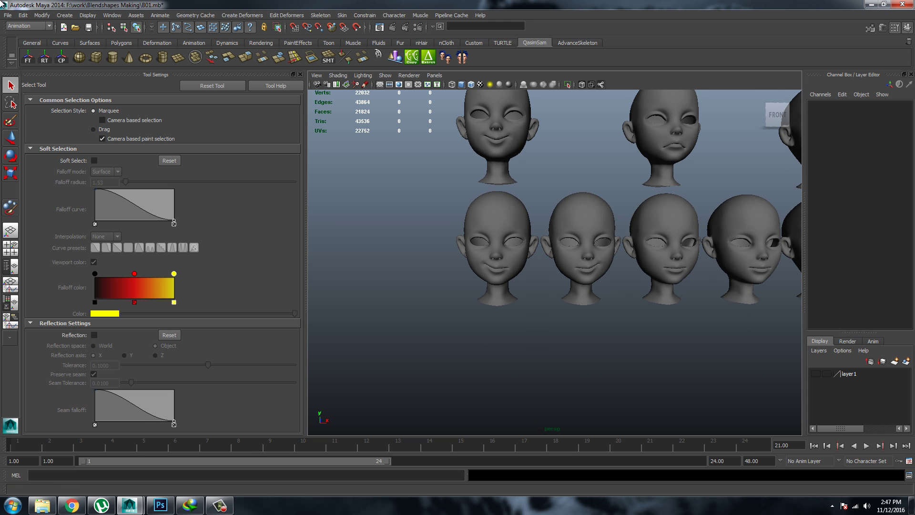
# - Save the scene as B02.mb, editing the existing B01.mb file name
pyautogui.click(8, 16)
pyautogui.click(28, 59)
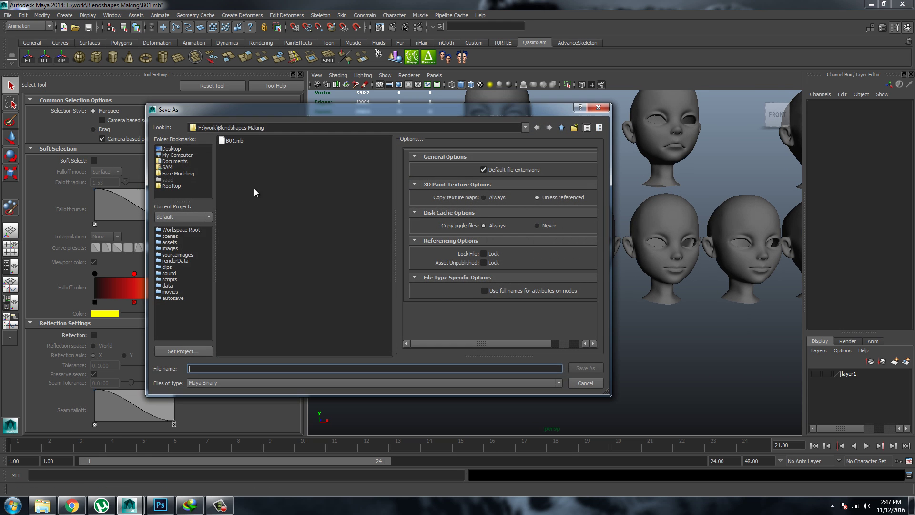
pyautogui.click(233, 143)
pyautogui.click(195, 366)
pyautogui.press('BackSpace')
pyautogui.write('2')
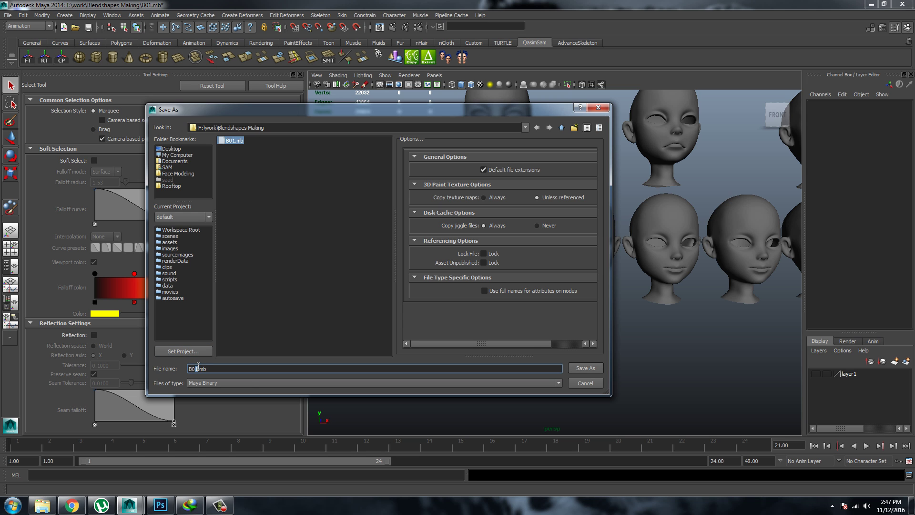
pyautogui.click(586, 368)
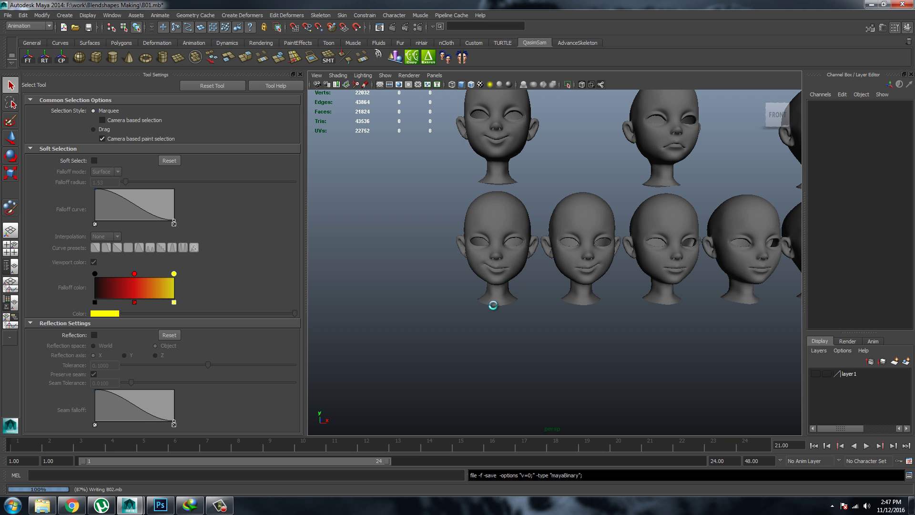
pyautogui.scroll(3, 486, 292)
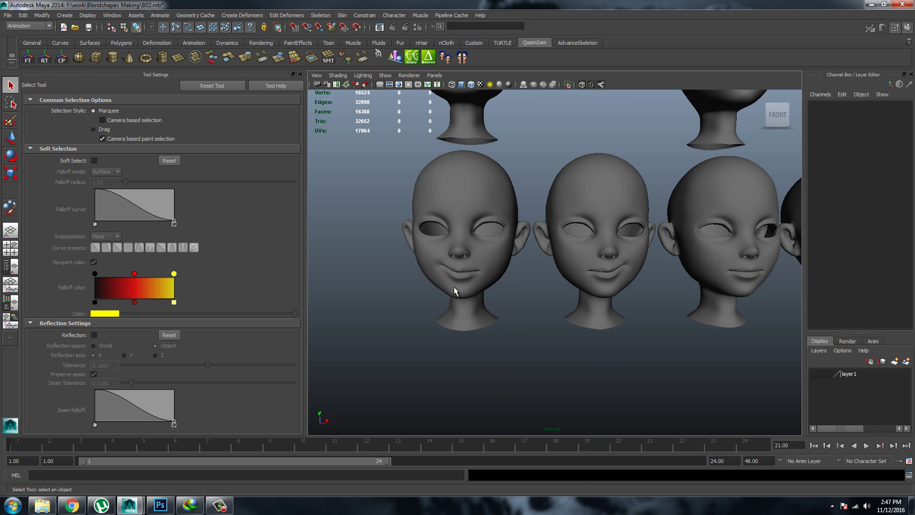
# - Delete construction history on the two painted heads
pyautogui.moveTo(450, 287); pyautogui.dragTo(612, 358)
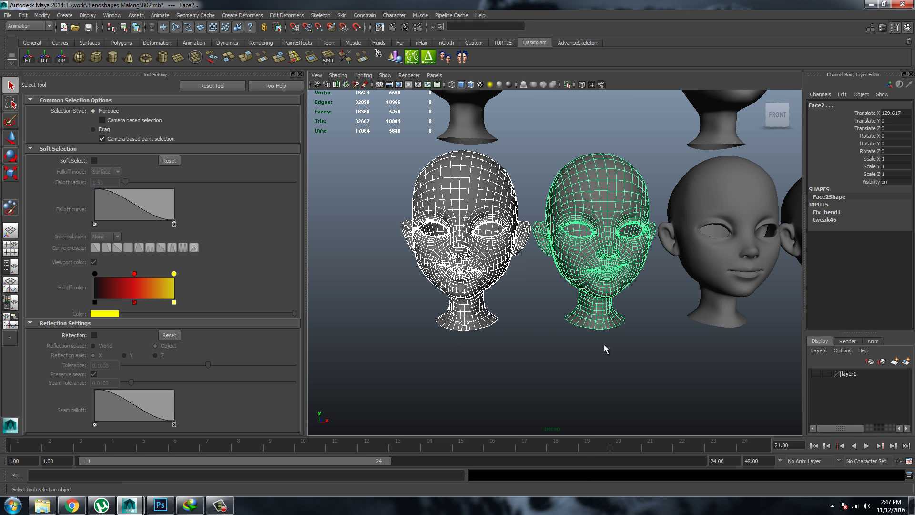
pyautogui.hotkey('alt', 'shift', 'd')
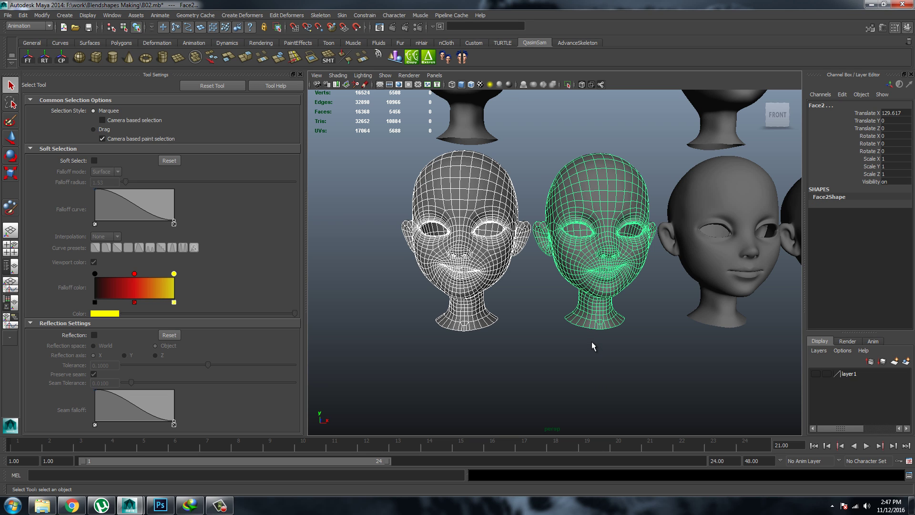
pyautogui.click(590, 370)
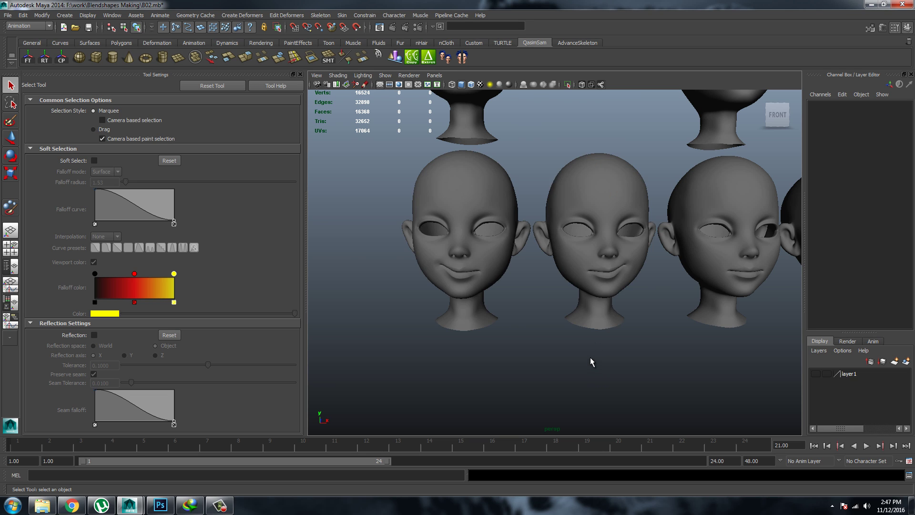
pyautogui.scroll(-3, 593, 367)
# - Check the three top target heads, then select Face1 and make its name editable
pyautogui.click(514, 170)
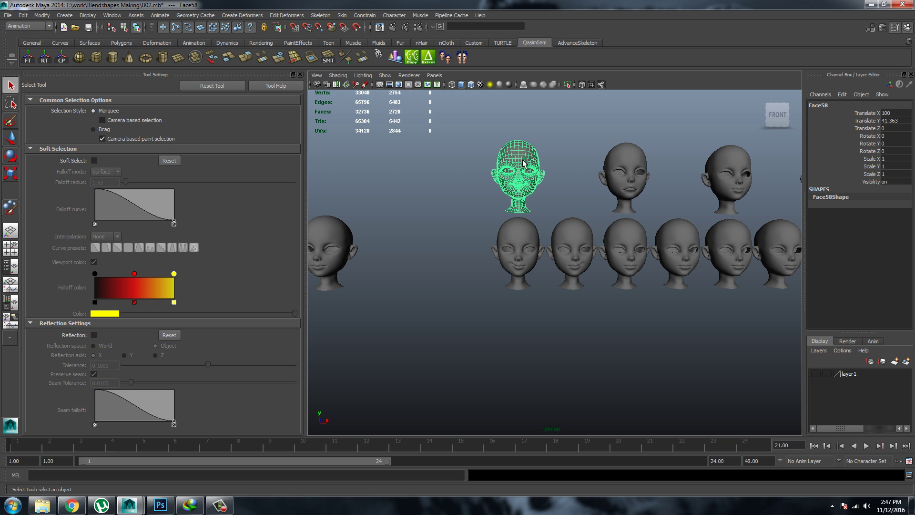
pyautogui.moveTo(440, 127); pyautogui.dragTo(791, 198)
pyautogui.click(523, 353)
pyautogui.scroll(2, 493, 302)
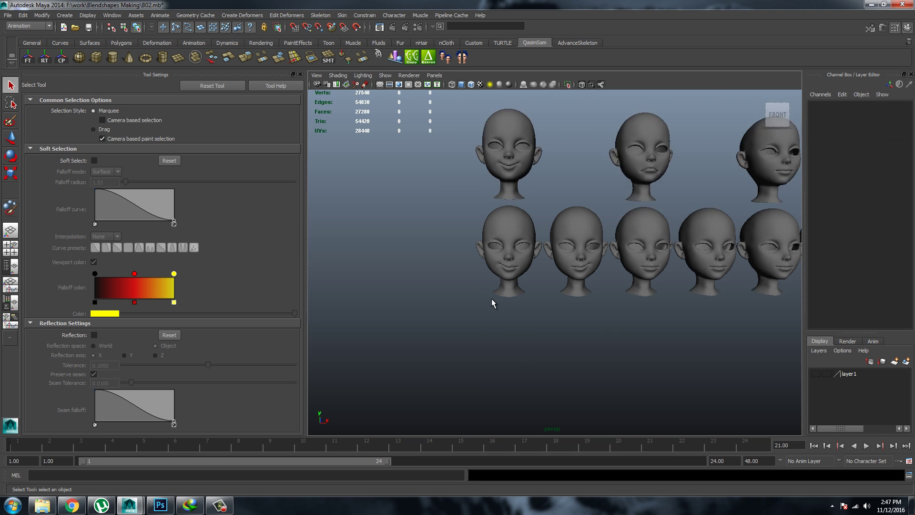
pyautogui.scroll(5, 582, 302)
pyautogui.scroll(-8, 429, 295)
pyautogui.scroll(2, 394, 273)
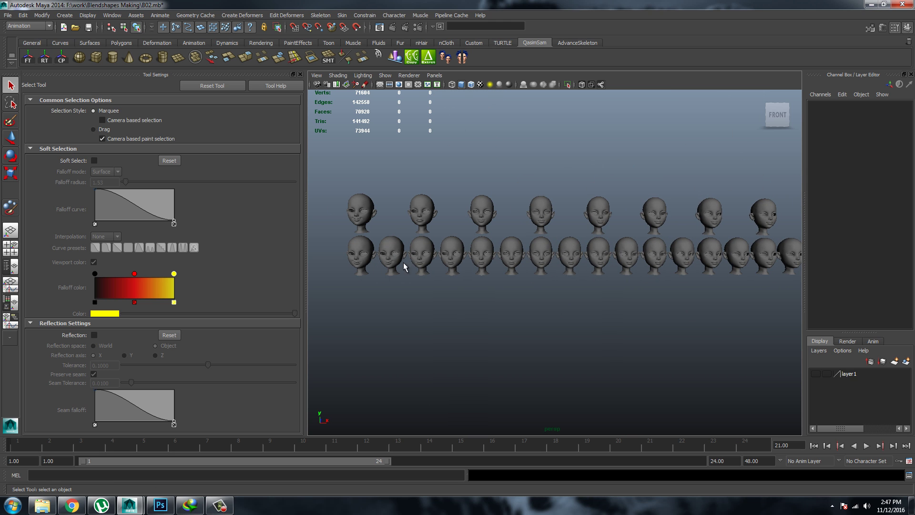
pyautogui.scroll(2, 342, 241)
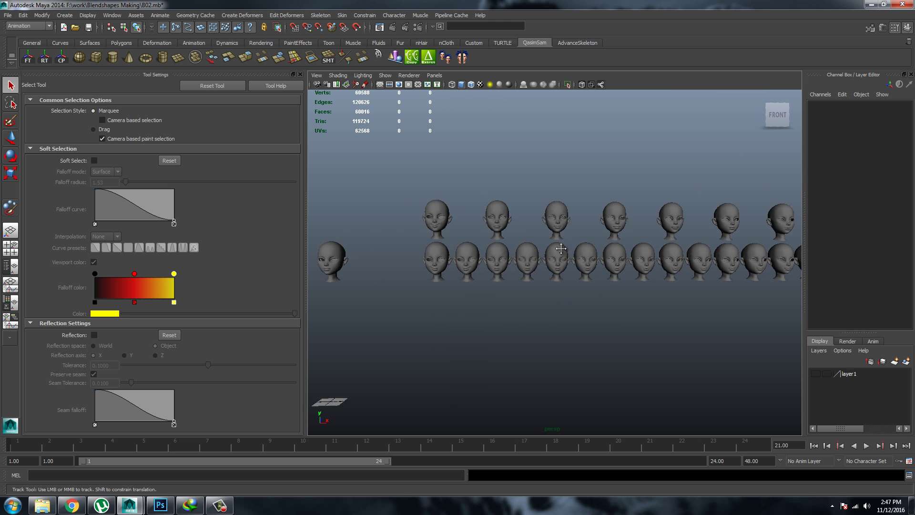
pyautogui.scroll(2, 556, 256)
pyautogui.scroll(2, 572, 296)
pyautogui.scroll(3, 482, 258)
pyautogui.click(482, 259)
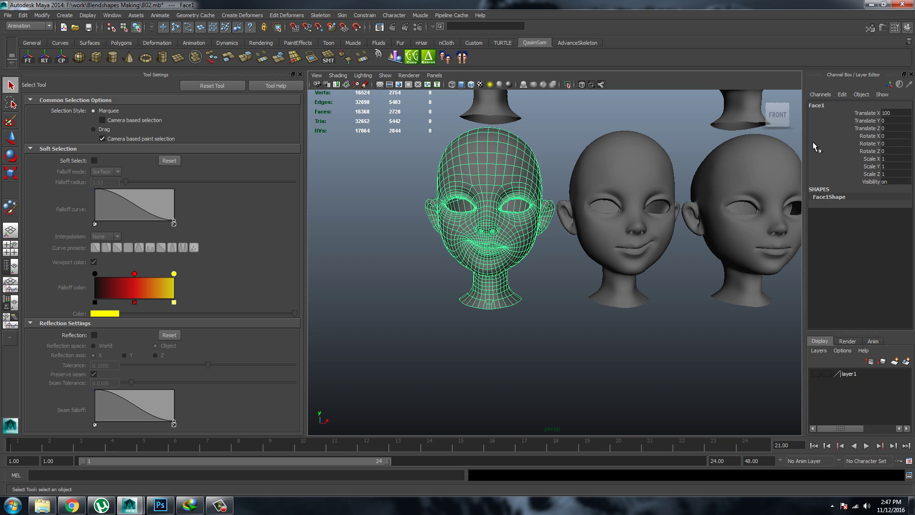
pyautogui.click(824, 108)
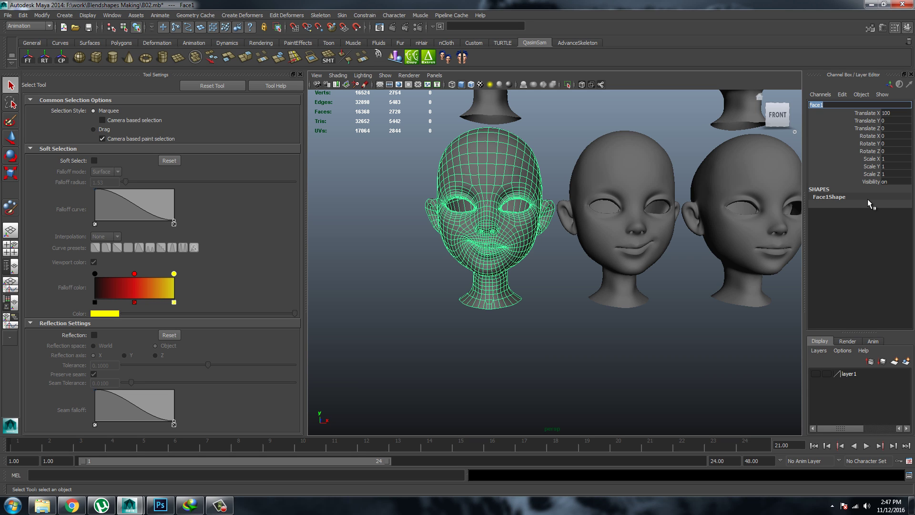
# - Rename Face1 to R_lip_corner_up and reselect it
pyautogui.write('R li')
pyautogui.write('p co')
pyautogui.write('rner up')
pyautogui.press('Return')
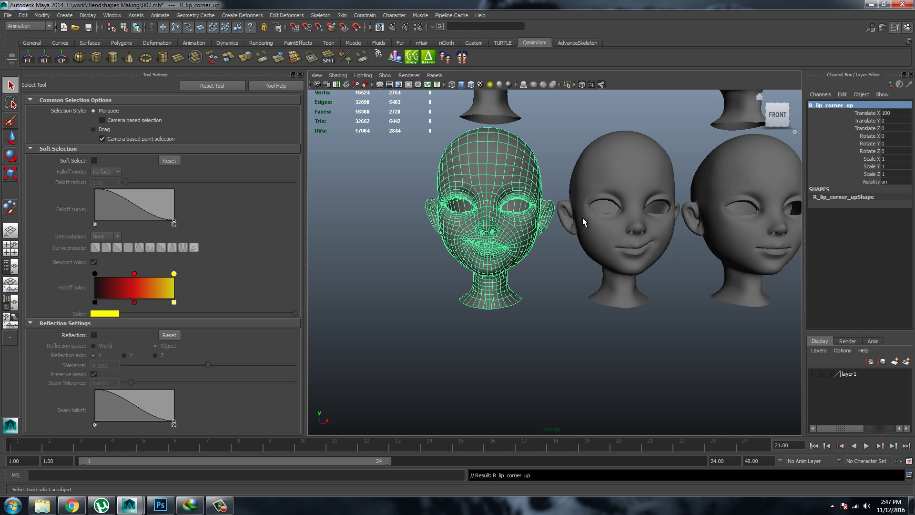
pyautogui.keyDown('alt'); pyautogui.moveTo(583, 218); pyautogui.dragTo(543, 305, button='middle'); pyautogui.keyUp('alt')
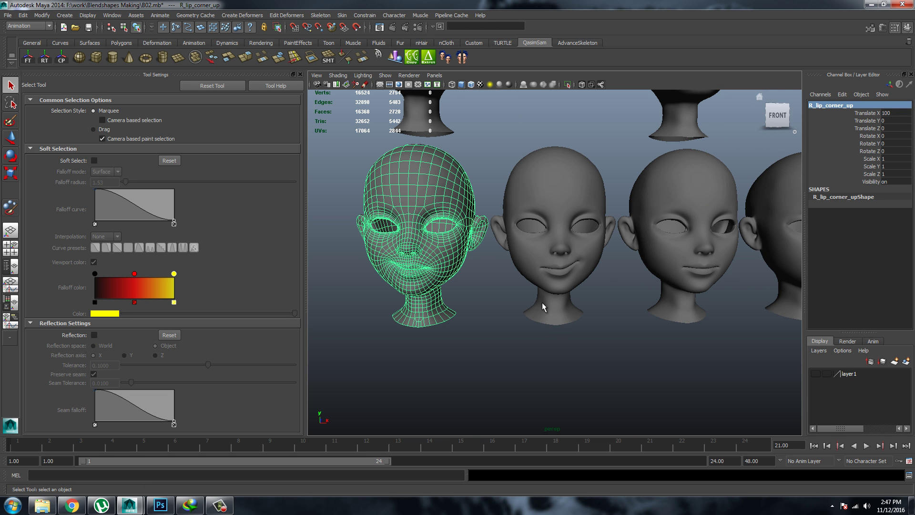
pyautogui.click(491, 334)
pyautogui.click(420, 250)
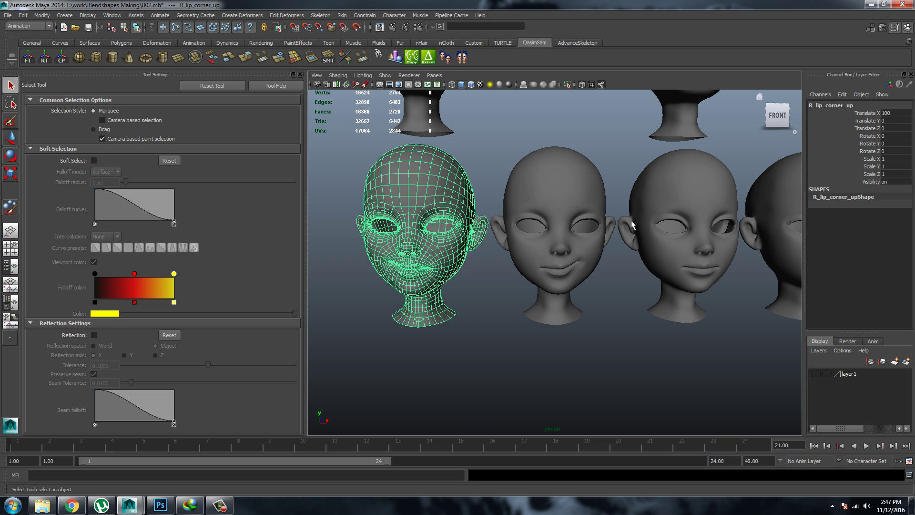
pyautogui.press('Right')
pyautogui.press('Right')
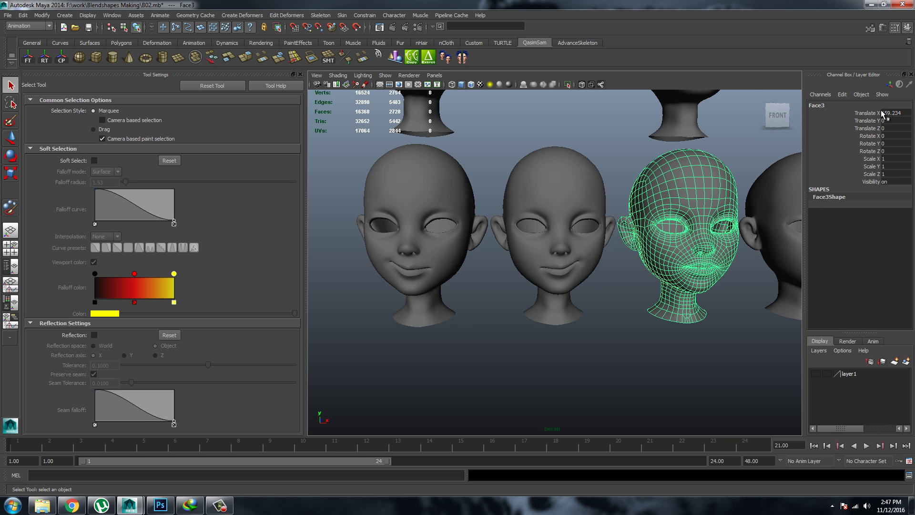
pyautogui.click(428, 238)
# - Try Translate X 0 on R_lip_corner_up, then undo it back to 100
pyautogui.click(895, 114)
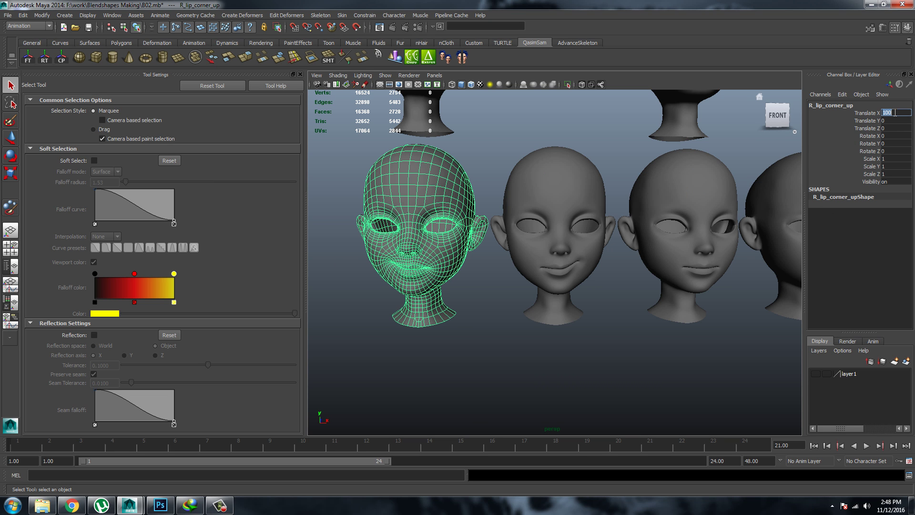
pyautogui.write('0')
pyautogui.press('Return')
pyautogui.press('f')
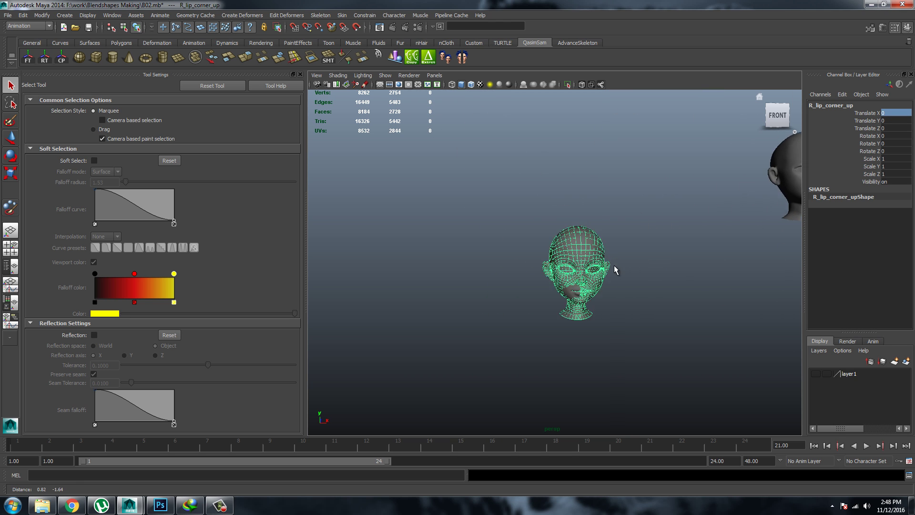
pyautogui.scroll(3, 613, 265)
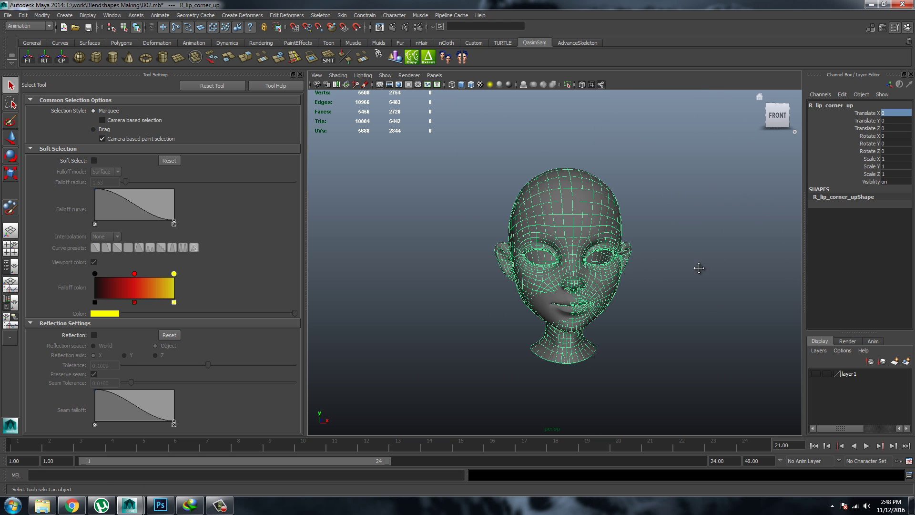
pyautogui.hotkey('ctrl', 'z')
pyautogui.scroll(-5, 754, 281)
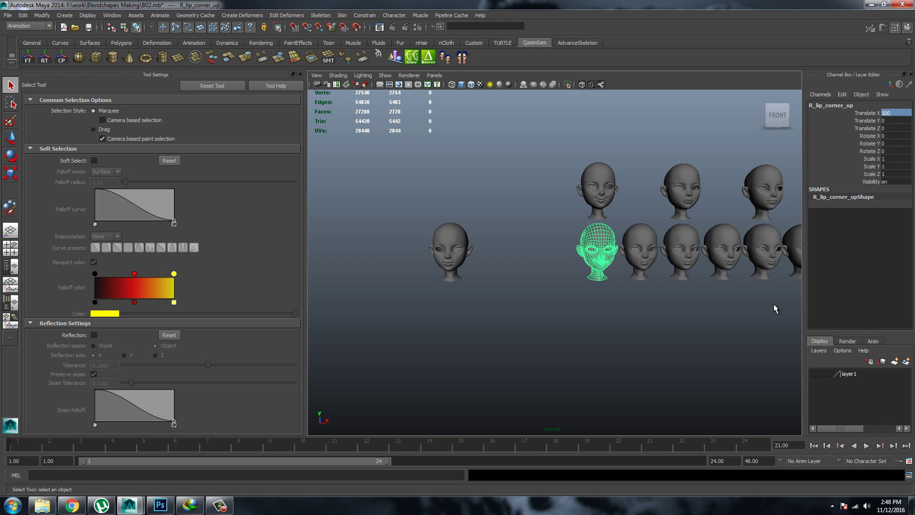
# - Rename Face2 to L_lip_corner_up
pyautogui.scroll(3, 542, 321)
pyautogui.click(596, 360)
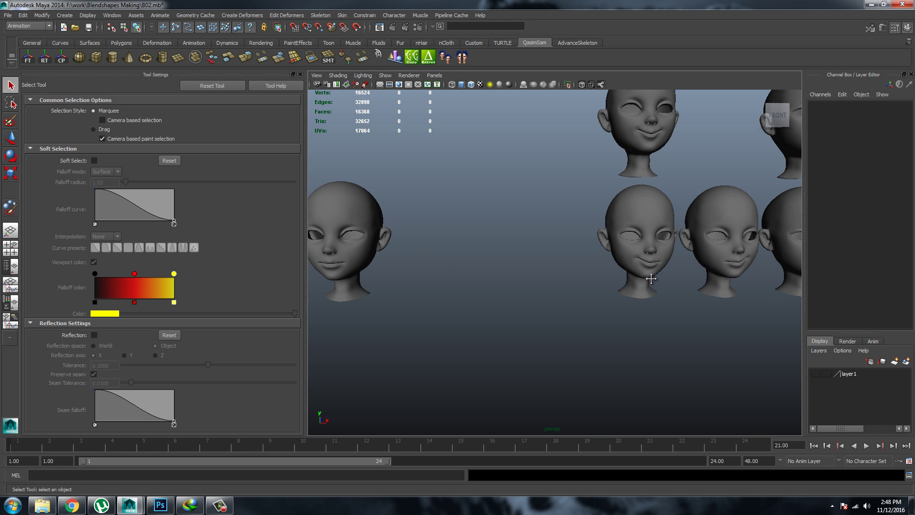
pyautogui.scroll(4, 650, 327)
pyautogui.click(584, 200)
pyautogui.doubleClick(821, 105)
pyautogui.write('R lip corner up')
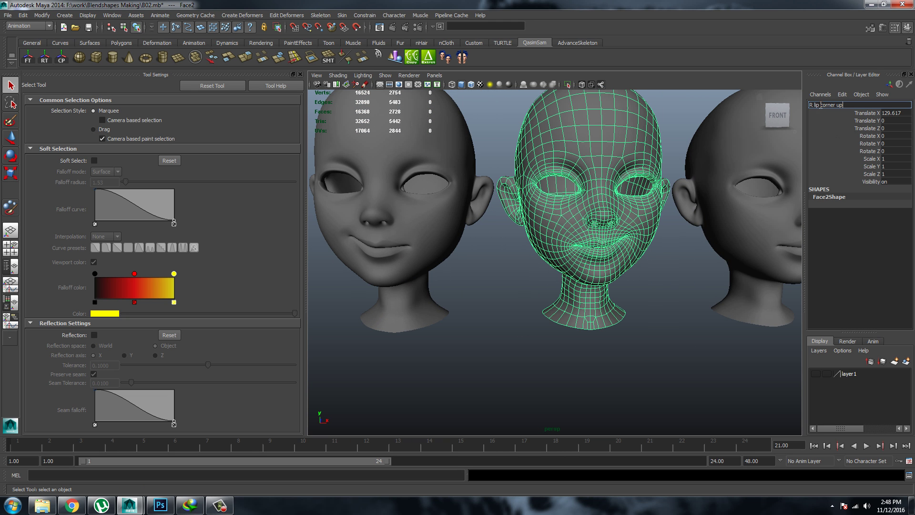
pyautogui.write('L')
pyautogui.press('Return')
# - Create Fix_bend blend shapes on Face3 and Face4 targeting the Face59 head
pyautogui.scroll(-3, 665, 158)
pyautogui.click(621, 337)
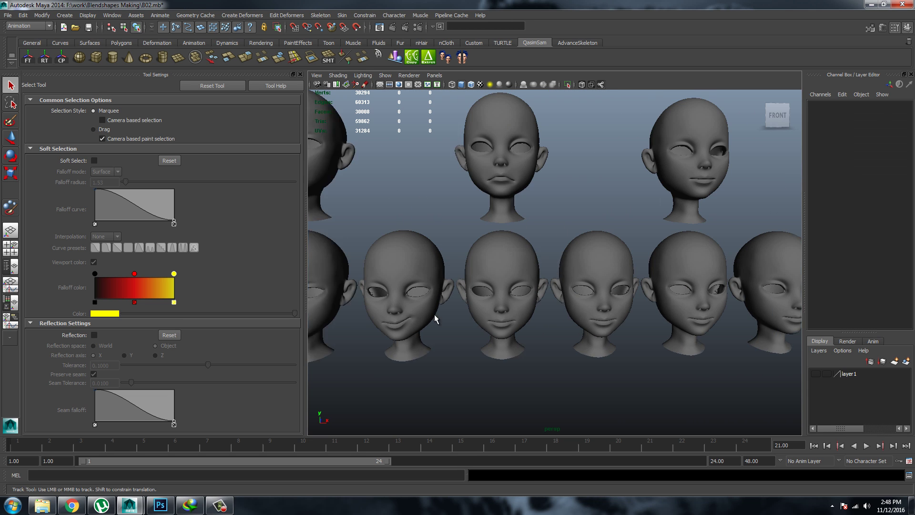
pyautogui.moveTo(435, 317)
pyautogui.keyDown('alt'); pyautogui.mouseDown(button='middle')
pyautogui.moveTo(460, 216)
pyautogui.moveTo(558, 188)
pyautogui.mouseUp(button='middle'); pyautogui.keyUp('alt')
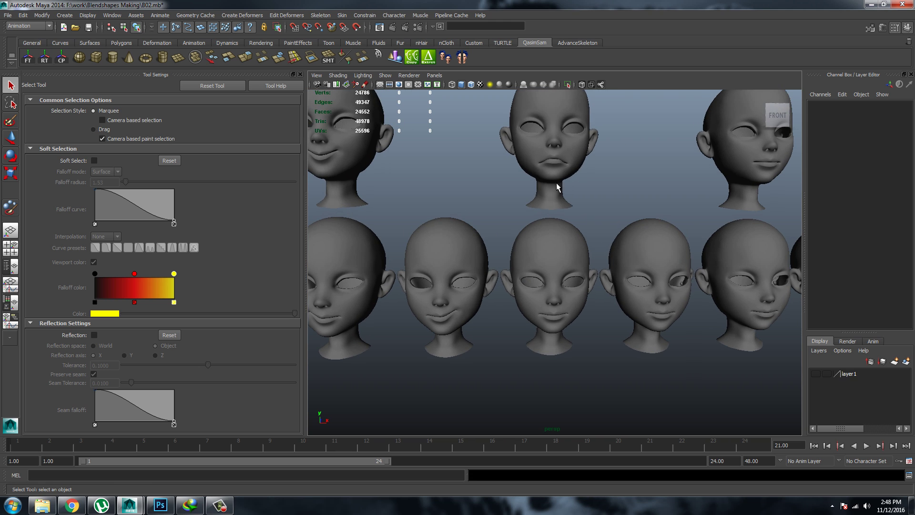
pyautogui.click(568, 158)
pyautogui.scroll(3, 491, 194)
pyautogui.keyDown('shift'); pyautogui.click(510, 248); pyautogui.keyUp('shift')
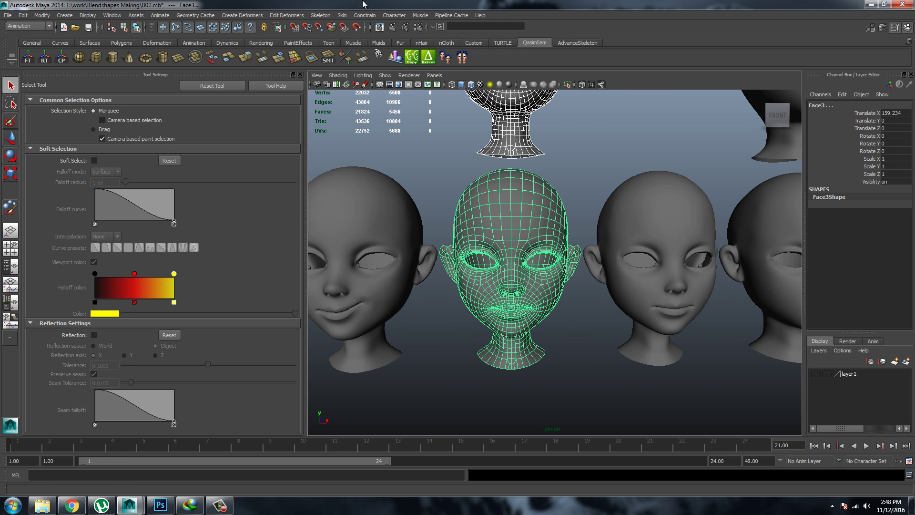
pyautogui.click(240, 15)
pyautogui.keyDown('shift'); pyautogui.click(524, 214); pyautogui.keyUp('shift')
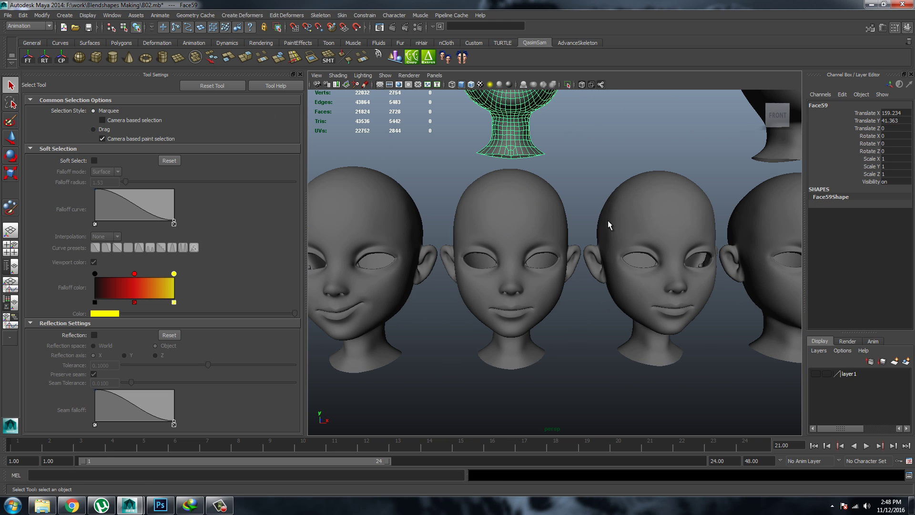
pyautogui.keyDown('shift'); pyautogui.click(666, 223); pyautogui.keyUp('shift')
# - Set Face3's Fix_bend Face59 weight to 0
pyautogui.click(518, 227)
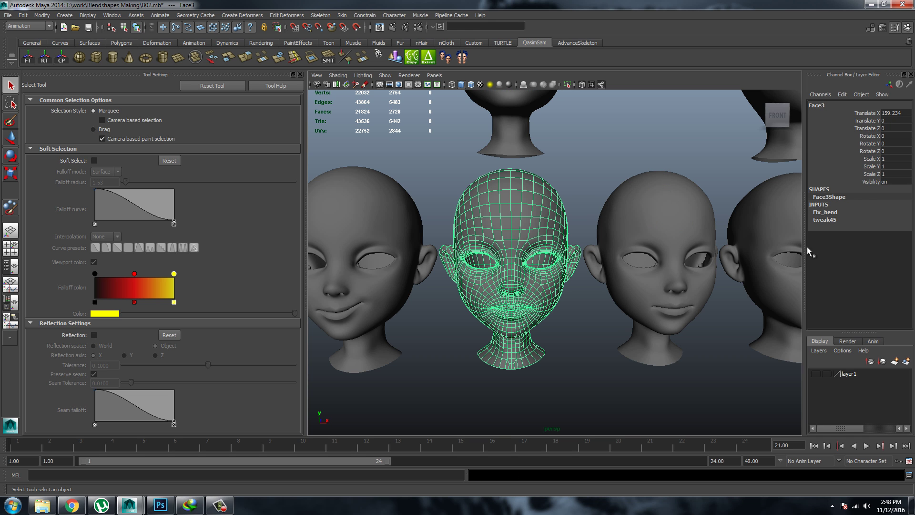
pyautogui.click(830, 212)
pyautogui.click(872, 227)
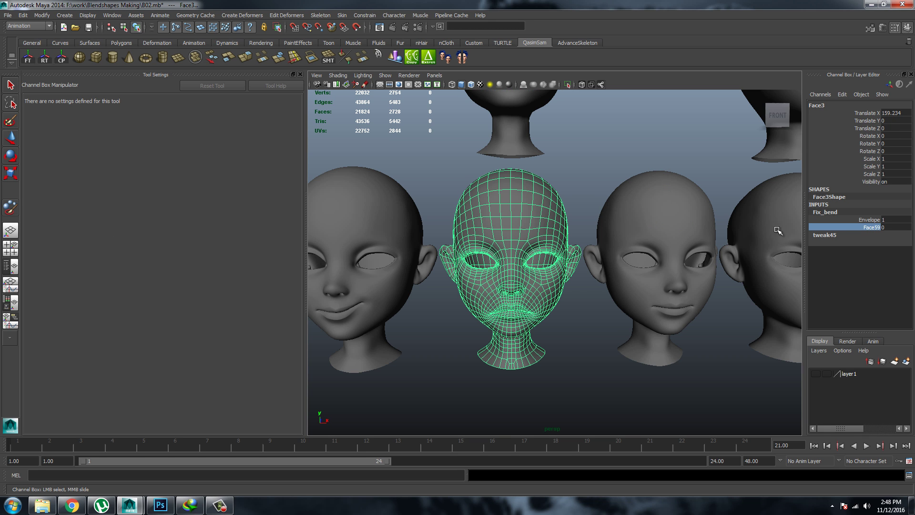
pyautogui.write('0')
pyautogui.press('Return')
pyautogui.click(715, 211)
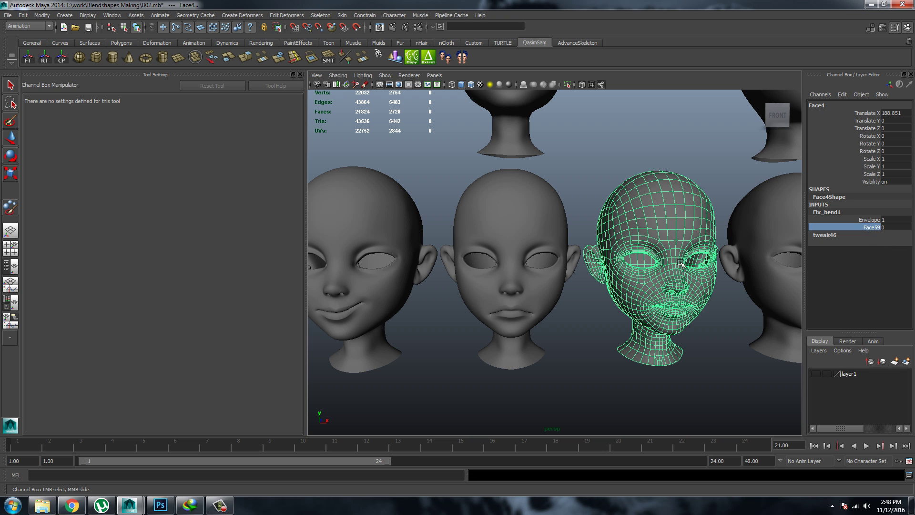
pyautogui.click(585, 209)
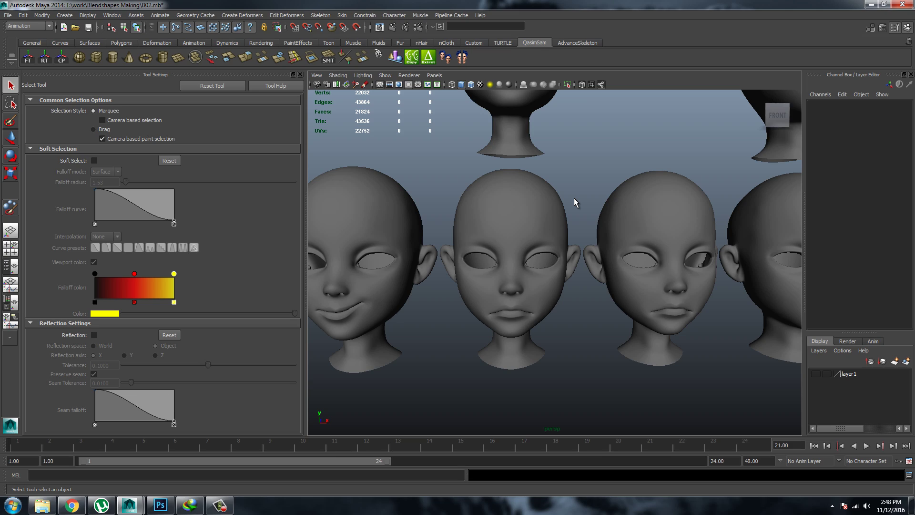
# - Select the vertices on the right half of Face3 in the front view
pyautogui.click(515, 256)
pyautogui.press('space')
pyautogui.press('space')
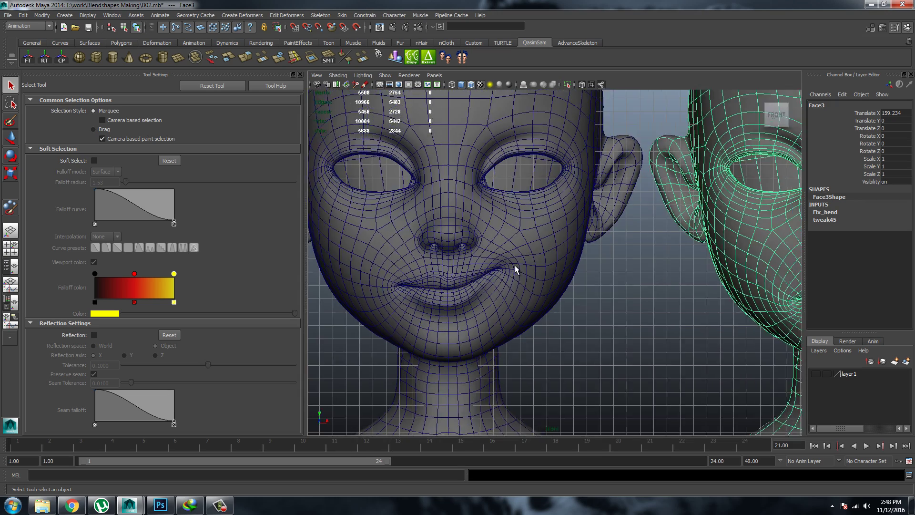
pyautogui.press('f')
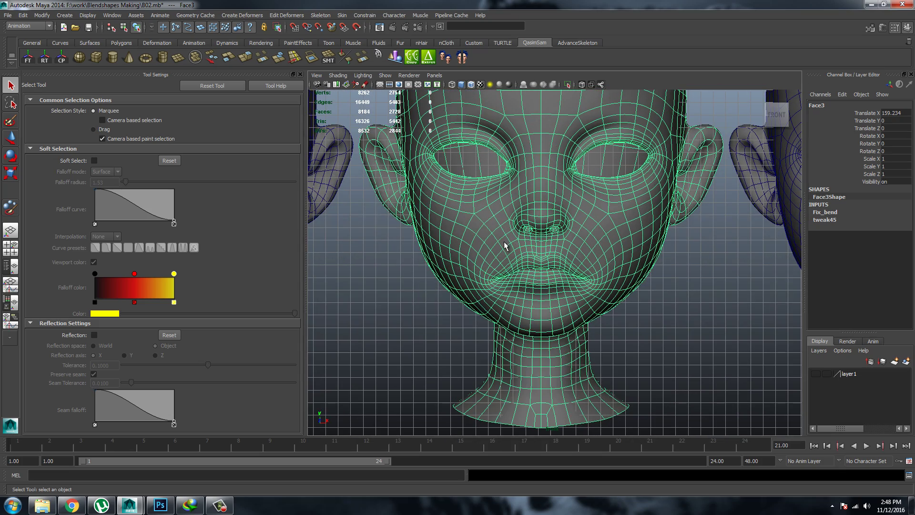
pyautogui.press('F8')
pyautogui.moveTo(658, 152); pyautogui.dragTo(538, 369)
pyautogui.scroll(3, 565, 322)
pyautogui.scroll(-3, 565, 322)
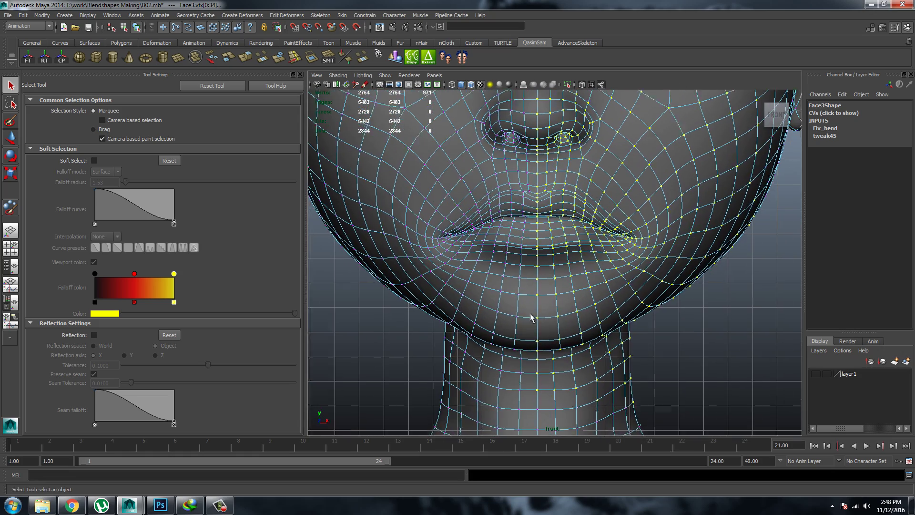
# - Flood the selected half's blend shape weights to 0 using Replace
pyautogui.press('y')
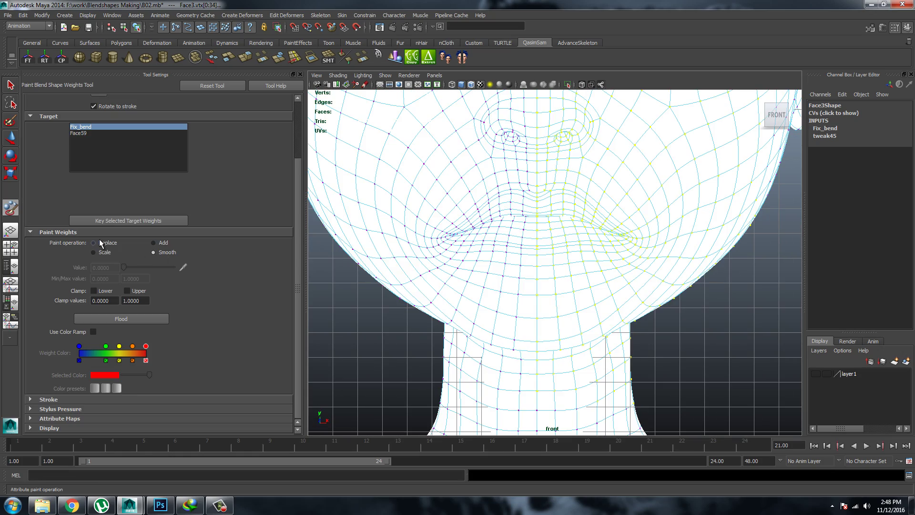
pyautogui.click(97, 242)
pyautogui.click(121, 318)
pyautogui.scroll(-2, 622, 263)
pyautogui.scroll(-2, 622, 264)
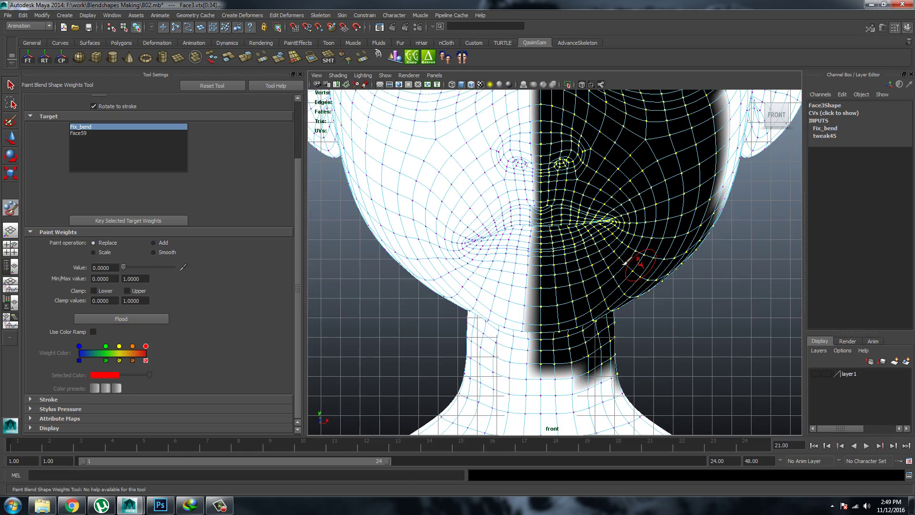
pyautogui.press('w')
pyautogui.scroll(4, 620, 260)
# - Smooth-flood Face3's weights to soften the blend down the face centre
pyautogui.press('F8')
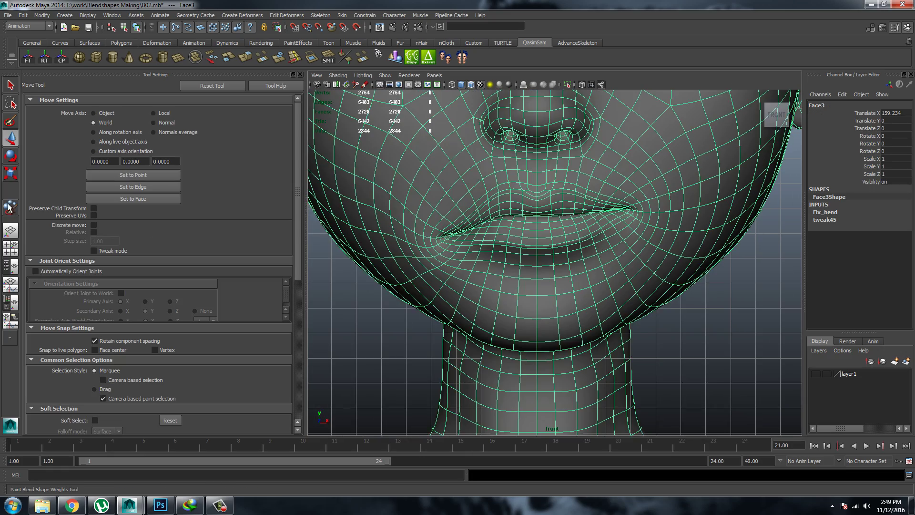
pyautogui.click(11, 208)
pyautogui.click(168, 250)
pyautogui.click(122, 320)
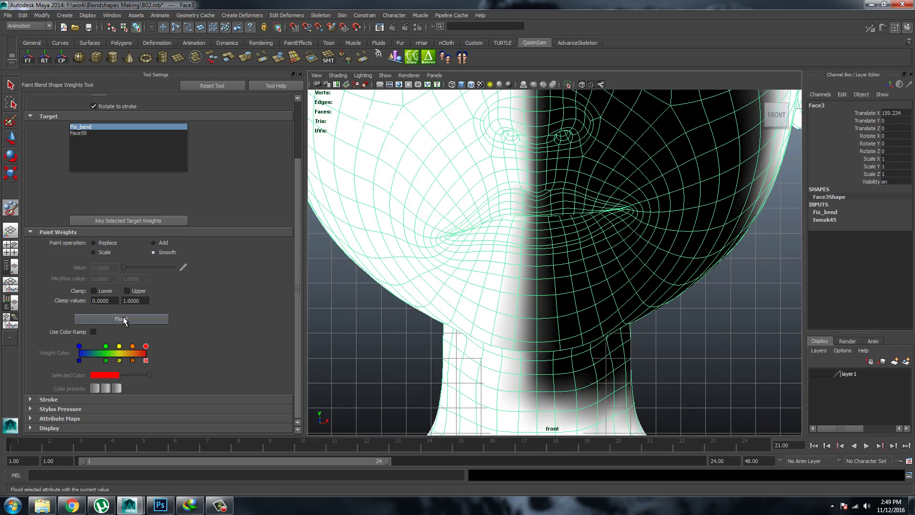
pyautogui.press('w')
pyautogui.scroll(-2, 599, 332)
# - Select the vertices on the left half of Face4
pyautogui.click(637, 290)
pyautogui.scroll(-2, 637, 290)
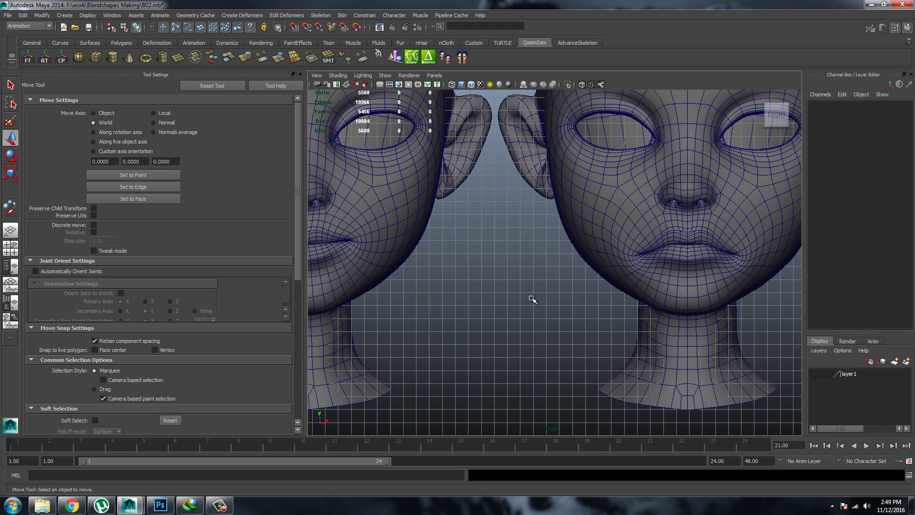
pyautogui.scroll(3, 644, 334)
pyautogui.click(645, 343)
pyautogui.scroll(3, 646, 344)
pyautogui.press('F9')
pyautogui.moveTo(351, 153); pyautogui.dragTo(596, 435)
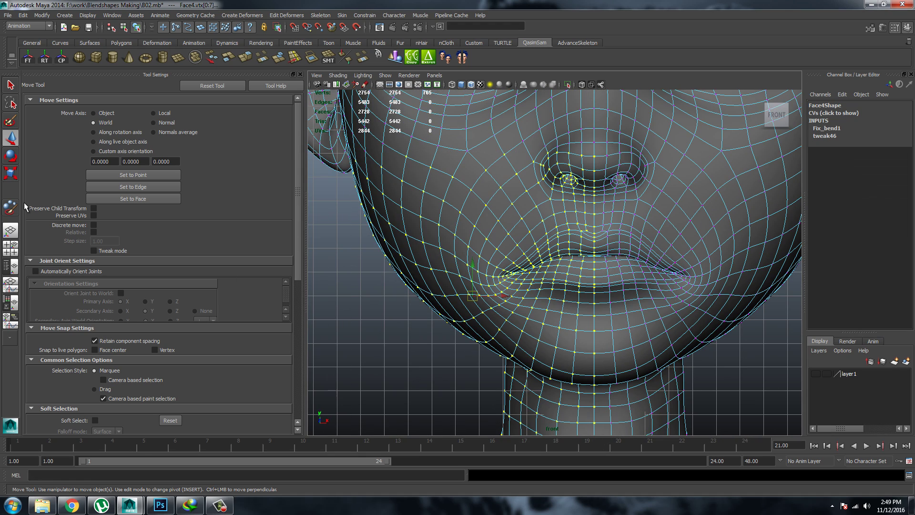
# - Flood Face4's selected left-half blend shape weights to 0 using Replace
pyautogui.click(11, 209)
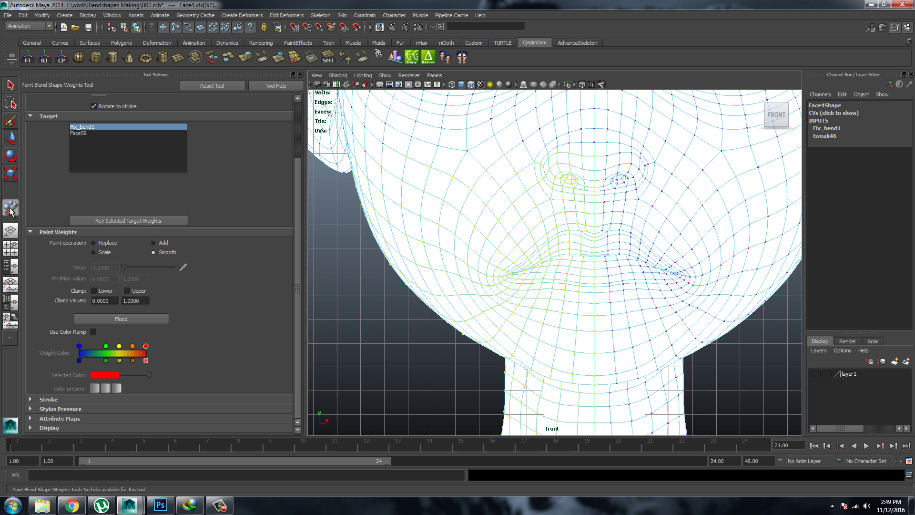
pyautogui.click(93, 242)
pyautogui.click(122, 314)
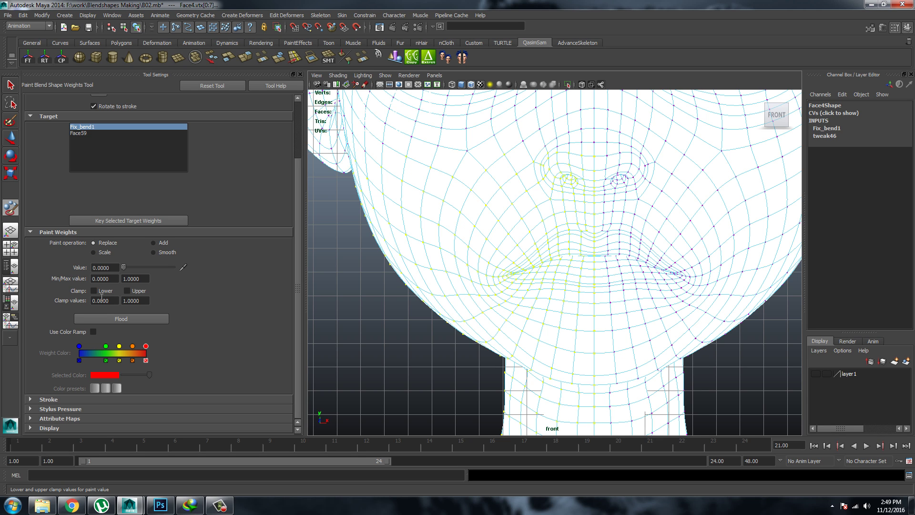
pyautogui.click(121, 317)
pyautogui.press('w')
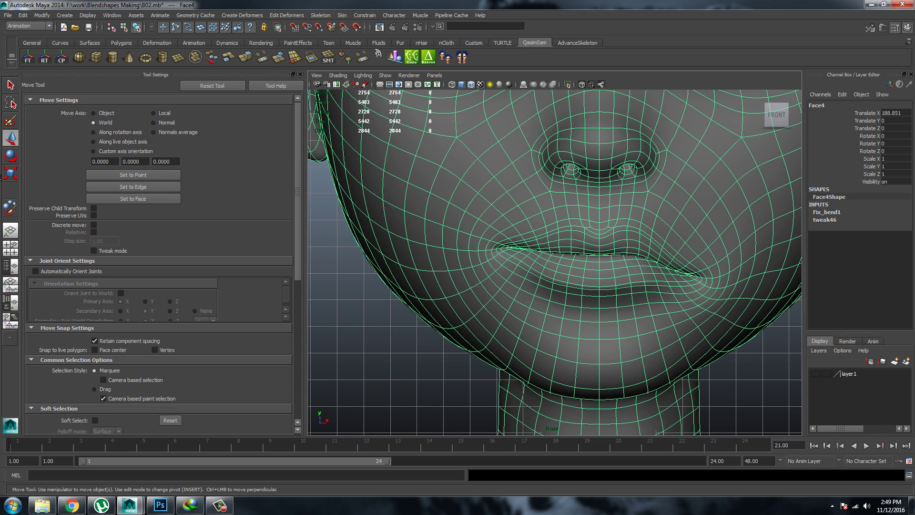
# - Review Face4's painted weights, then deselect it in a maximised perspective view
pyautogui.click(10, 208)
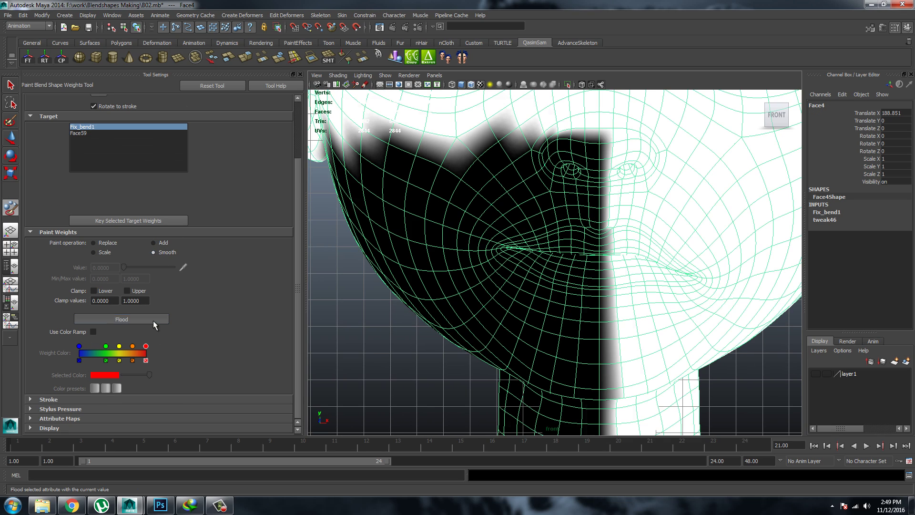
pyautogui.scroll(-2, 443, 381)
pyautogui.scroll(-1, 429, 379)
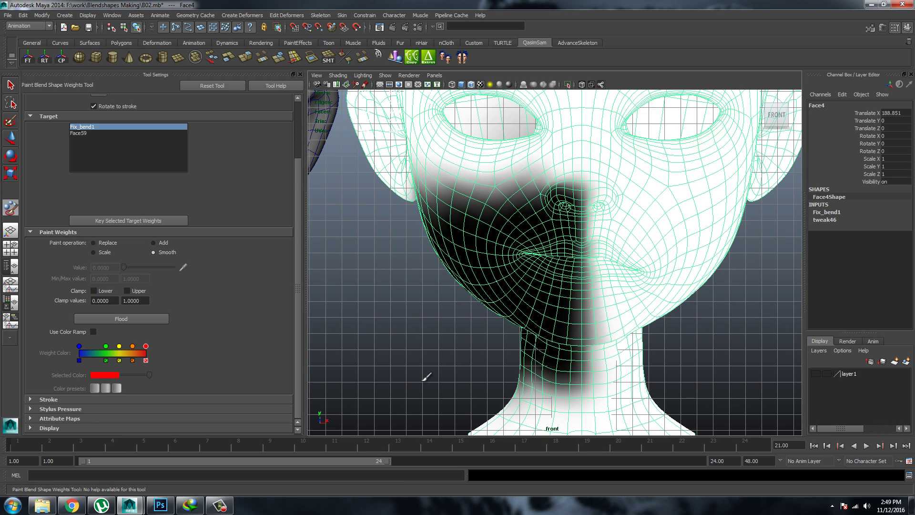
pyautogui.scroll(-2, 420, 362)
pyautogui.press('w')
pyautogui.click(388, 294)
pyautogui.press('space')
pyautogui.press('space')
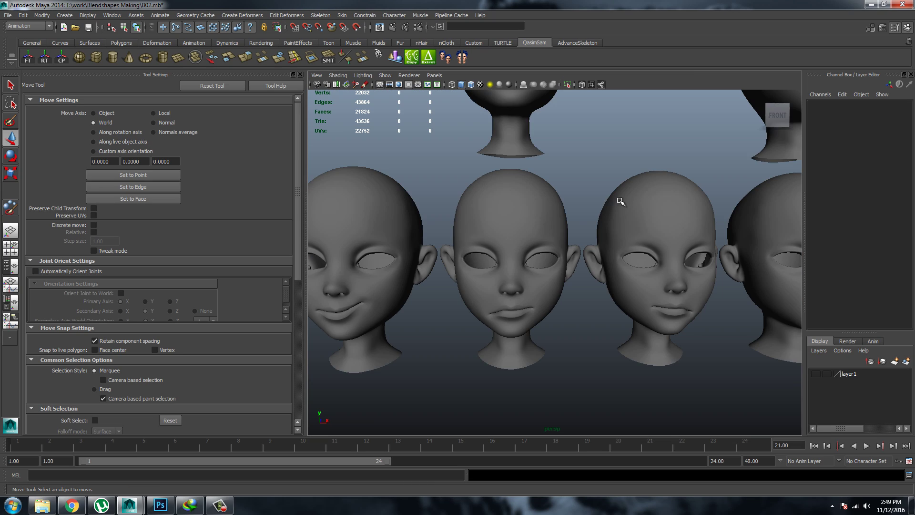
# - Rename the middle head Face3 to R_lip_corner_down
pyautogui.moveTo(620, 201)
pyautogui.keyDown('alt'); pyautogui.mouseDown()
pyautogui.moveTo(558, 206)
pyautogui.moveTo(496, 174)
pyautogui.mouseUp(); pyautogui.keyUp('alt')
pyautogui.scroll(2, 548, 219)
pyautogui.scroll(2, 561, 252)
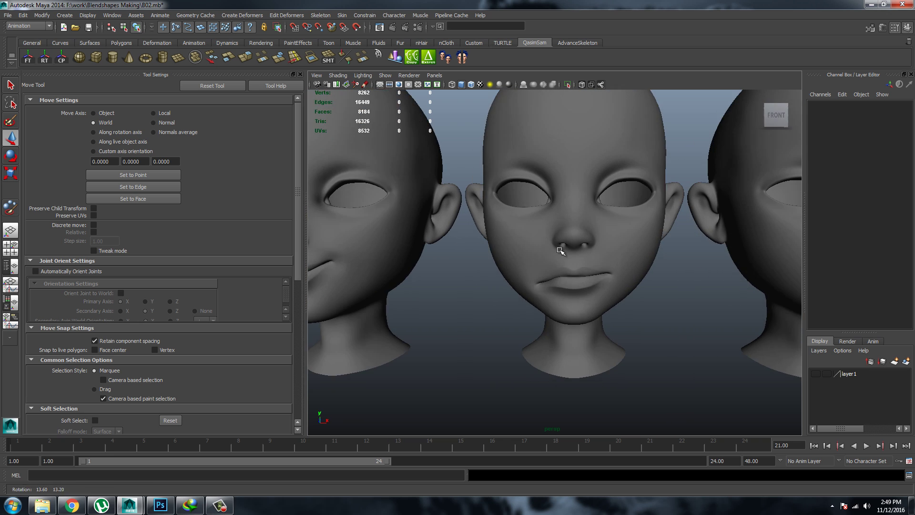
pyautogui.moveTo(561, 251)
pyautogui.keyDown('alt'); pyautogui.mouseDown()
pyautogui.moveTo(658, 286)
pyautogui.moveTo(591, 267)
pyautogui.mouseUp(); pyautogui.keyUp('alt')
pyautogui.click(563, 286)
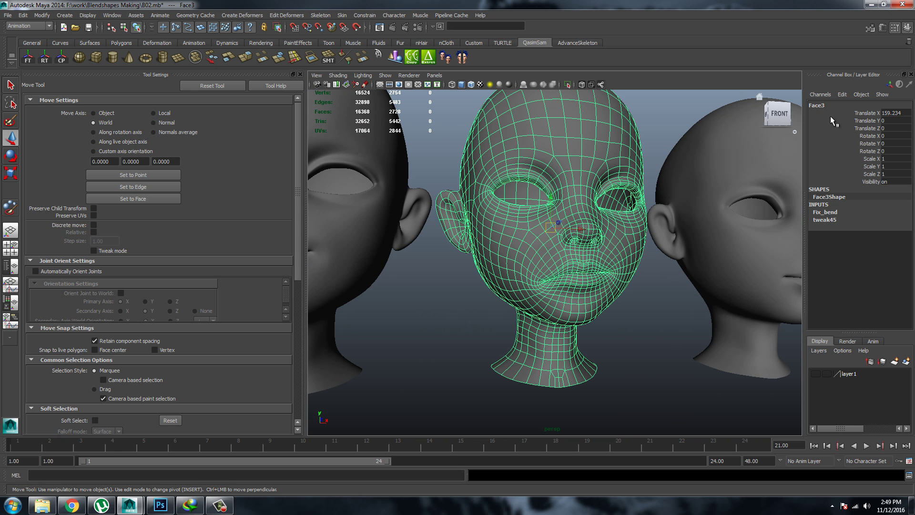
pyautogui.doubleClick(818, 106)
pyautogui.write('R lip corner up')
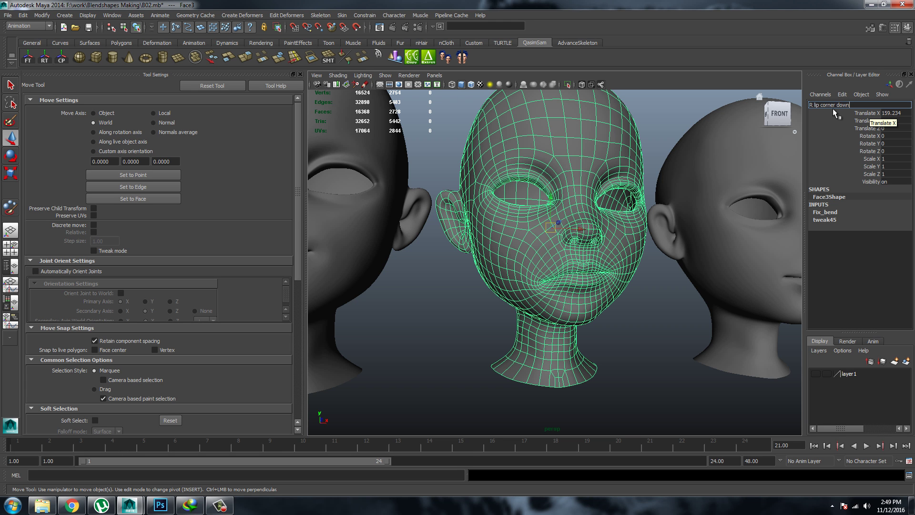
pyautogui.press('Return')
# - Rename Face4 to L_lip_corner_down and frame all the heads
pyautogui.keyDown('alt'); pyautogui.moveTo(683, 213); pyautogui.dragTo(592, 257, button='middle'); pyautogui.keyUp('alt')
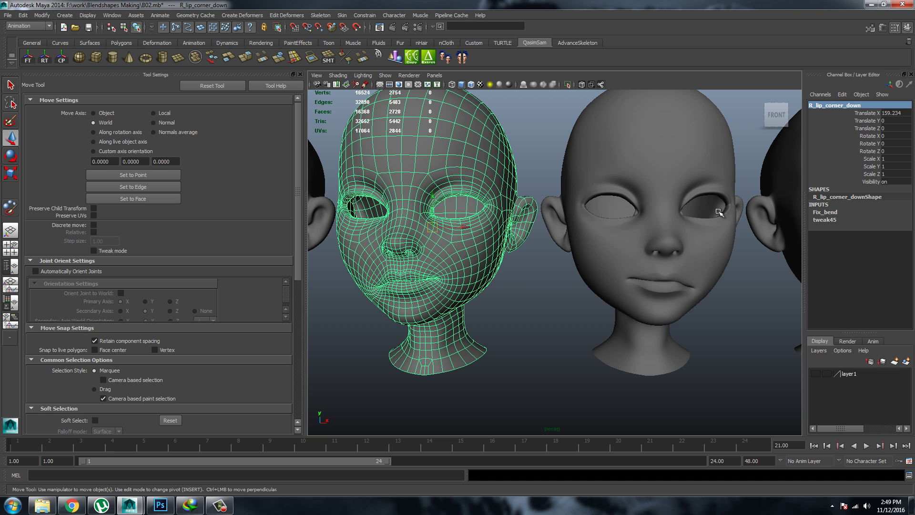
pyautogui.click(705, 234)
pyautogui.doubleClick(817, 105)
pyautogui.write('R lip corner down')
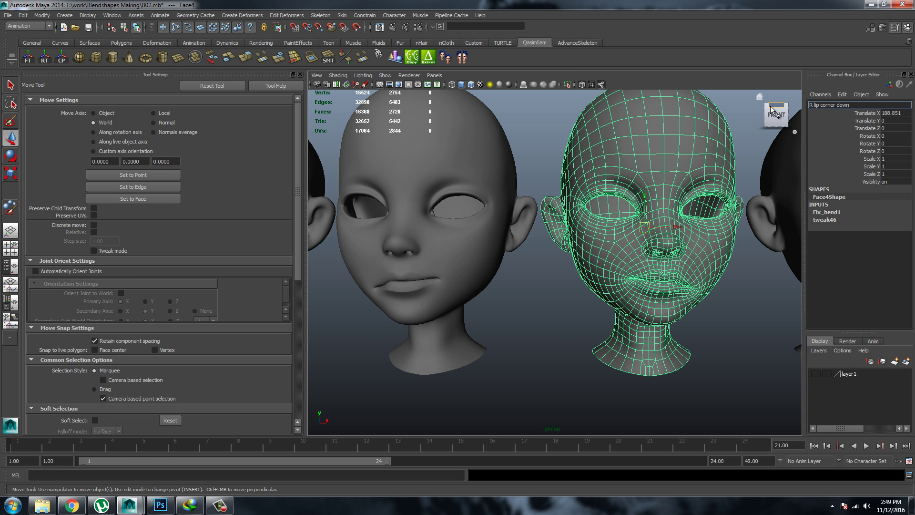
pyautogui.press('Home')
pyautogui.press('Delete')
pyautogui.write('L')
pyautogui.press('Return')
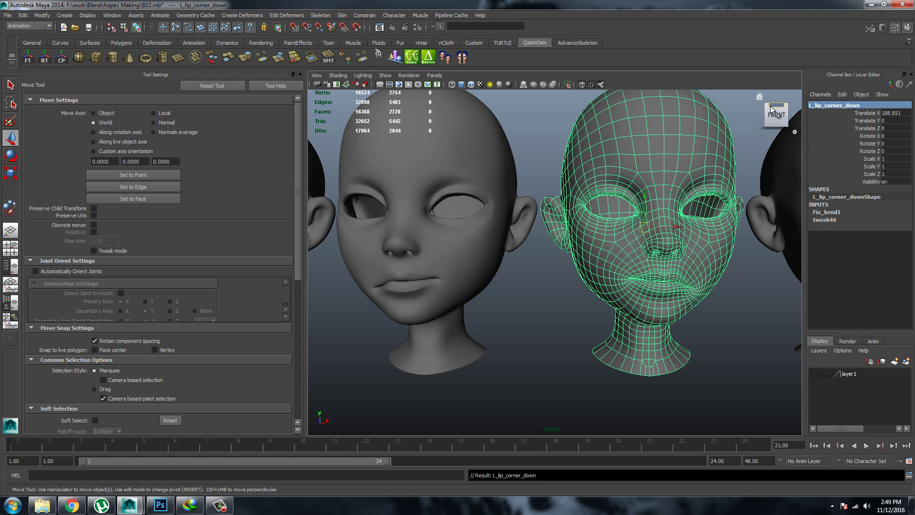
pyautogui.press('a')
pyautogui.click(614, 303)
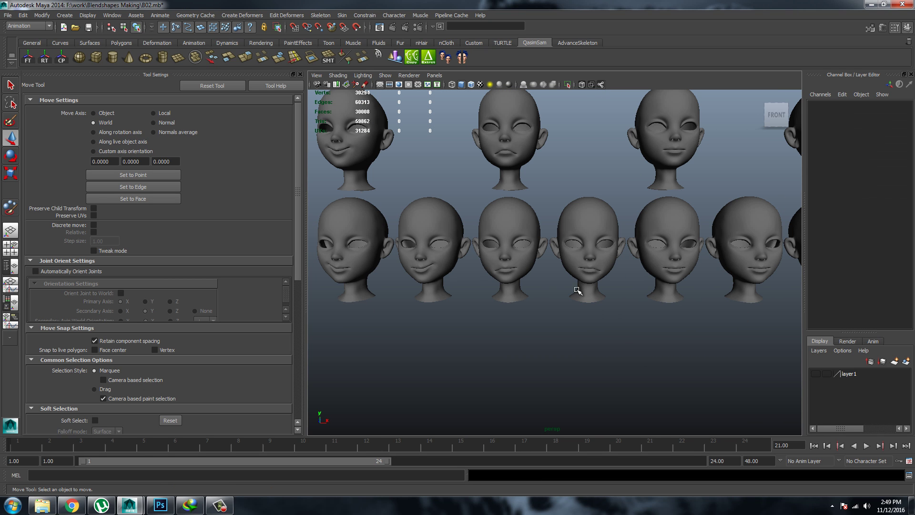
# - Navigate across the rows of heads and select the centre head Face60
pyautogui.moveTo(516, 286); pyautogui.dragTo(599, 317)
pyautogui.click(651, 322)
pyautogui.keyDown('alt'); pyautogui.moveTo(665, 298); pyautogui.dragTo(562, 262, button='right'); pyautogui.keyUp('alt')
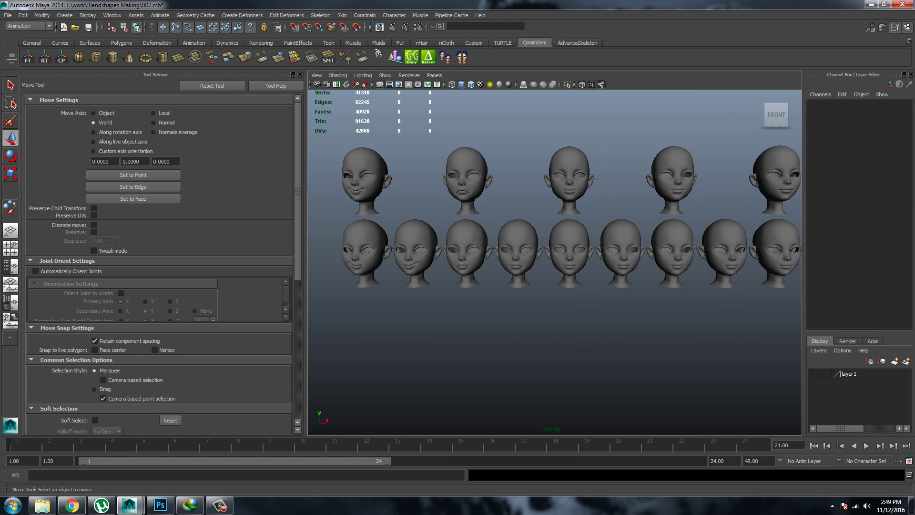
pyautogui.keyDown('alt'); pyautogui.moveTo(759, 198); pyautogui.dragTo(625, 238, button='right'); pyautogui.keyUp('alt')
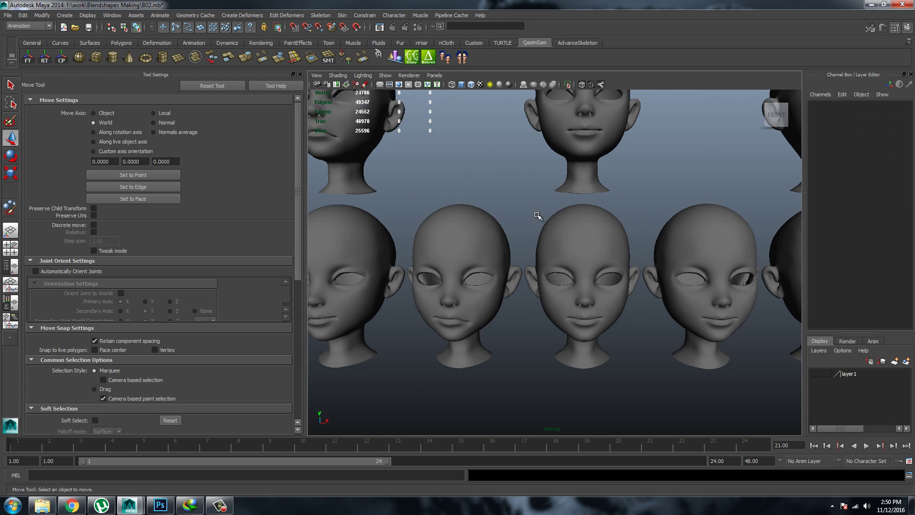
pyautogui.moveTo(626, 238)
pyautogui.keyDown('alt'); pyautogui.mouseDown()
pyautogui.moveTo(604, 268)
pyautogui.moveTo(608, 227)
pyautogui.mouseUp(); pyautogui.keyUp('alt')
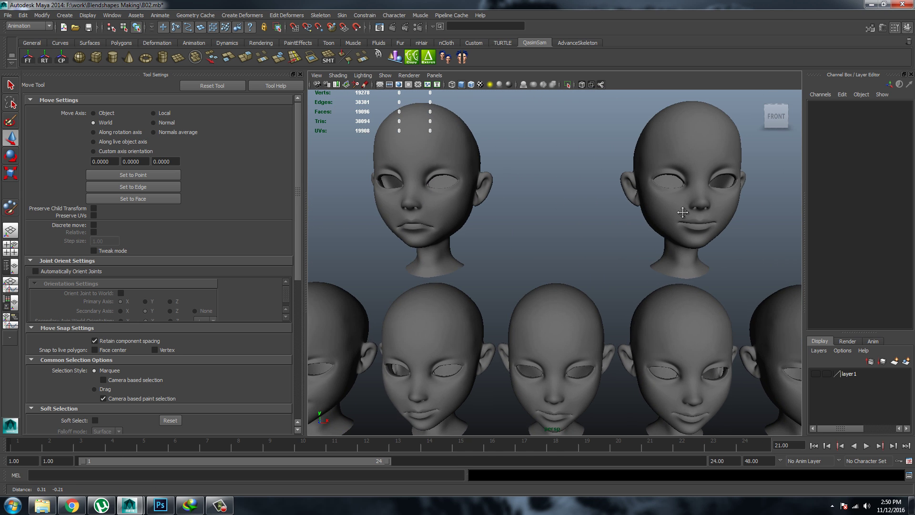
pyautogui.click(609, 227)
# - Zoom in on Face60's mouth and chin
pyautogui.keyDown('alt'); pyautogui.moveTo(559, 255); pyautogui.dragTo(557, 267, button='middle'); pyautogui.keyUp('alt')
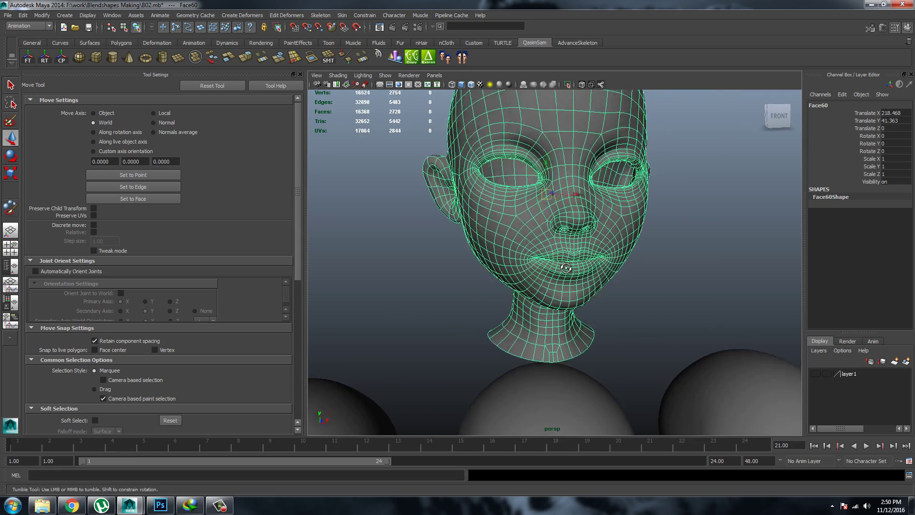
pyautogui.scroll(3, 556, 259)
pyautogui.scroll(2, 554, 259)
pyautogui.scroll(2, 552, 258)
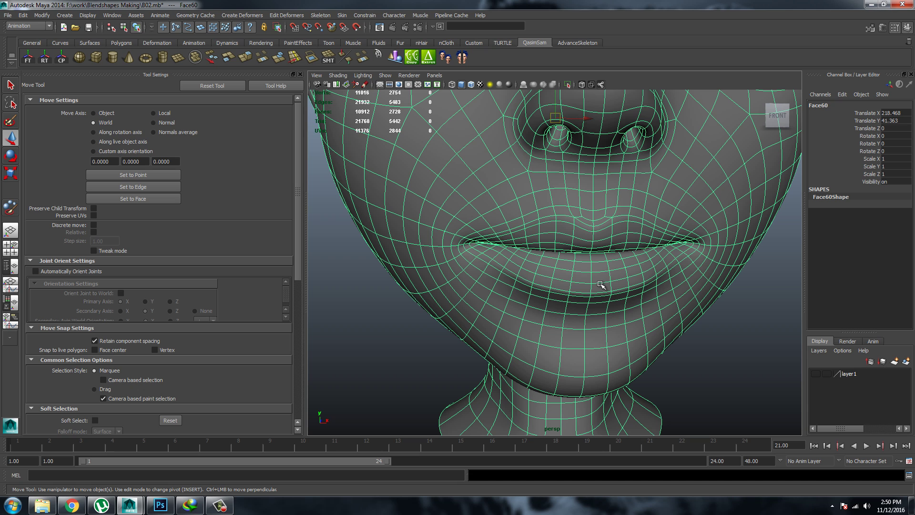
pyautogui.scroll(-5, 587, 275)
pyautogui.scroll(-2, 593, 256)
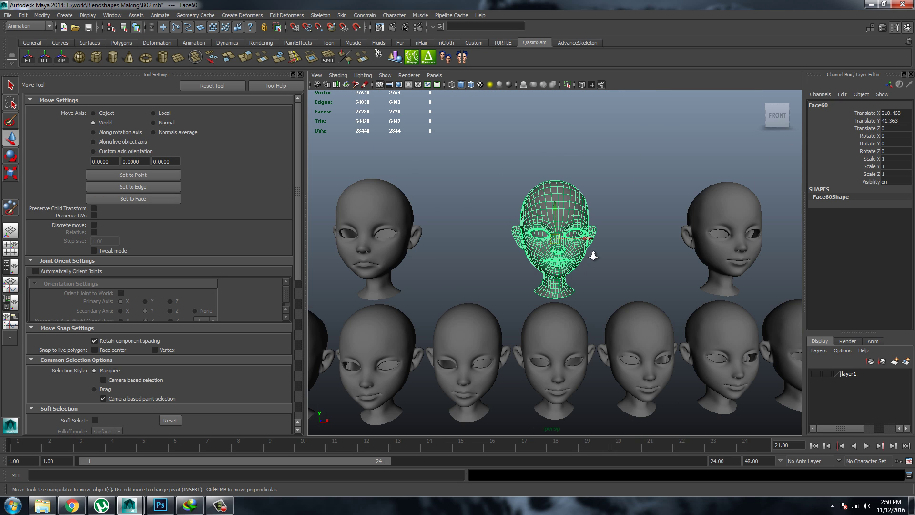
pyautogui.scroll(6, 620, 267)
pyautogui.click(652, 280)
pyautogui.scroll(2, 574, 258)
pyautogui.scroll(-1, 595, 259)
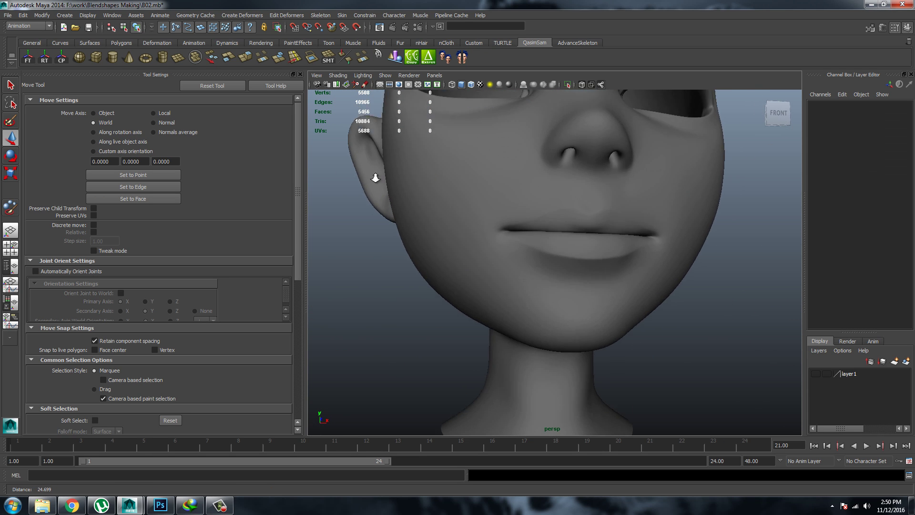
pyautogui.scroll(-4, 435, 219)
pyautogui.scroll(4, 435, 219)
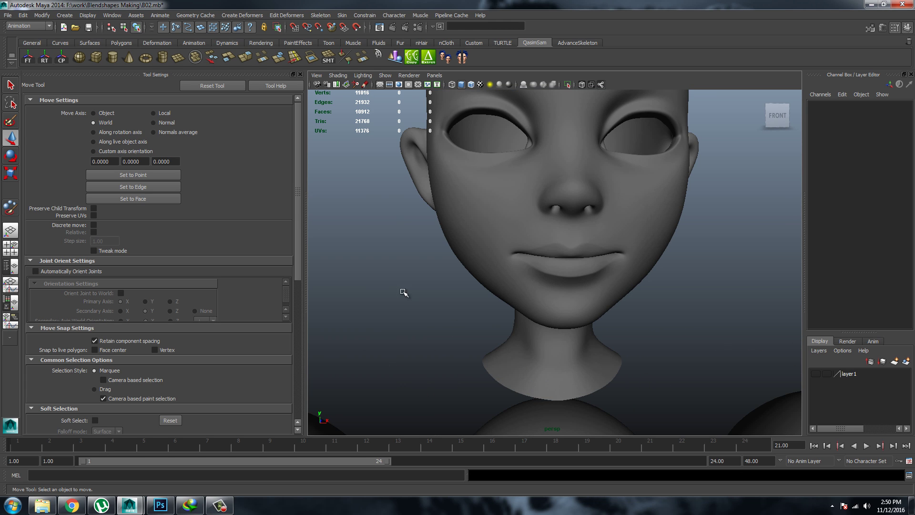
# - Orbit to a three-quarter view of the face and close in on the mouth
pyautogui.keyDown('alt'); pyautogui.moveTo(546, 302); pyautogui.dragTo(491, 300); pyautogui.keyUp('alt')
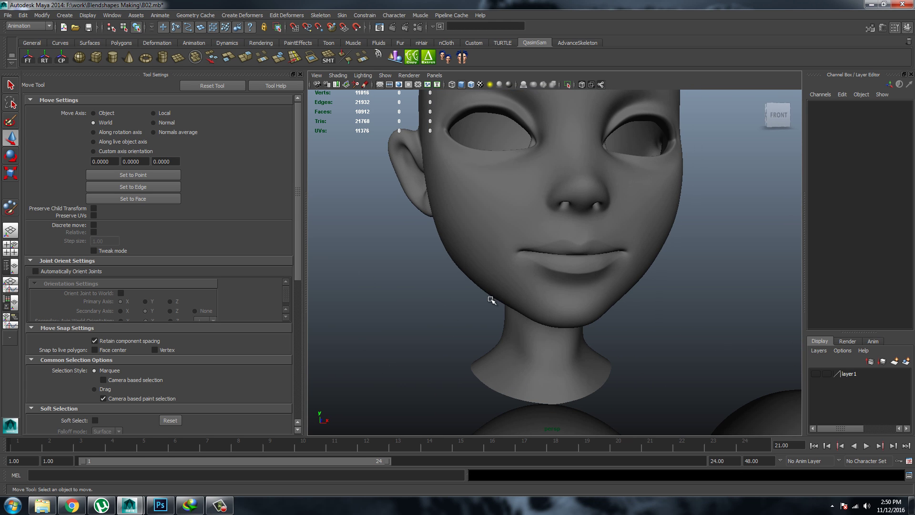
pyautogui.moveTo(493, 241)
pyautogui.keyDown('alt'); pyautogui.mouseDown()
pyautogui.moveTo(493, 296)
pyautogui.moveTo(430, 295)
pyautogui.moveTo(547, 266)
pyautogui.moveTo(552, 327)
pyautogui.moveTo(547, 281)
pyautogui.moveTo(508, 245)
pyautogui.mouseUp(); pyautogui.keyUp('alt')
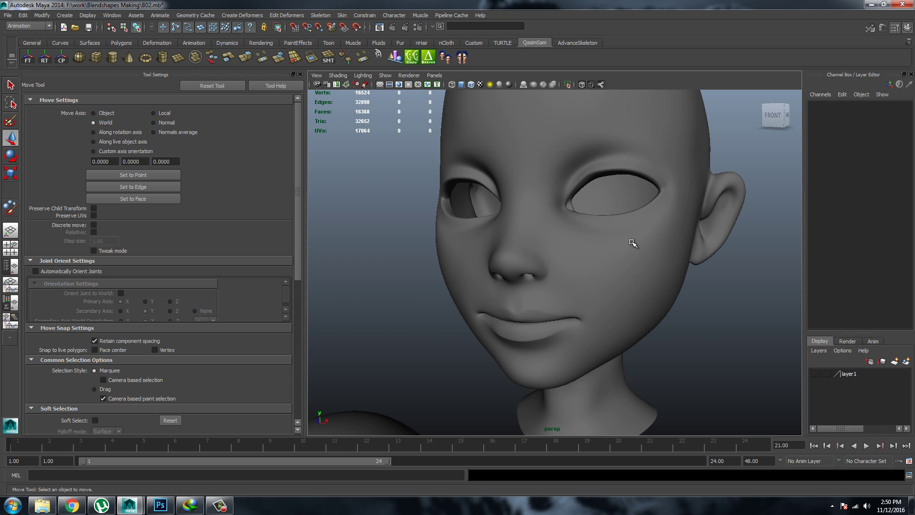
pyautogui.moveTo(633, 243)
pyautogui.keyDown('alt'); pyautogui.mouseDown()
pyautogui.moveTo(593, 241)
pyautogui.moveTo(567, 258)
pyautogui.mouseUp(); pyautogui.keyUp('alt')
pyautogui.keyDown('alt'); pyautogui.moveTo(567, 258); pyautogui.dragTo(551, 262, button='right'); pyautogui.keyUp('alt')
# - Select the mouth-corner vertex on Face60 in a close-up of the lips
pyautogui.click(549, 318)
pyautogui.keyDown('alt'); pyautogui.moveTo(550, 319); pyautogui.dragTo(545, 310); pyautogui.keyUp('alt')
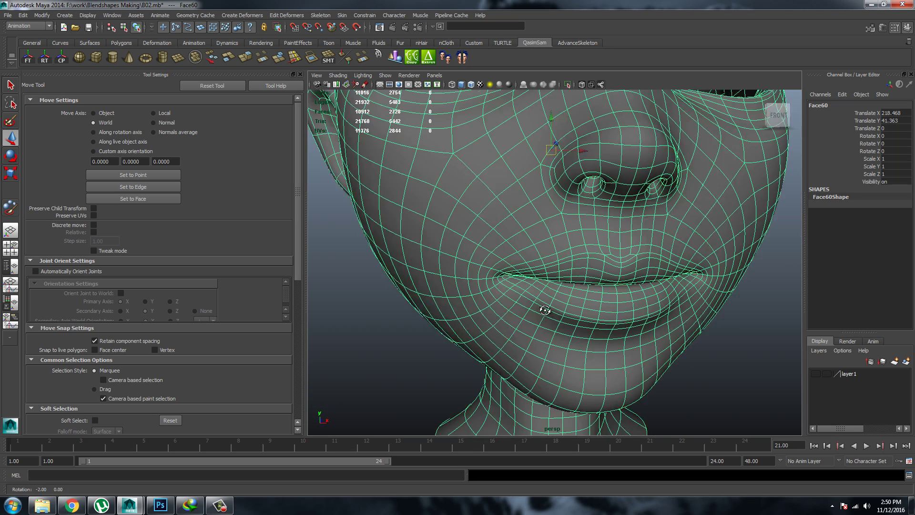
pyautogui.keyDown('alt'); pyautogui.moveTo(545, 310); pyautogui.dragTo(607, 290, button='right'); pyautogui.keyUp('alt')
pyautogui.keyDown('alt'); pyautogui.moveTo(606, 291); pyautogui.dragTo(576, 256); pyautogui.keyUp('alt')
pyautogui.press('F11')
pyautogui.click(561, 258)
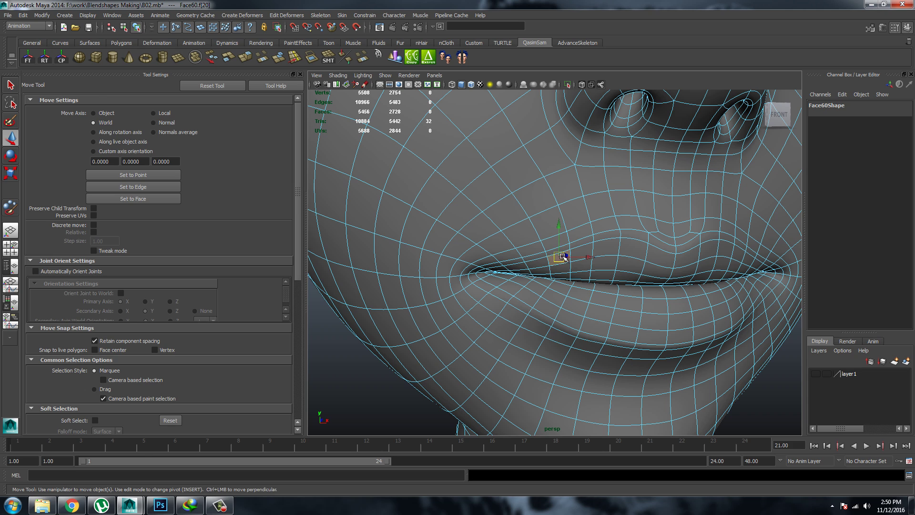
pyautogui.press('q')
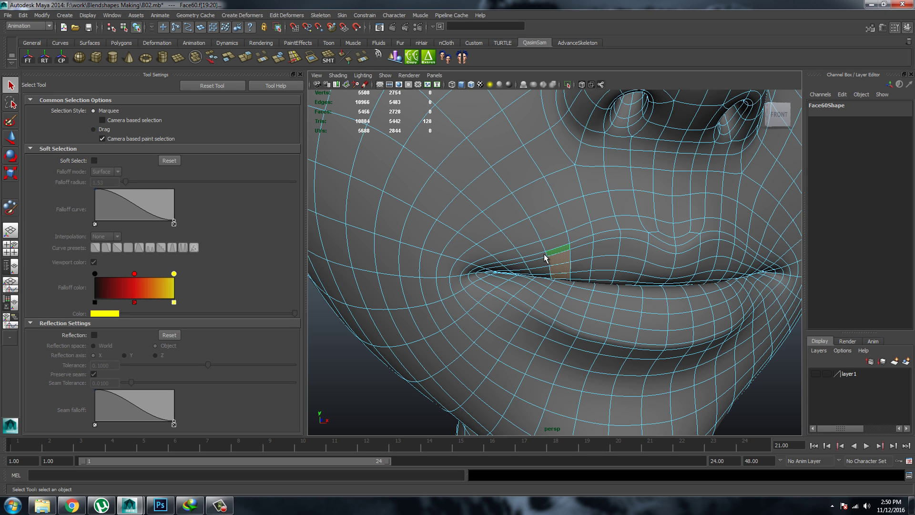
pyautogui.click(461, 280)
pyautogui.keyDown('alt'); pyautogui.moveTo(490, 321); pyautogui.dragTo(465, 303); pyautogui.keyUp('alt')
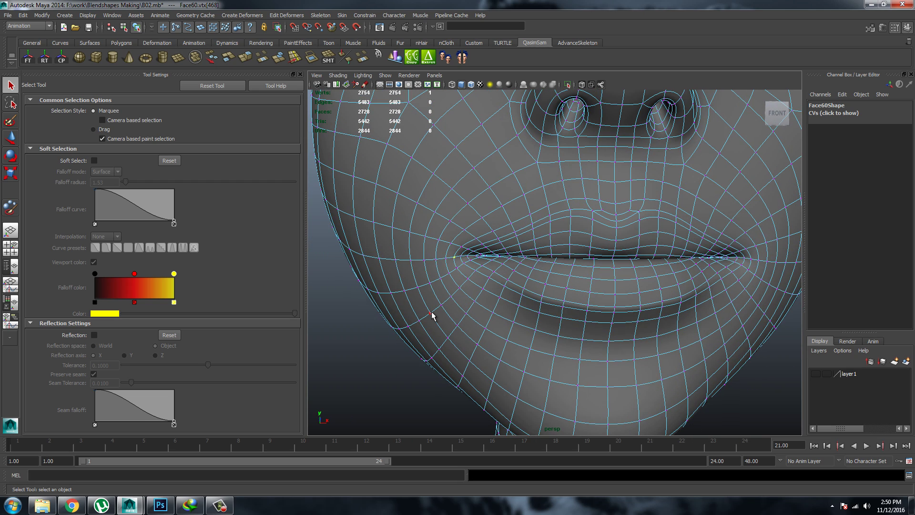
pyautogui.keyDown('alt'); pyautogui.moveTo(496, 272); pyautogui.dragTo(523, 227); pyautogui.keyUp('alt')
# - Lift the mouth corner into a smile with soft selection at falloff radius 4.03
pyautogui.press('w')
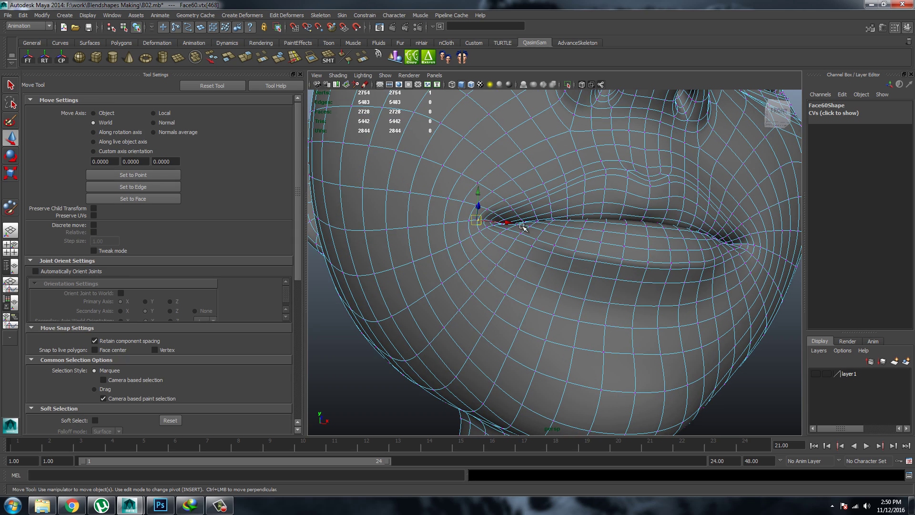
pyautogui.press('b')
pyautogui.moveTo(468, 222); pyautogui.dragTo(540, 235)
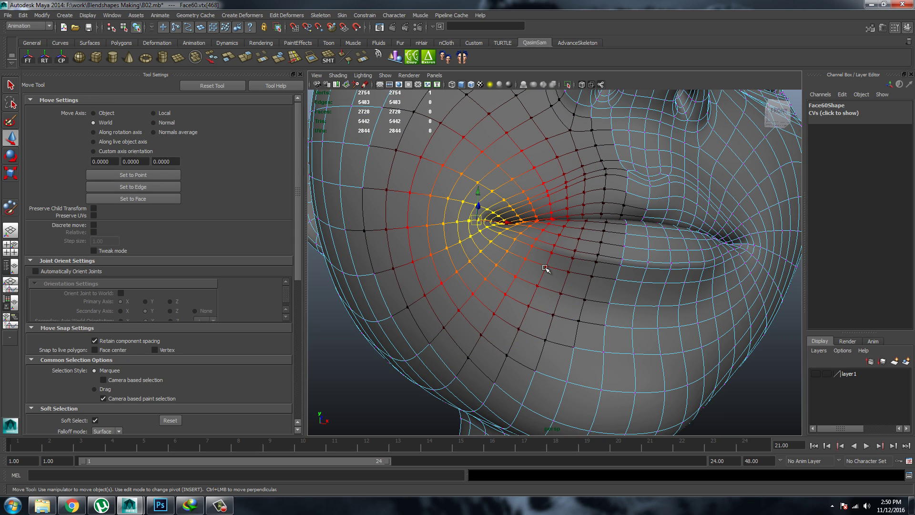
pyautogui.moveTo(546, 268); pyautogui.dragTo(534, 277, button='right')
pyautogui.moveTo(480, 204)
pyautogui.keyDown('alt'); pyautogui.mouseDown()
pyautogui.moveTo(482, 180)
pyautogui.moveTo(495, 179)
pyautogui.moveTo(480, 180)
pyautogui.moveTo(492, 143)
pyautogui.moveTo(517, 204)
pyautogui.moveTo(590, 215)
pyautogui.moveTo(564, 252)
pyautogui.moveTo(612, 243)
pyautogui.moveTo(579, 239)
pyautogui.moveTo(587, 236)
pyautogui.moveTo(500, 248)
pyautogui.moveTo(491, 259)
pyautogui.moveTo(434, 257)
pyautogui.moveTo(480, 247)
pyautogui.moveTo(582, 262)
pyautogui.moveTo(560, 278)
pyautogui.mouseUp(); pyautogui.keyUp('alt')
pyautogui.press('q')
pyautogui.press('w')
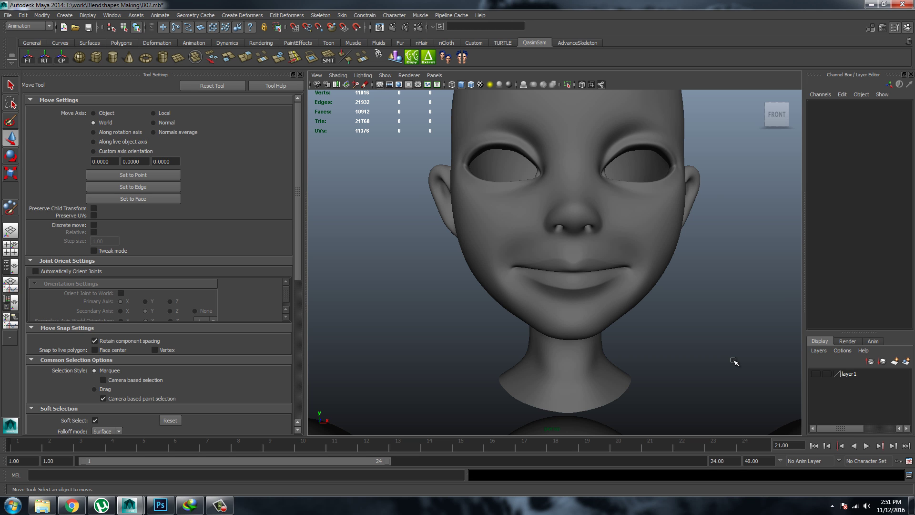
pyautogui.scroll(5, 599, 323)
# - In an unsmoothed side close-up, select the vertex at the mouth corner
pyautogui.moveTo(599, 323)
pyautogui.keyDown('alt'); pyautogui.mouseDown()
pyautogui.moveTo(696, 319)
pyautogui.moveTo(548, 311)
pyautogui.moveTo(662, 300)
pyautogui.mouseUp(); pyautogui.keyUp('alt')
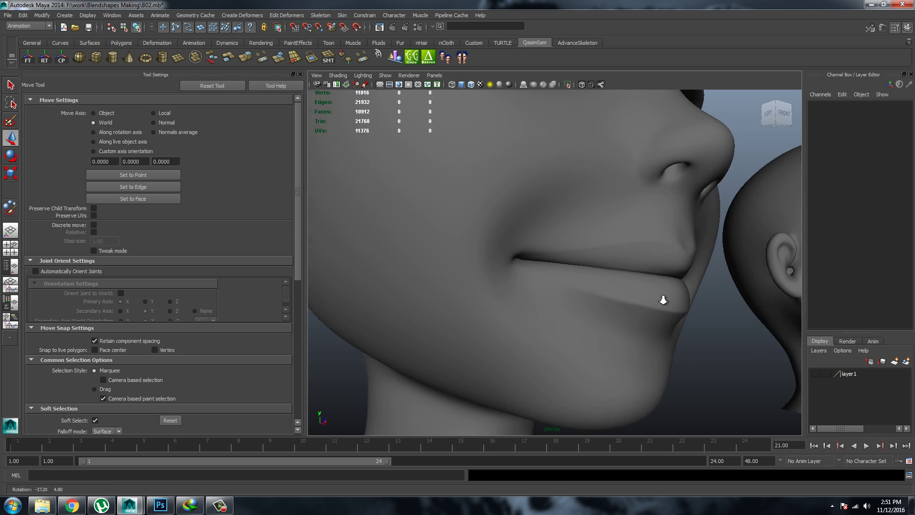
pyautogui.moveTo(662, 300)
pyautogui.keyDown('alt'); pyautogui.mouseDown(button='right')
pyautogui.moveTo(596, 305)
pyautogui.moveTo(814, 361)
pyautogui.mouseUp(button='right'); pyautogui.keyUp('alt')
pyautogui.click(562, 221)
pyautogui.press('1')
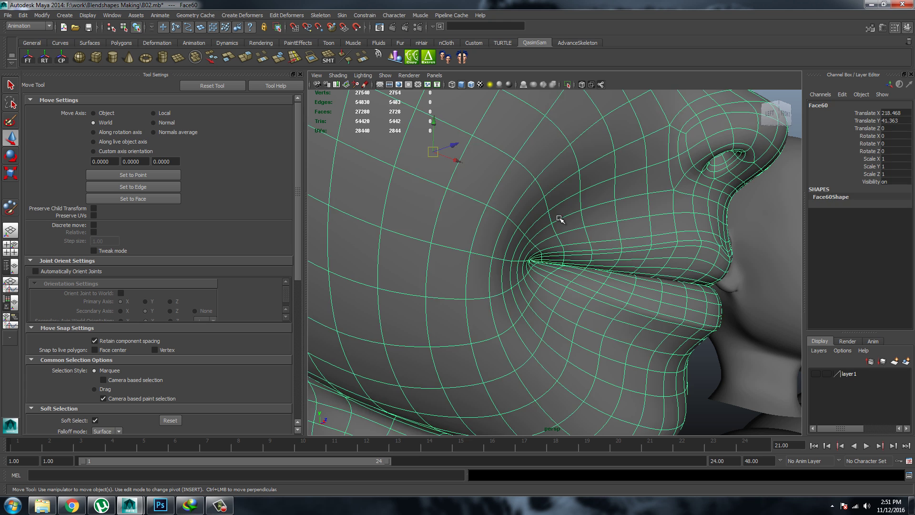
pyautogui.moveTo(549, 214); pyautogui.dragTo(507, 198, button='right')
pyautogui.click(531, 259)
pyautogui.click(533, 250)
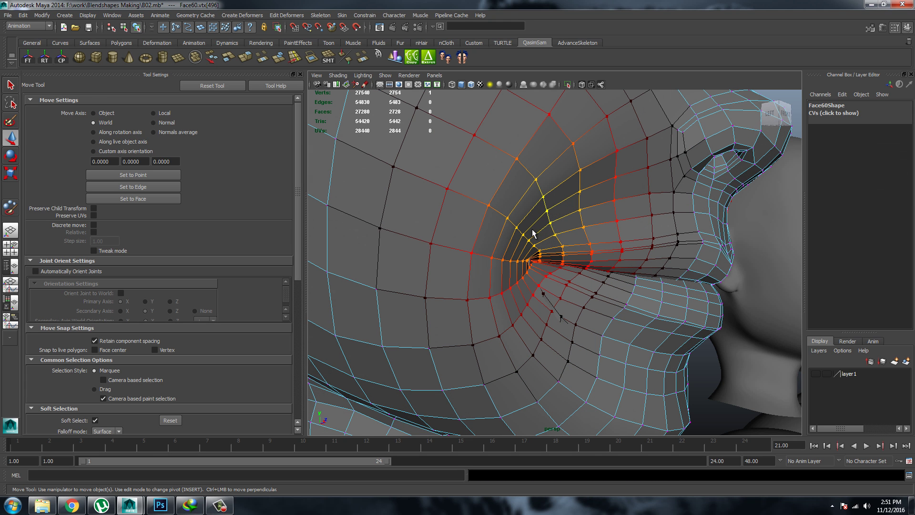
pyautogui.press('q')
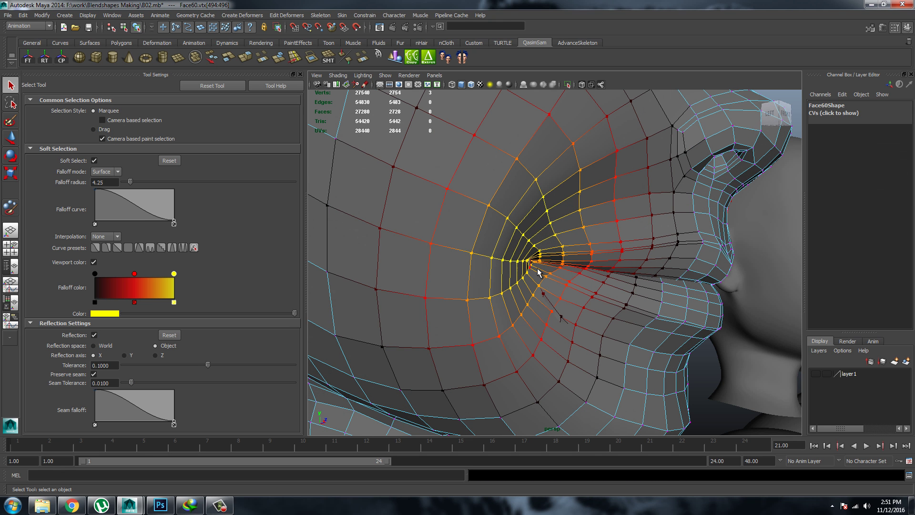
# - Shape the crease beside the corner using soft selection falloff 2.59
pyautogui.scroll(5, 538, 272)
pyautogui.press('b')
pyautogui.scroll(-3, 372, 188)
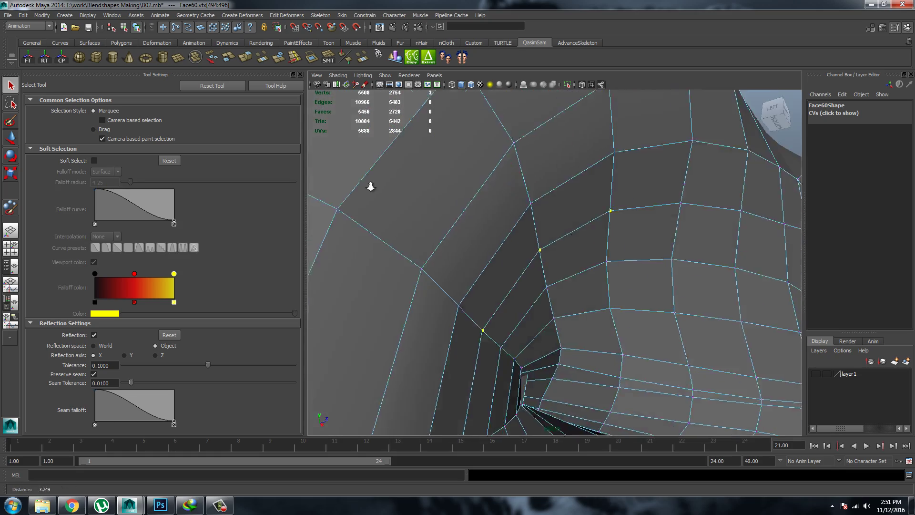
pyautogui.scroll(-3, 484, 263)
pyautogui.press('b')
pyautogui.moveTo(484, 262)
pyautogui.mouseDown()
pyautogui.moveTo(473, 265)
pyautogui.moveTo(490, 264)
pyautogui.mouseUp()
pyautogui.press('w')
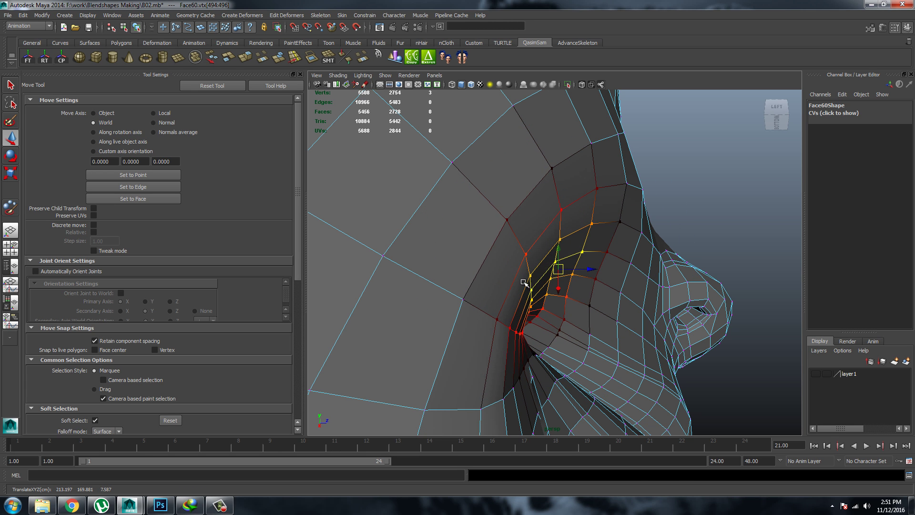
# - Return to object mode and frame the whole Face60 head
pyautogui.press('F8')
pyautogui.moveTo(739, 173)
pyautogui.keyDown('alt'); pyautogui.mouseDown()
pyautogui.moveTo(398, 296)
pyautogui.moveTo(395, 286)
pyautogui.moveTo(405, 291)
pyautogui.moveTo(547, 245)
pyautogui.moveTo(315, 188)
pyautogui.moveTo(445, 220)
pyautogui.moveTo(418, 184)
pyautogui.moveTo(436, 209)
pyautogui.moveTo(524, 228)
pyautogui.mouseUp(); pyautogui.keyUp('alt')
pyautogui.click(515, 259)
pyautogui.press('f')
# - Navigate to the Face61 head, select it and switch to vertex editing
pyautogui.keyDown('alt'); pyautogui.moveTo(524, 229); pyautogui.dragTo(545, 239, button='right'); pyautogui.keyUp('alt')
pyautogui.scroll(-5, 609, 235)
pyautogui.keyDown('alt'); pyautogui.moveTo(609, 235); pyautogui.dragTo(560, 240, button='middle'); pyautogui.keyUp('alt')
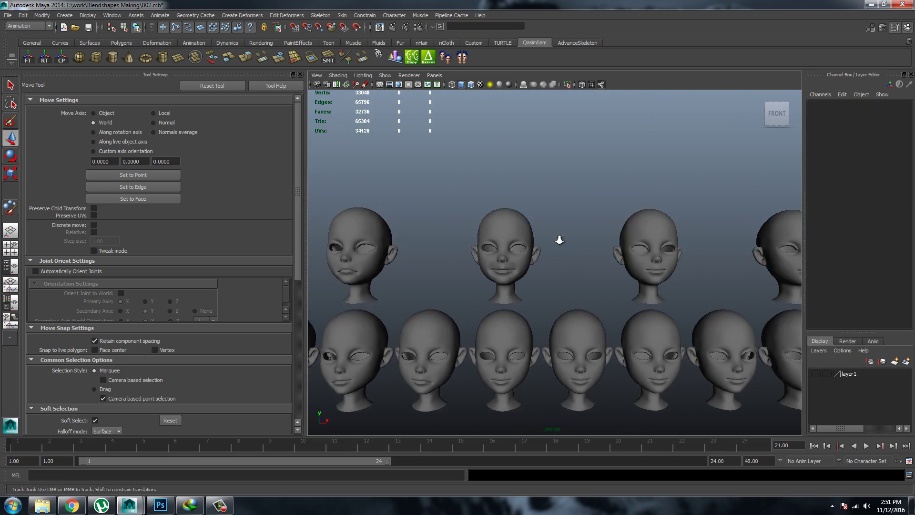
pyautogui.scroll(5, 560, 240)
pyautogui.scroll(5, 620, 309)
pyautogui.click(705, 364)
pyautogui.moveTo(705, 363)
pyautogui.keyDown('alt'); pyautogui.mouseDown()
pyautogui.moveTo(667, 284)
pyautogui.moveTo(706, 317)
pyautogui.moveTo(545, 250)
pyautogui.moveTo(516, 212)
pyautogui.mouseUp(); pyautogui.keyUp('alt')
pyautogui.press('F8')
# - Push Face61's soft-selected lip-corner vertices to the right and upward
pyautogui.click(543, 251)
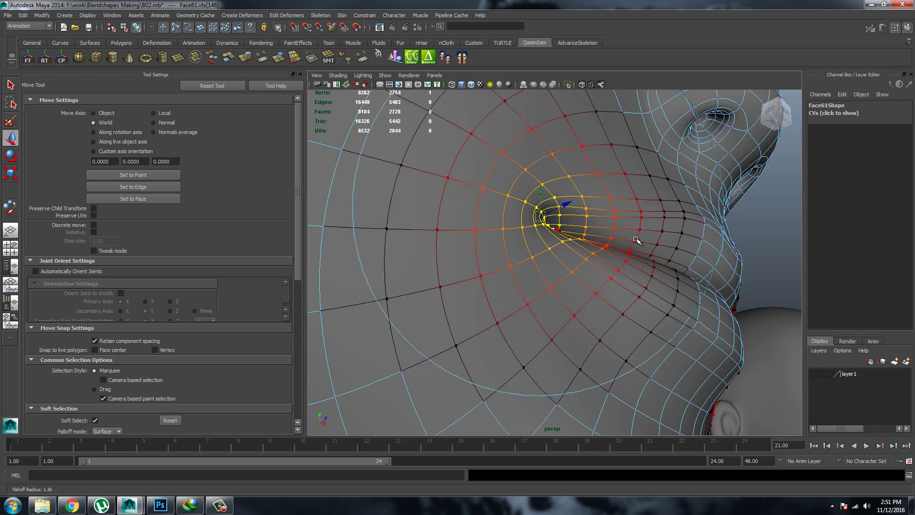
pyautogui.moveTo(573, 229)
pyautogui.keyDown('alt'); pyautogui.mouseDown()
pyautogui.moveTo(535, 195)
pyautogui.moveTo(633, 210)
pyautogui.moveTo(592, 213)
pyautogui.moveTo(542, 186)
pyautogui.mouseUp(); pyautogui.keyUp('alt')
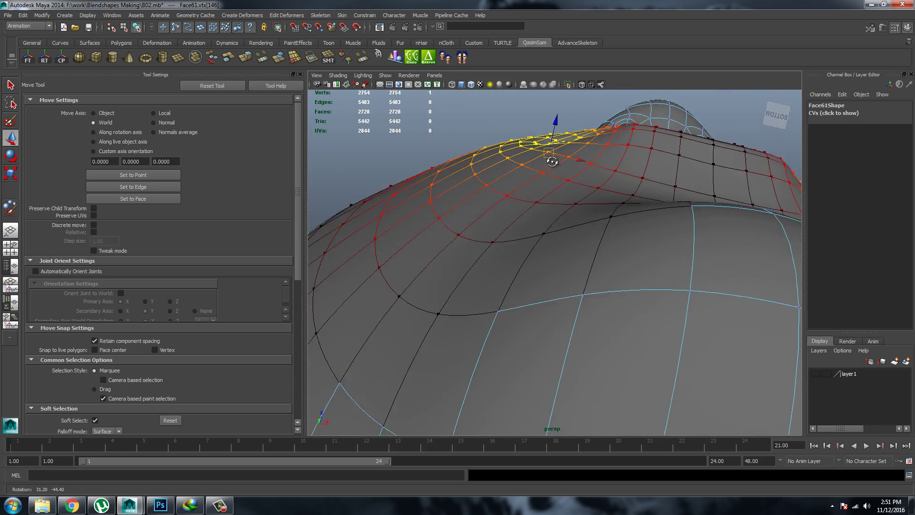
pyautogui.hotkey('ctrl', 'z')
pyautogui.hotkey('ctrl', 'z')
pyautogui.moveTo(496, 223)
pyautogui.mouseDown()
pyautogui.moveTo(596, 223)
pyautogui.moveTo(481, 198)
pyautogui.moveTo(496, 187)
pyautogui.moveTo(598, 170)
pyautogui.moveTo(552, 198)
pyautogui.moveTo(596, 202)
pyautogui.mouseUp()
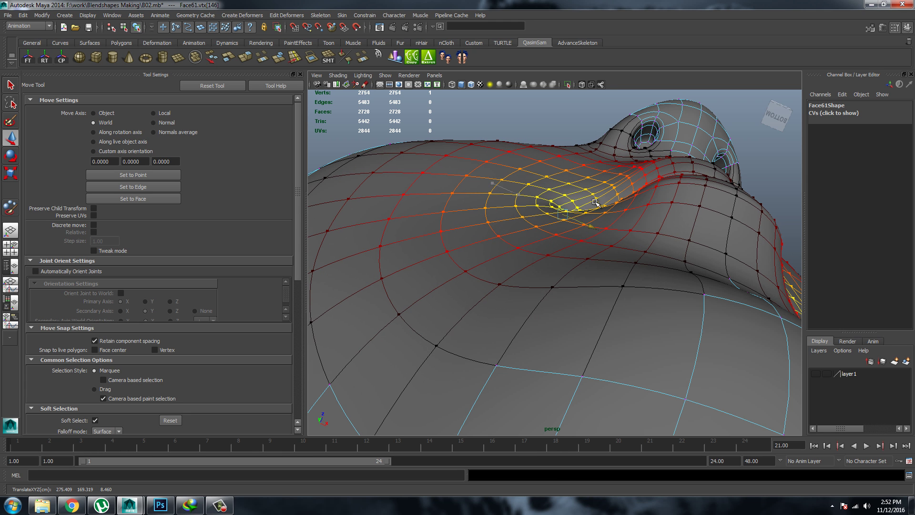
pyautogui.moveTo(577, 164); pyautogui.dragTo(587, 140)
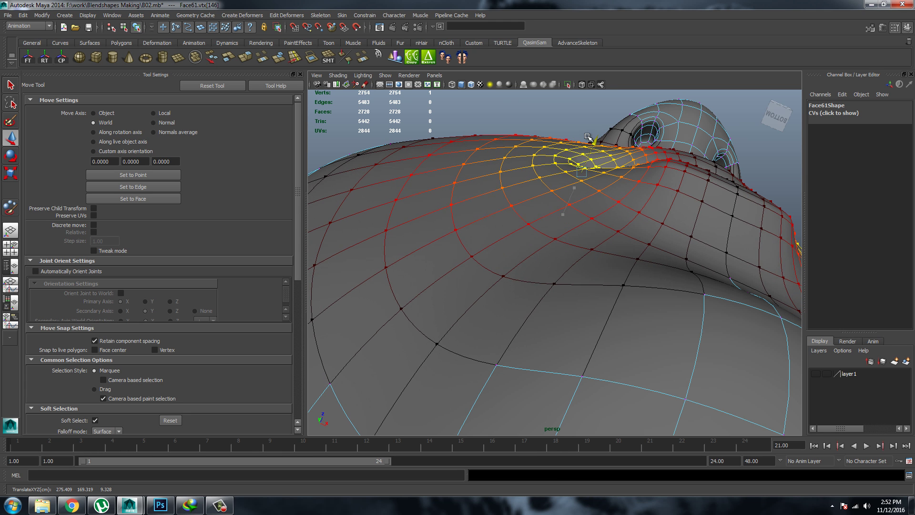
pyautogui.moveTo(562, 208)
pyautogui.keyDown('alt'); pyautogui.mouseDown()
pyautogui.moveTo(588, 250)
pyautogui.moveTo(555, 256)
pyautogui.mouseUp(); pyautogui.keyUp('alt')
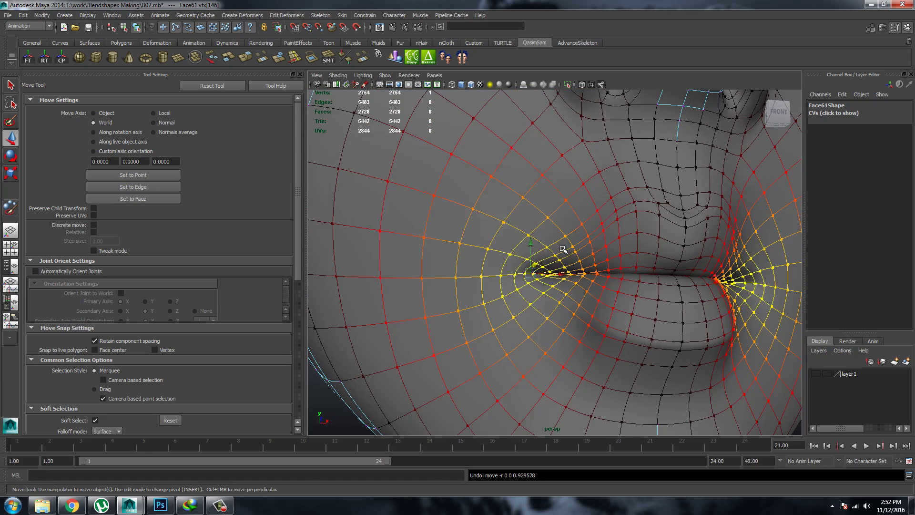
pyautogui.hotkey('ctrl', 'z')
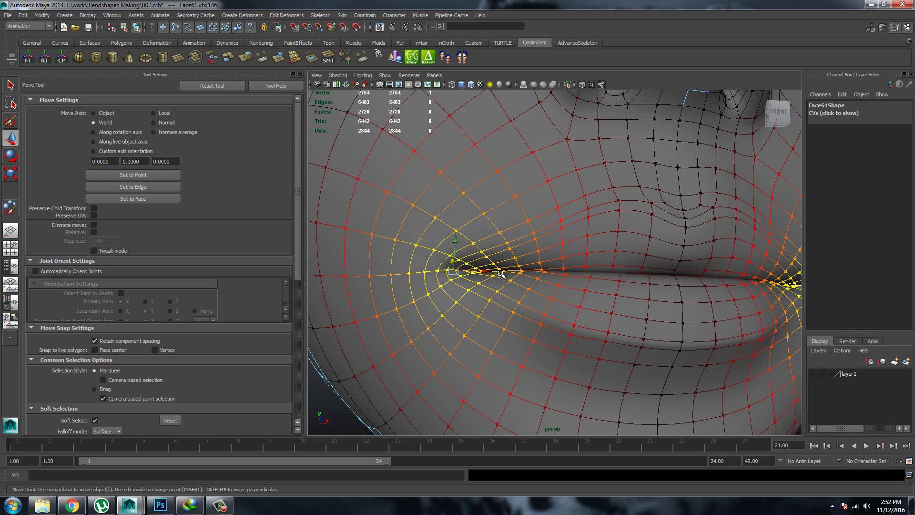
# - Pull Face61's mouth corner up and outward, then reselect the lip-corner vertex
pyautogui.press('q')
pyautogui.press('w')
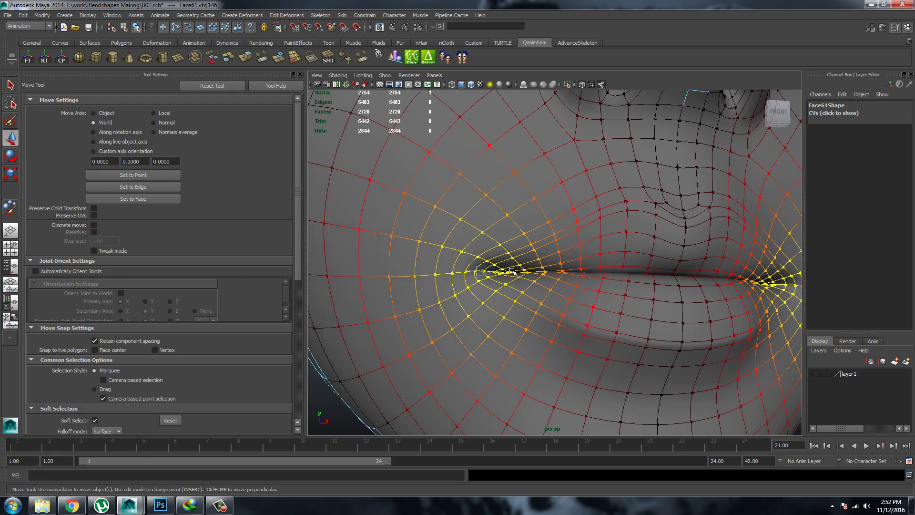
pyautogui.keyDown('alt'); pyautogui.moveTo(478, 271); pyautogui.dragTo(570, 233); pyautogui.keyUp('alt')
pyautogui.moveTo(570, 232); pyautogui.dragTo(568, 205, button='middle')
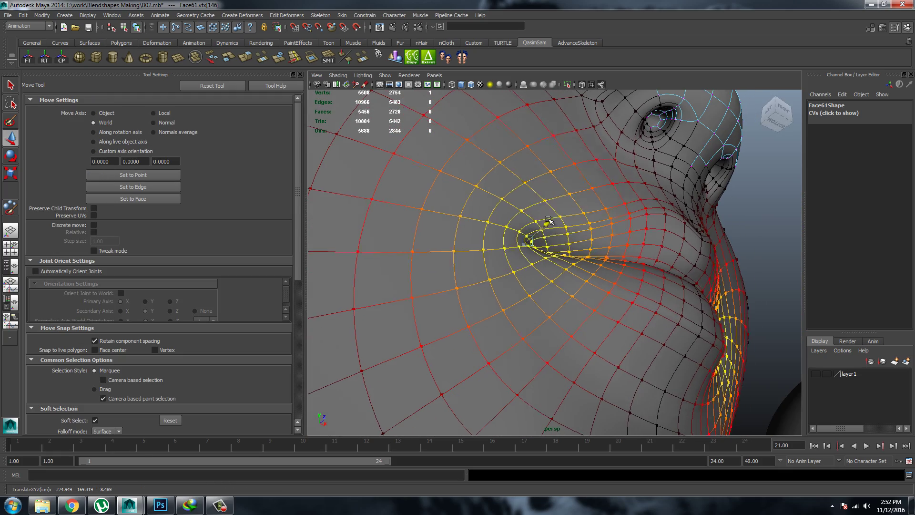
pyautogui.keyDown('alt'); pyautogui.moveTo(568, 205); pyautogui.dragTo(510, 251); pyautogui.keyUp('alt')
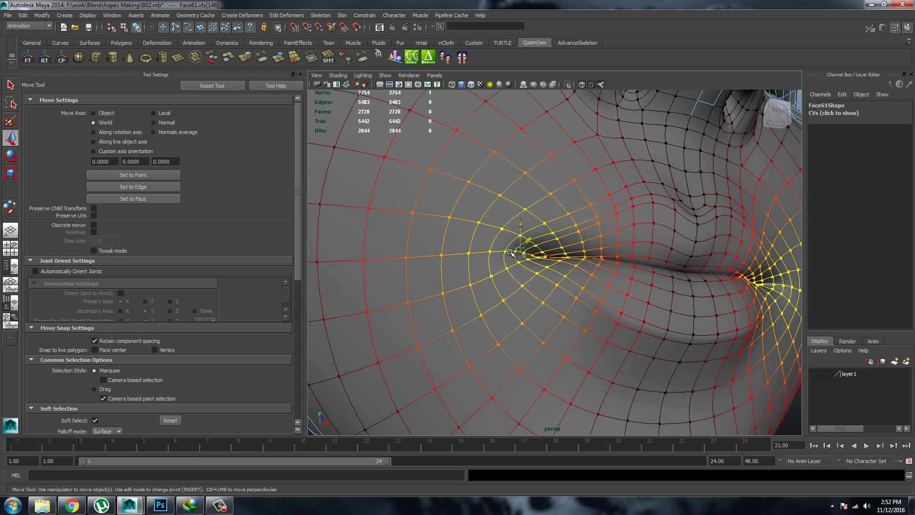
pyautogui.click(524, 252)
pyautogui.click(522, 253)
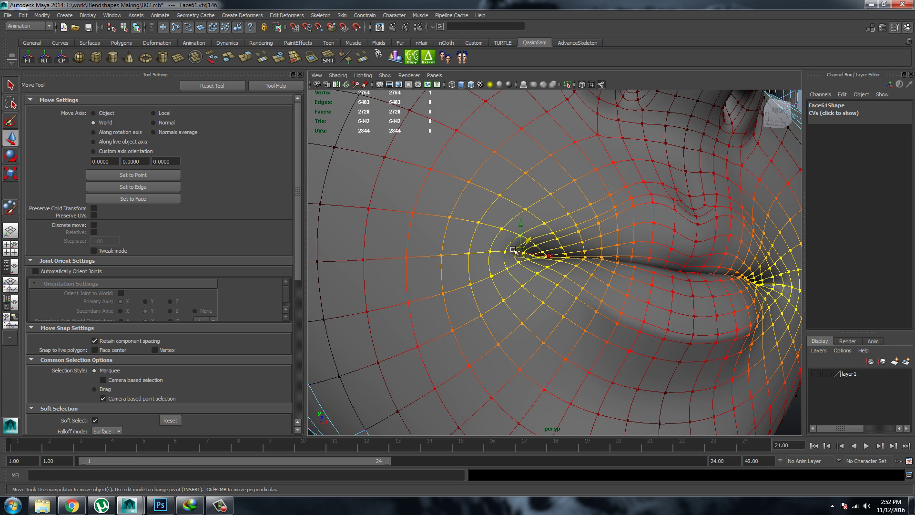
# - Shift the mouth-corner region to finish the one-sided crease
pyautogui.press('q')
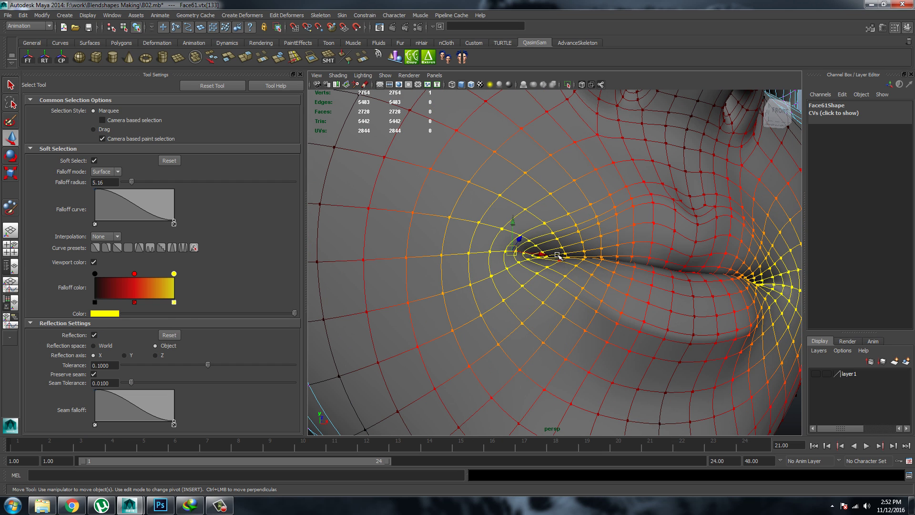
pyautogui.press('w')
pyautogui.moveTo(558, 256)
pyautogui.keyDown('alt'); pyautogui.mouseDown()
pyautogui.moveTo(549, 205)
pyautogui.moveTo(573, 278)
pyautogui.moveTo(546, 234)
pyautogui.moveTo(646, 233)
pyautogui.mouseUp(); pyautogui.keyUp('alt')
pyautogui.moveTo(646, 233)
pyautogui.keyDown('alt'); pyautogui.mouseDown(button='right')
pyautogui.moveTo(570, 175)
pyautogui.moveTo(736, 255)
pyautogui.mouseUp(button='right'); pyautogui.keyUp('alt')
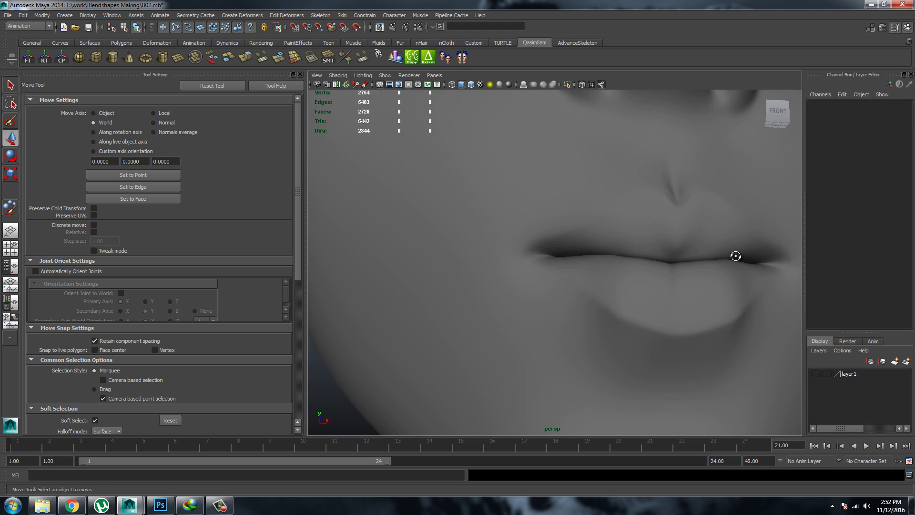
pyautogui.moveTo(640, 253); pyautogui.dragTo(632, 254, button='middle')
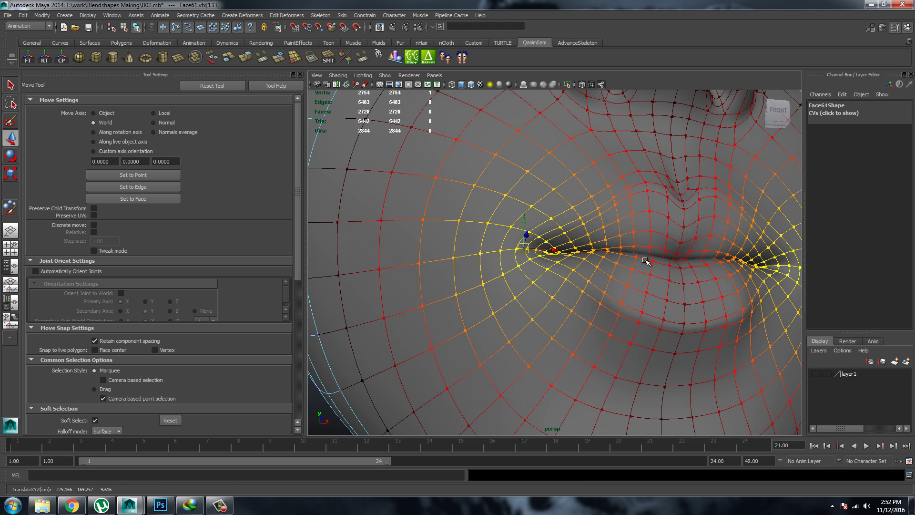
pyautogui.keyDown('alt'); pyautogui.moveTo(646, 260); pyautogui.dragTo(530, 233); pyautogui.keyUp('alt')
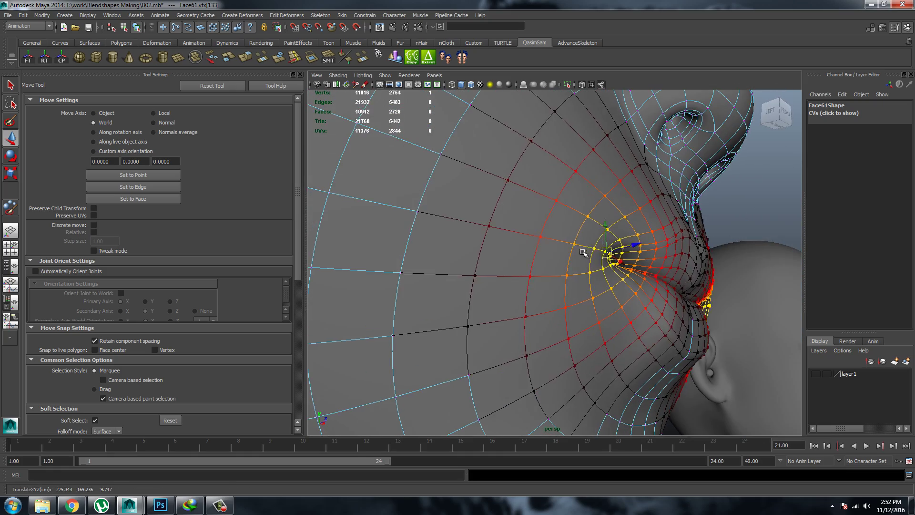
# - Examine the lips, then zoom out and turn back to the front of the heads
pyautogui.keyDown('alt'); pyautogui.moveTo(557, 232); pyautogui.dragTo(552, 221); pyautogui.keyUp('alt')
pyautogui.moveTo(551, 220)
pyautogui.keyDown('alt'); pyautogui.mouseDown(button='right')
pyautogui.moveTo(337, 107)
pyautogui.moveTo(411, 184)
pyautogui.mouseUp(button='right'); pyautogui.keyUp('alt')
pyautogui.moveTo(411, 184)
pyautogui.keyDown('alt'); pyautogui.mouseDown()
pyautogui.moveTo(515, 229)
pyautogui.moveTo(420, 225)
pyautogui.moveTo(496, 216)
pyautogui.mouseUp(); pyautogui.keyUp('alt')
pyautogui.moveTo(497, 216)
pyautogui.keyDown('alt'); pyautogui.mouseDown(button='right')
pyautogui.moveTo(402, 184)
pyautogui.moveTo(565, 198)
pyautogui.moveTo(504, 257)
pyautogui.mouseUp(button='right'); pyautogui.keyUp('alt')
# - Select the Face62 head and zoom in on its lips
pyautogui.keyDown('alt'); pyautogui.moveTo(683, 277); pyautogui.dragTo(484, 231, button='right'); pyautogui.keyUp('alt')
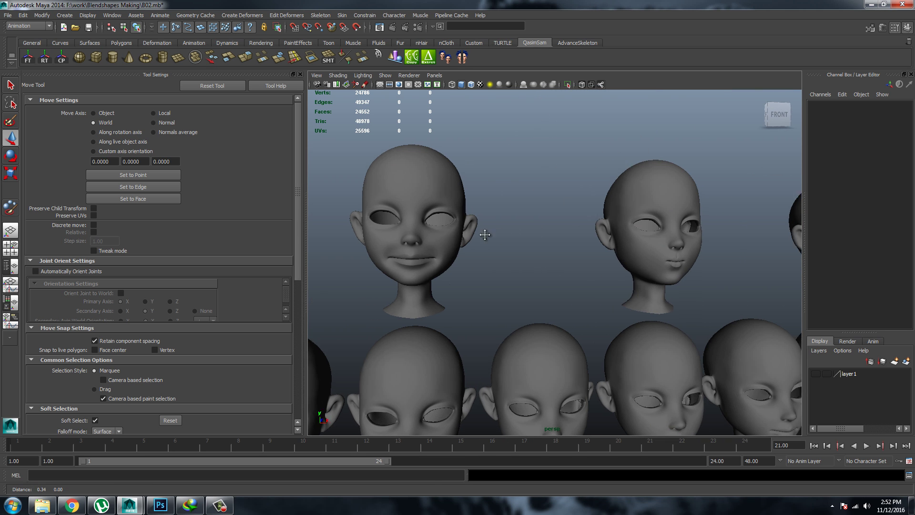
pyautogui.moveTo(484, 231)
pyautogui.keyDown('alt'); pyautogui.mouseDown(button='middle')
pyautogui.moveTo(527, 253)
pyautogui.moveTo(496, 288)
pyautogui.mouseUp(button='middle'); pyautogui.keyUp('alt')
pyautogui.keyDown('alt'); pyautogui.moveTo(495, 288); pyautogui.dragTo(719, 352, button='right'); pyautogui.keyUp('alt')
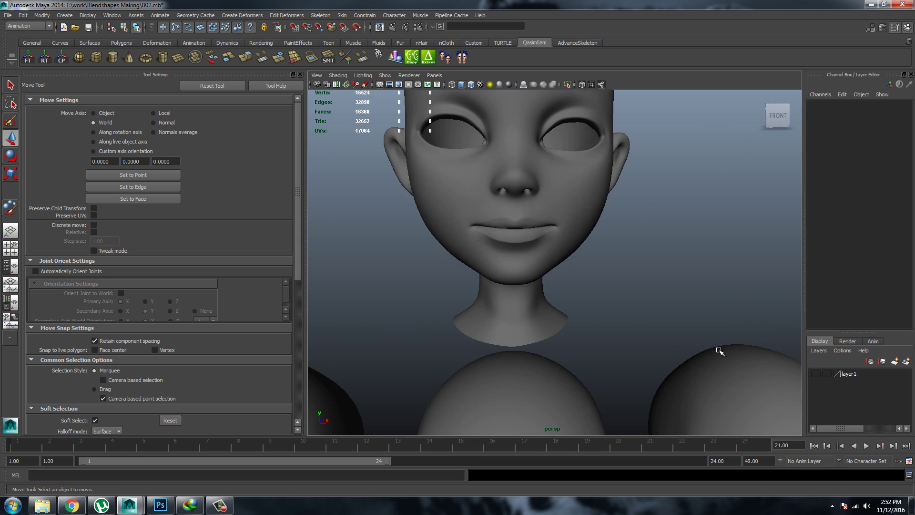
pyautogui.keyDown('alt'); pyautogui.moveTo(527, 302); pyautogui.dragTo(658, 262, button='right'); pyautogui.keyUp('alt')
pyautogui.click(429, 222)
pyautogui.keyDown('alt'); pyautogui.moveTo(429, 221); pyautogui.dragTo(433, 211, button='right'); pyautogui.keyUp('alt')
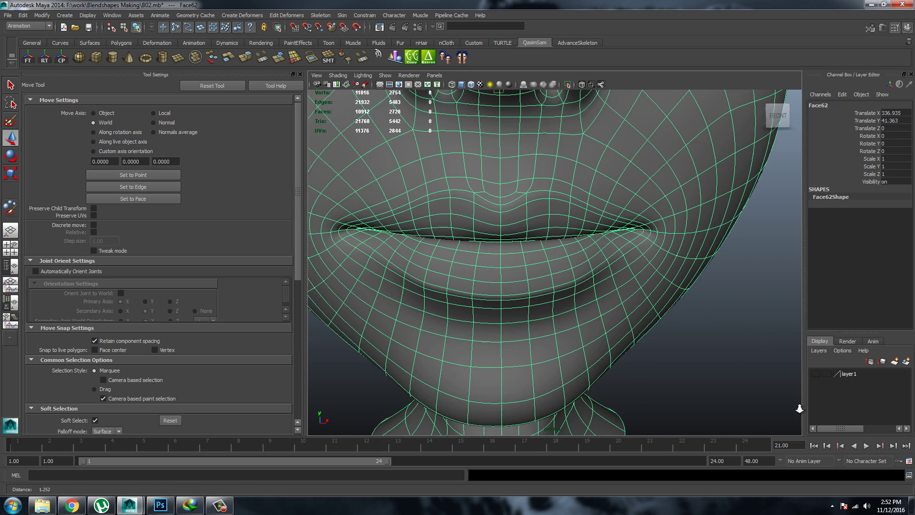
# - Select Face62's upper-lip faces with soft selection, ready to move them
pyautogui.press('F11')
pyautogui.click(401, 210)
pyautogui.press('q')
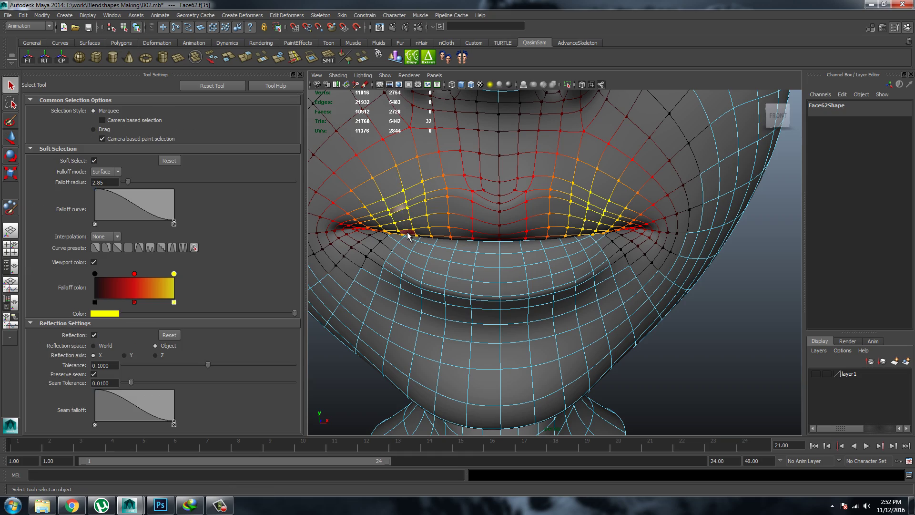
pyautogui.keyDown('alt'); pyautogui.moveTo(408, 236); pyautogui.dragTo(531, 266, button='right'); pyautogui.keyUp('alt')
pyautogui.moveTo(531, 266)
pyautogui.keyDown('alt'); pyautogui.mouseDown()
pyautogui.moveTo(525, 204)
pyautogui.moveTo(547, 343)
pyautogui.moveTo(561, 245)
pyautogui.moveTo(544, 193)
pyautogui.moveTo(545, 204)
pyautogui.mouseUp(); pyautogui.keyUp('alt')
pyautogui.press('w')
# - Raise the upper lip with a narrower falloff and check it in smooth preview (3)
pyautogui.moveTo(573, 214); pyautogui.dragTo(533, 181, button='middle')
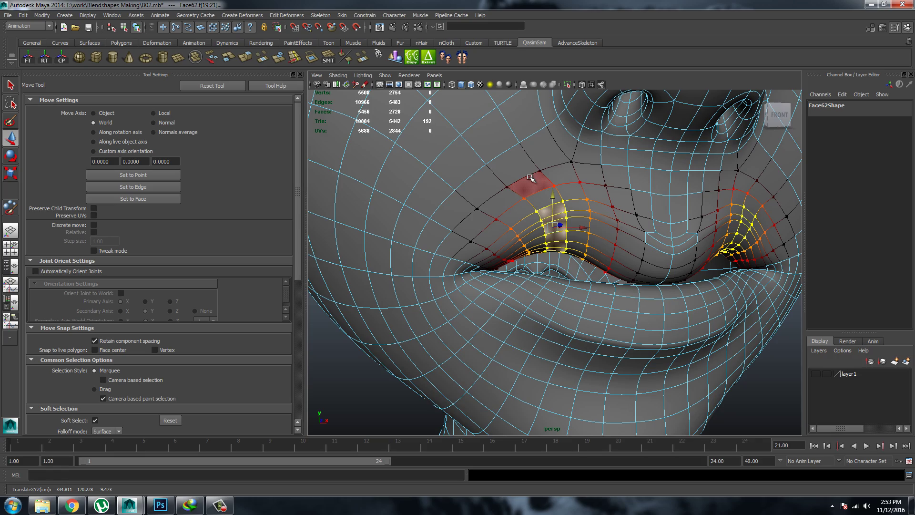
pyautogui.moveTo(627, 210)
pyautogui.keyDown('alt'); pyautogui.mouseDown()
pyautogui.moveTo(501, 199)
pyautogui.moveTo(579, 251)
pyautogui.moveTo(502, 323)
pyautogui.moveTo(547, 231)
pyautogui.moveTo(569, 210)
pyautogui.moveTo(569, 224)
pyautogui.mouseUp(); pyautogui.keyUp('alt')
pyautogui.hotkey('ctrl', 'z')
pyautogui.press('3')
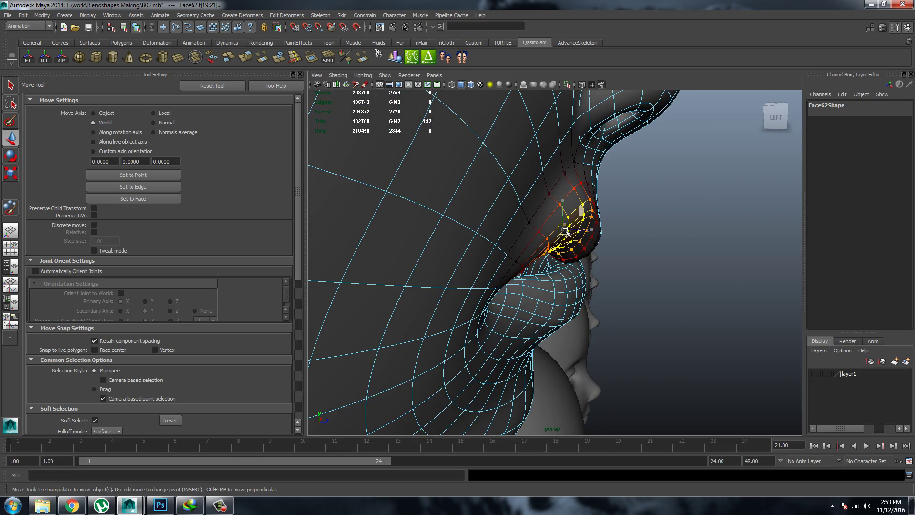
pyautogui.keyDown('alt'); pyautogui.moveTo(568, 258); pyautogui.dragTo(580, 249); pyautogui.keyUp('alt')
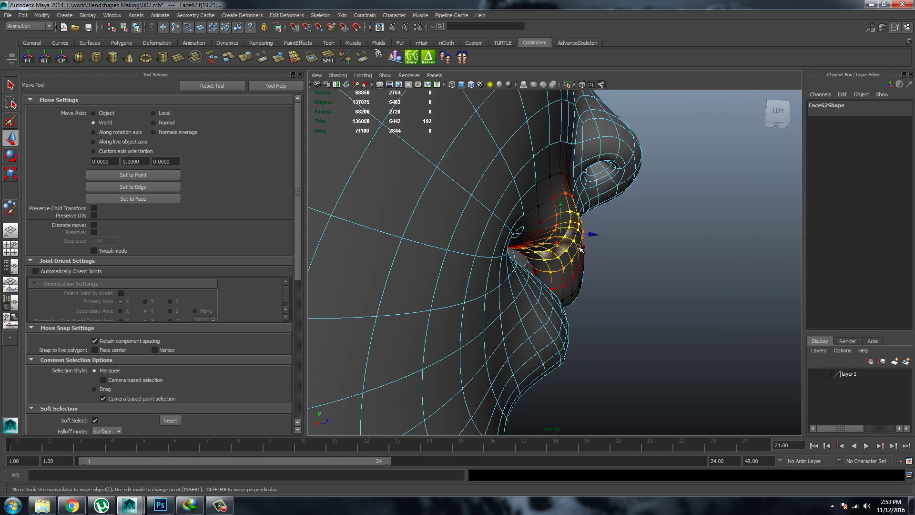
# - Clear the selection and inspect Face62's lips from several angles
pyautogui.click(698, 204)
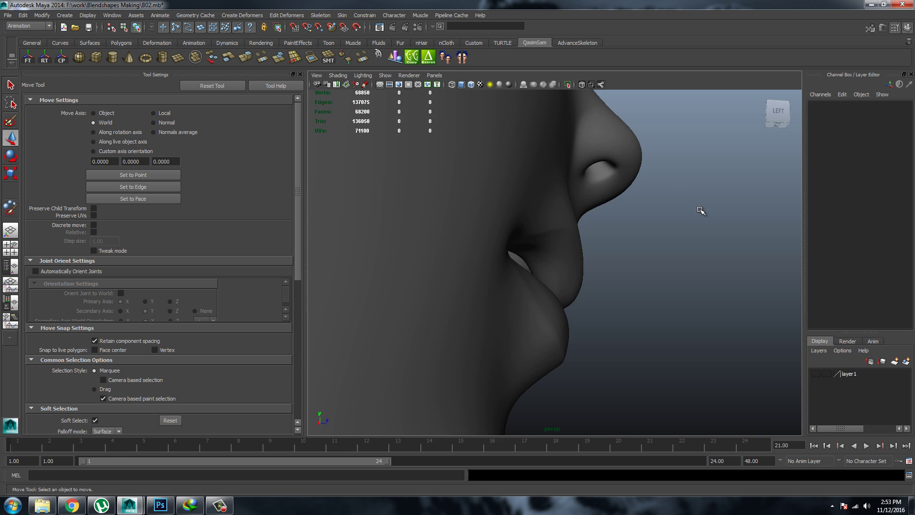
pyautogui.moveTo(698, 204)
pyautogui.keyDown('alt'); pyautogui.mouseDown()
pyautogui.moveTo(609, 255)
pyautogui.moveTo(444, 198)
pyautogui.moveTo(388, 226)
pyautogui.moveTo(370, 218)
pyautogui.moveTo(418, 219)
pyautogui.moveTo(447, 207)
pyautogui.mouseUp(); pyautogui.keyUp('alt')
pyautogui.moveTo(447, 206)
pyautogui.keyDown('alt'); pyautogui.mouseDown(button='right')
pyautogui.moveTo(467, 250)
pyautogui.moveTo(562, 266)
pyautogui.mouseUp(button='right'); pyautogui.keyUp('alt')
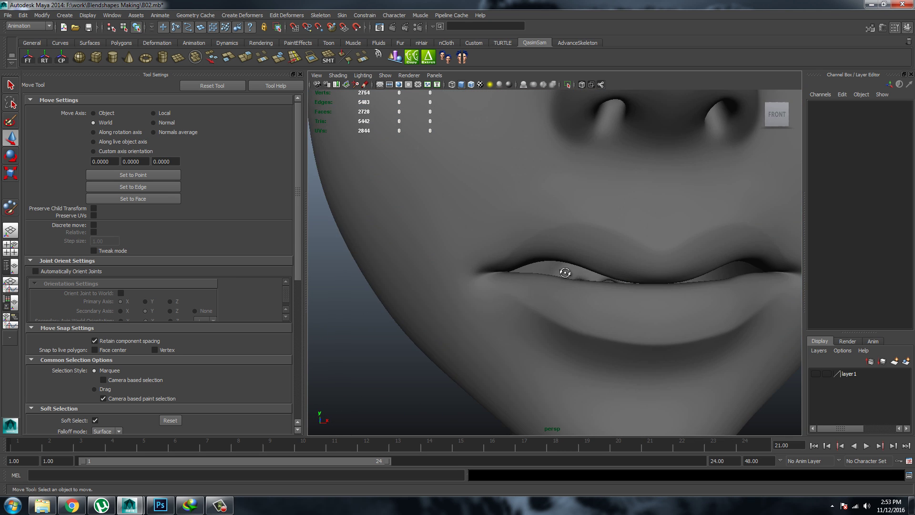
pyautogui.keyDown('alt'); pyautogui.moveTo(562, 265); pyautogui.dragTo(568, 265); pyautogui.keyUp('alt')
pyautogui.keyDown('alt'); pyautogui.moveTo(568, 265); pyautogui.dragTo(480, 266, button='right'); pyautogui.keyUp('alt')
pyautogui.keyDown('alt'); pyautogui.moveTo(480, 266); pyautogui.dragTo(469, 267); pyautogui.keyUp('alt')
pyautogui.moveTo(469, 267)
pyautogui.keyDown('alt'); pyautogui.mouseDown(button='right')
pyautogui.moveTo(687, 333)
pyautogui.moveTo(490, 266)
pyautogui.moveTo(713, 364)
pyautogui.moveTo(546, 292)
pyautogui.mouseUp(button='right'); pyautogui.keyUp('alt')
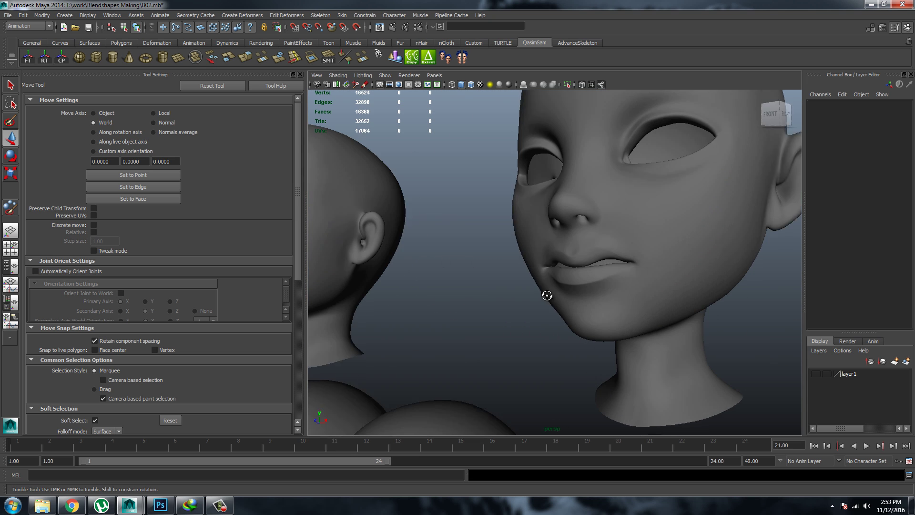
# - Touch up the upper lip from under the nose, undoing the last tweak
pyautogui.keyDown('alt'); pyautogui.moveTo(545, 292); pyautogui.dragTo(507, 277); pyautogui.keyUp('alt')
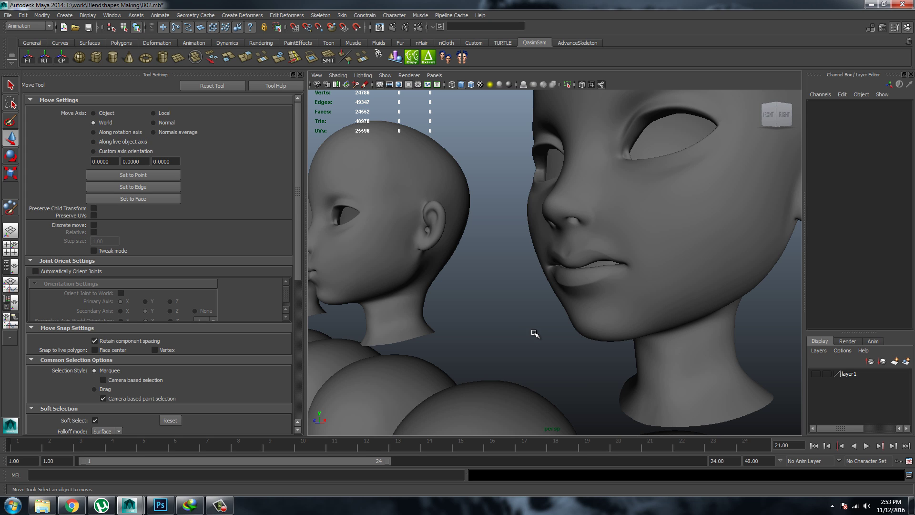
pyautogui.keyDown('alt'); pyautogui.moveTo(488, 316); pyautogui.dragTo(535, 293); pyautogui.keyUp('alt')
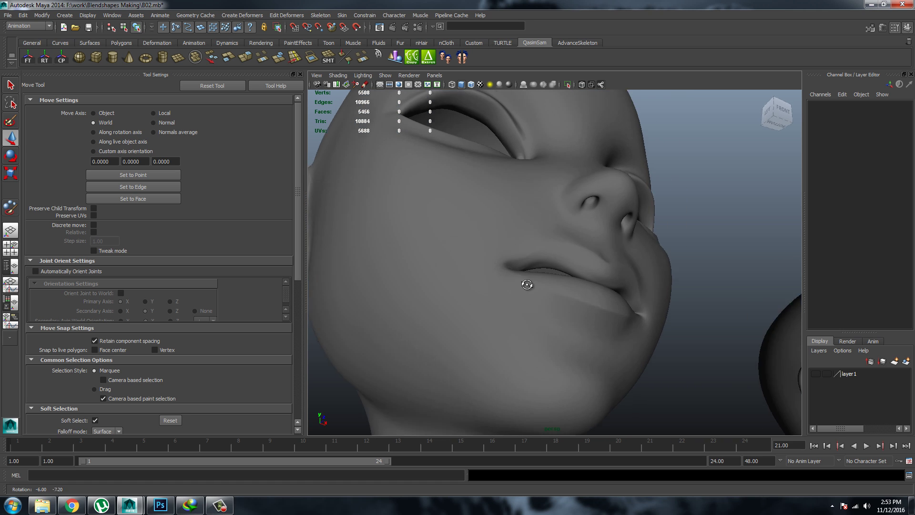
pyautogui.moveTo(552, 279)
pyautogui.keyDown('alt'); pyautogui.mouseDown()
pyautogui.moveTo(582, 223)
pyautogui.moveTo(564, 241)
pyautogui.mouseUp(); pyautogui.keyUp('alt')
pyautogui.hotkey('ctrl', 'z')
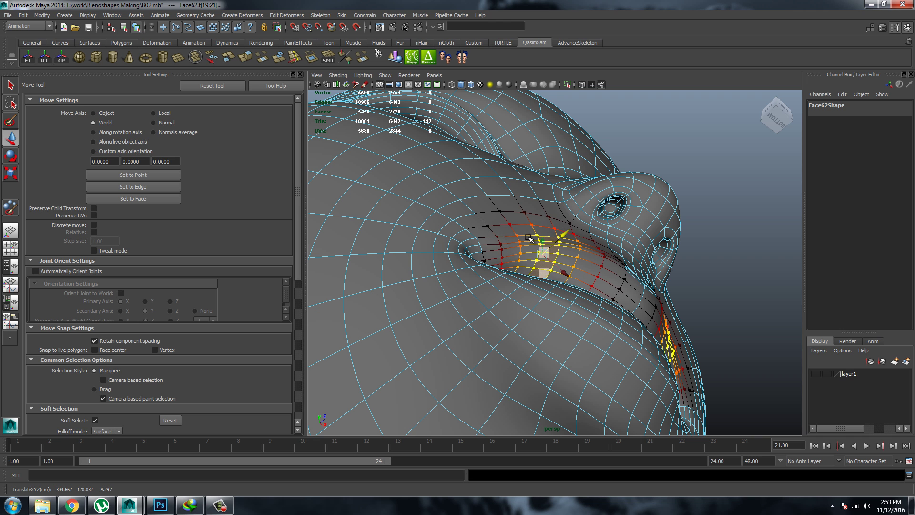
# - Deselect and zoom out to a side view of the heads
pyautogui.click(662, 147)
pyautogui.scroll(-3, 662, 238)
pyautogui.keyDown('alt'); pyautogui.moveTo(672, 264); pyautogui.dragTo(564, 200); pyautogui.keyUp('alt')
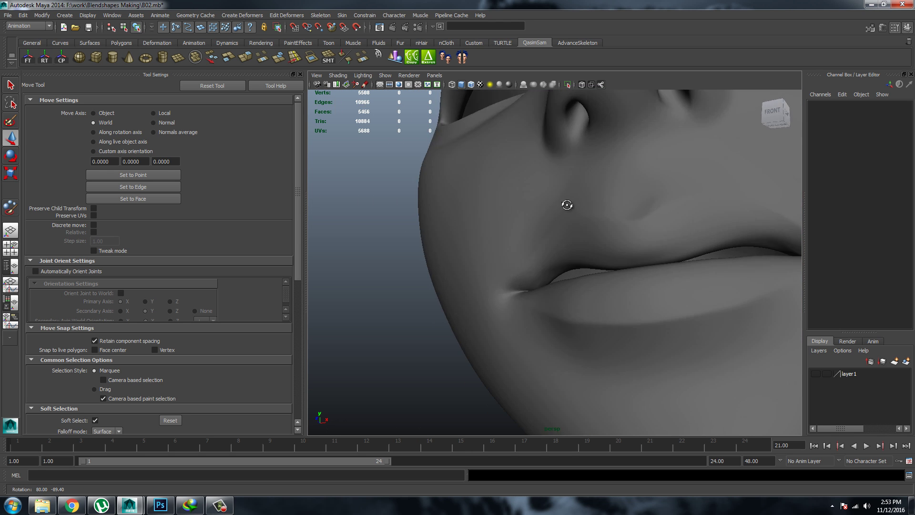
pyautogui.scroll(-5, 564, 200)
pyautogui.moveTo(725, 284)
pyautogui.keyDown('alt'); pyautogui.mouseDown()
pyautogui.moveTo(567, 188)
pyautogui.moveTo(528, 219)
pyautogui.mouseUp(); pyautogui.keyUp('alt')
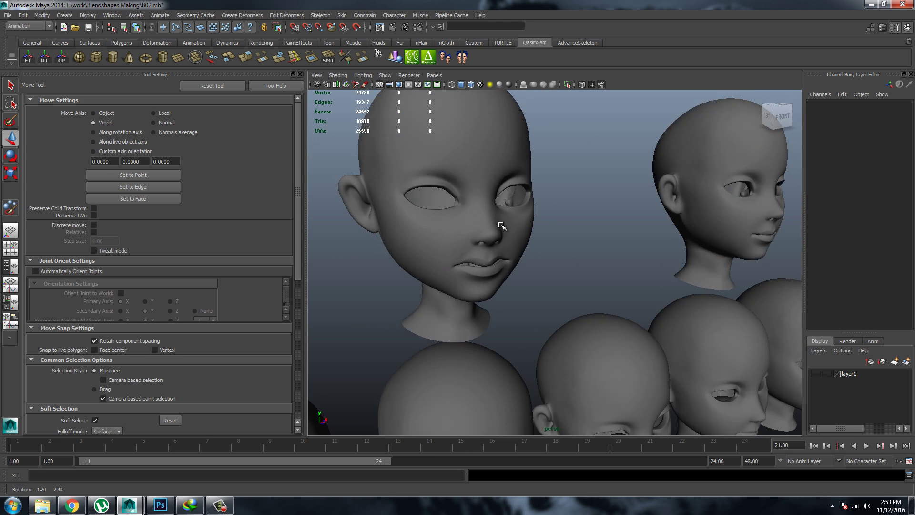
# - Select Face63 and frame it, zooming in on the face
pyautogui.scroll(3, 528, 219)
pyautogui.click(668, 247)
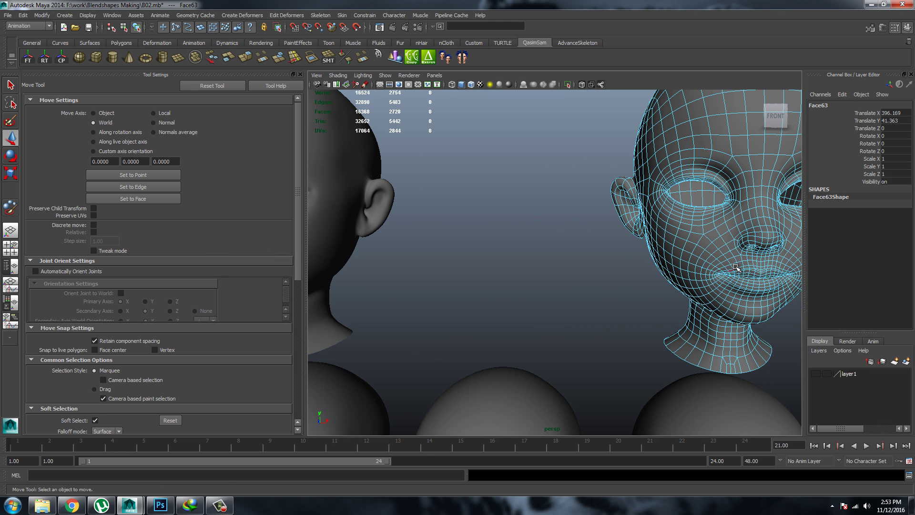
pyautogui.press('a')
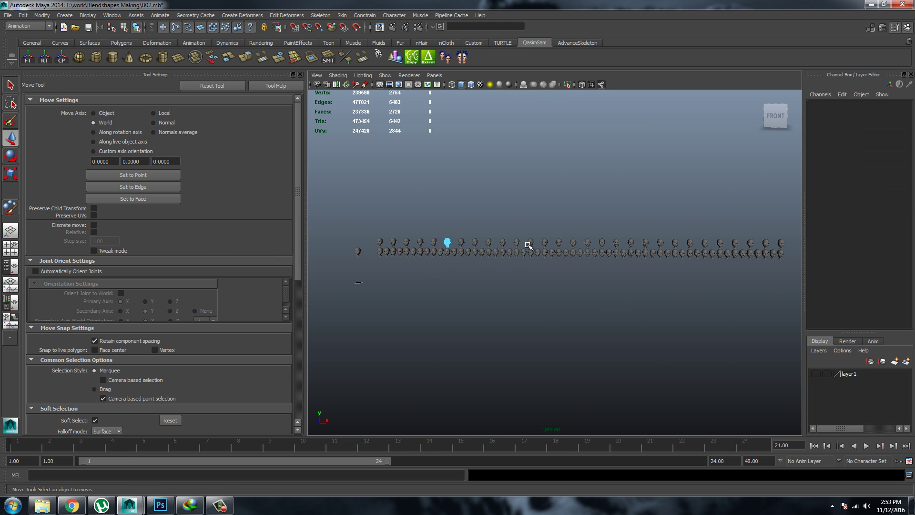
pyautogui.press('f')
pyautogui.keyDown('alt'); pyautogui.moveTo(701, 226); pyautogui.dragTo(707, 341, button='right'); pyautogui.keyUp('alt')
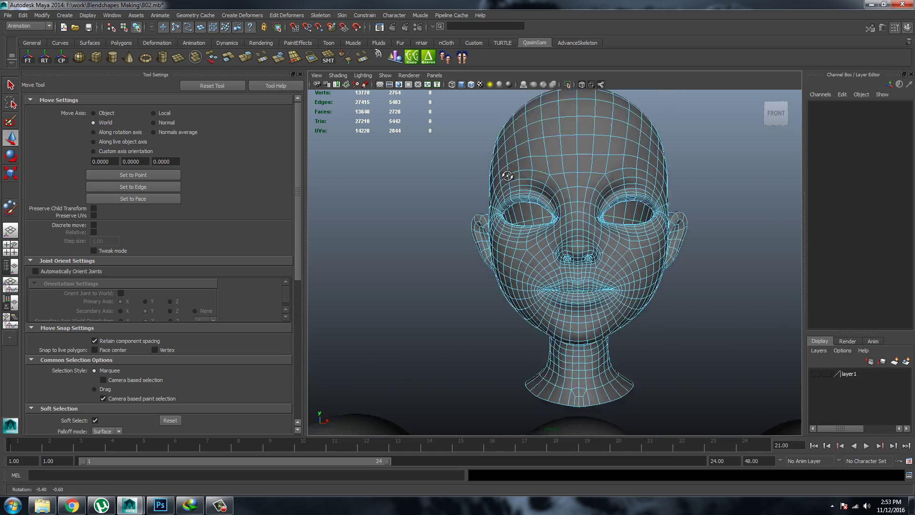
# - Select Face63's upper-lip faces f[19:21] with soft selection
pyautogui.click(557, 333)
pyautogui.scroll(5, 557, 333)
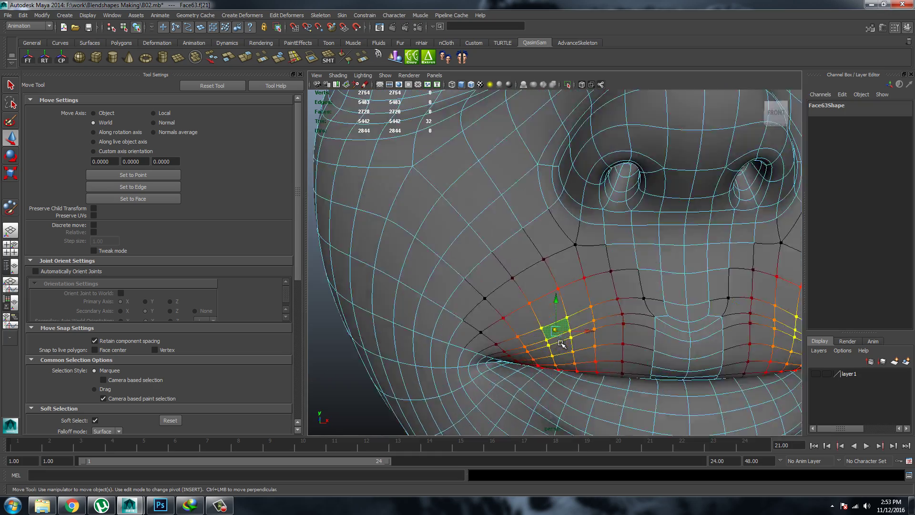
pyautogui.scroll(-5, 557, 334)
pyautogui.keyDown('alt'); pyautogui.moveTo(557, 334); pyautogui.dragTo(600, 343); pyautogui.keyUp('alt')
pyautogui.scroll(5, 601, 343)
pyautogui.moveTo(576, 304)
pyautogui.keyDown('alt'); pyautogui.mouseDown()
pyautogui.moveTo(583, 342)
pyautogui.moveTo(578, 306)
pyautogui.moveTo(529, 285)
pyautogui.mouseUp(); pyautogui.keyUp('alt')
pyautogui.keyDown('shift'); pyautogui.click(579, 306); pyautogui.keyUp('shift')
pyautogui.scroll(3, 576, 294)
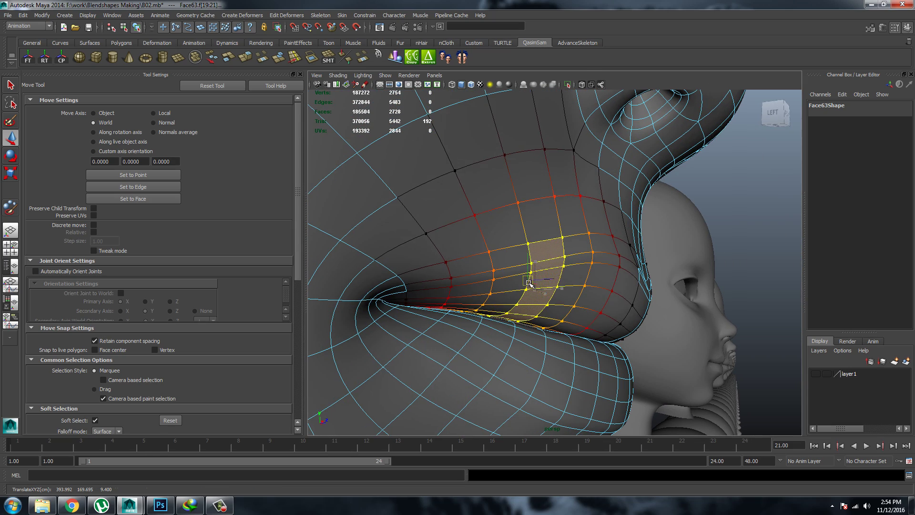
pyautogui.hotkey('ctrl', 'z')
pyautogui.hotkey('ctrl', 'z')
pyautogui.hotkey('ctrl', 'z')
pyautogui.hotkey('ctrl', 'z')
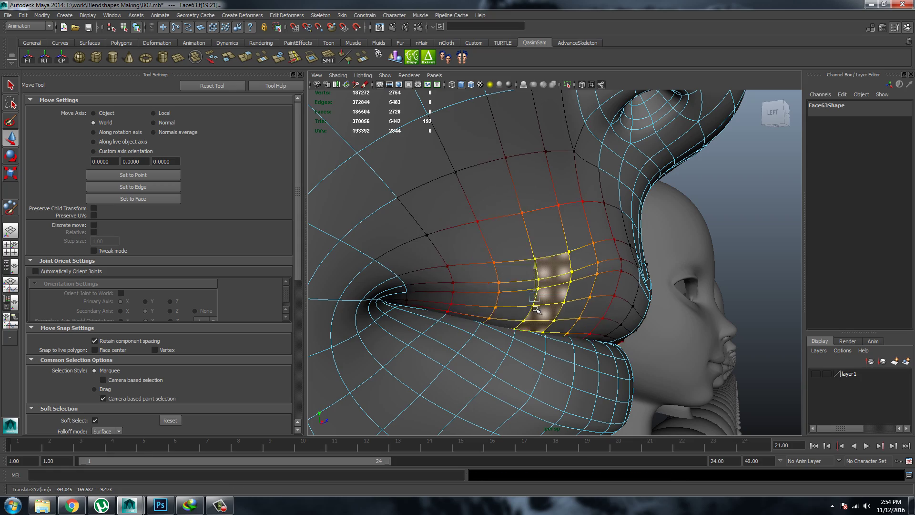
pyautogui.hotkey('ctrl', 'z')
pyautogui.hotkey('ctrl', 'z')
pyautogui.hotkey('ctrl', 'z')
# - Lift one side of the upper lip, check it from below, then deselect and zoom out
pyautogui.moveTo(539, 353)
pyautogui.keyDown('alt'); pyautogui.mouseDown()
pyautogui.moveTo(483, 374)
pyautogui.moveTo(564, 264)
pyautogui.mouseUp(); pyautogui.keyUp('alt')
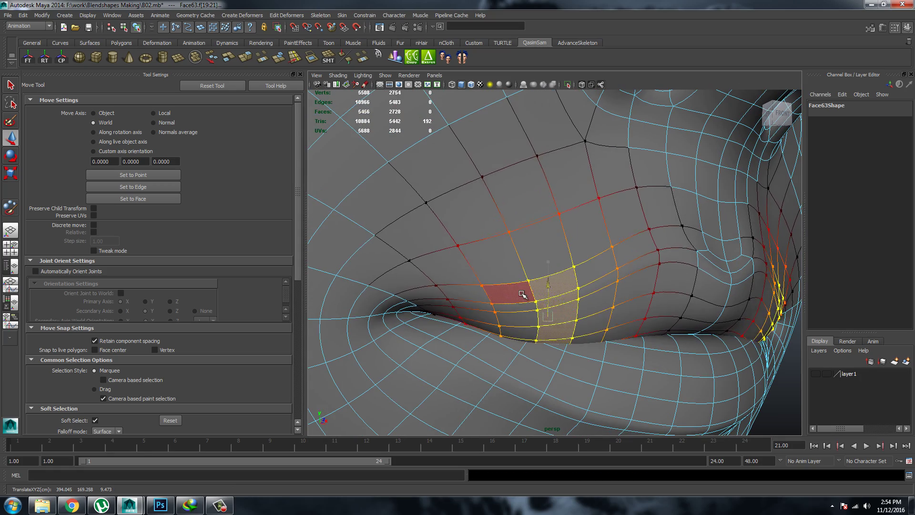
pyautogui.moveTo(562, 320)
pyautogui.keyDown('alt'); pyautogui.mouseDown()
pyautogui.moveTo(501, 323)
pyautogui.moveTo(566, 315)
pyautogui.moveTo(537, 328)
pyautogui.moveTo(550, 338)
pyautogui.mouseUp(); pyautogui.keyUp('alt')
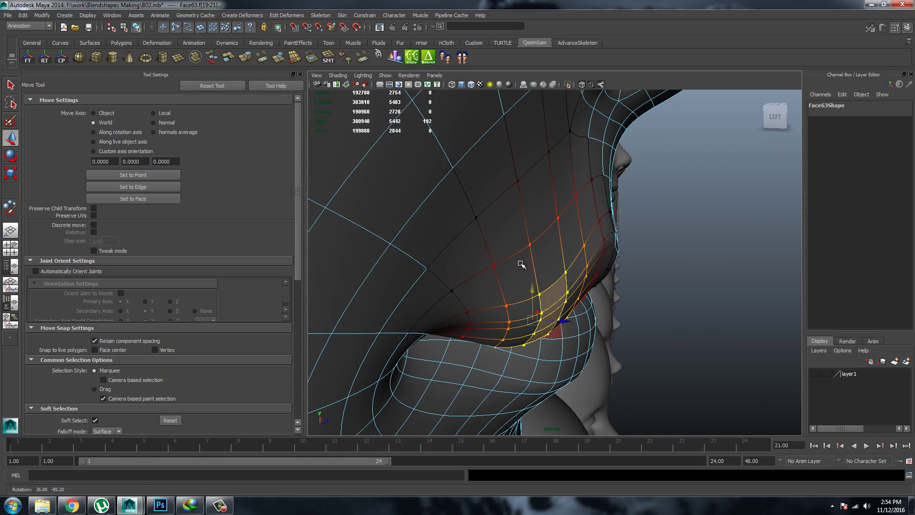
pyautogui.keyDown('alt'); pyautogui.moveTo(521, 261); pyautogui.dragTo(538, 283); pyautogui.keyUp('alt')
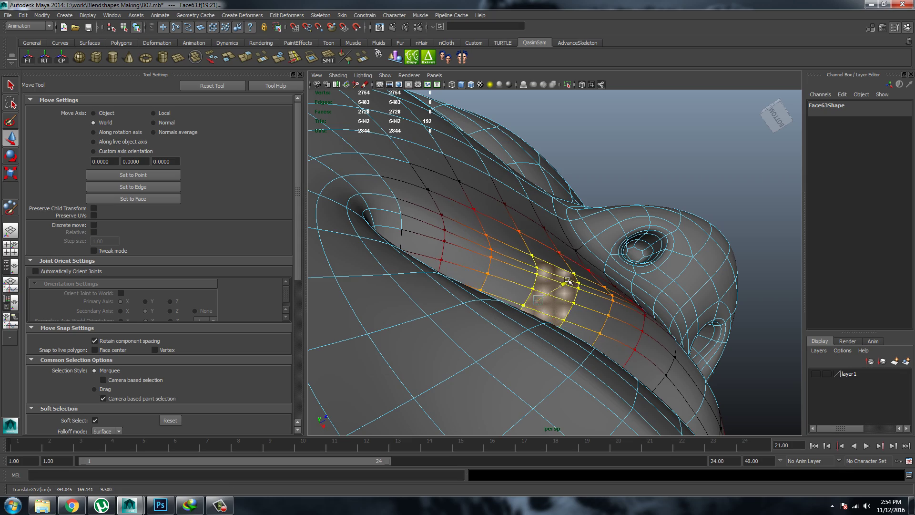
pyautogui.moveTo(519, 372)
pyautogui.keyDown('alt'); pyautogui.mouseDown()
pyautogui.moveTo(553, 319)
pyautogui.moveTo(632, 283)
pyautogui.moveTo(566, 298)
pyautogui.mouseUp(); pyautogui.keyUp('alt')
pyautogui.click(647, 189)
pyautogui.moveTo(690, 225)
pyautogui.keyDown('alt'); pyautogui.mouseDown()
pyautogui.moveTo(629, 221)
pyautogui.moveTo(617, 247)
pyautogui.moveTo(579, 243)
pyautogui.mouseUp(); pyautogui.keyUp('alt')
pyautogui.moveTo(579, 243)
pyautogui.keyDown('alt'); pyautogui.mouseDown(button='right')
pyautogui.moveTo(603, 198)
pyautogui.moveTo(507, 204)
pyautogui.mouseUp(button='right'); pyautogui.keyUp('alt')
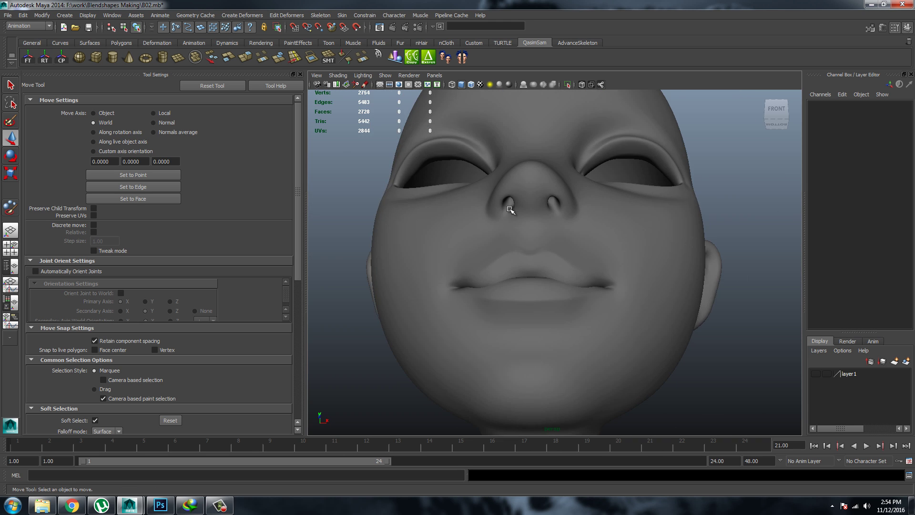
pyautogui.moveTo(507, 204)
pyautogui.keyDown('alt'); pyautogui.mouseDown()
pyautogui.moveTo(453, 245)
pyautogui.moveTo(616, 275)
pyautogui.moveTo(660, 321)
pyautogui.mouseUp(); pyautogui.keyUp('alt')
pyautogui.keyDown('alt'); pyautogui.moveTo(659, 321); pyautogui.dragTo(740, 453, button='right'); pyautogui.keyUp('alt')
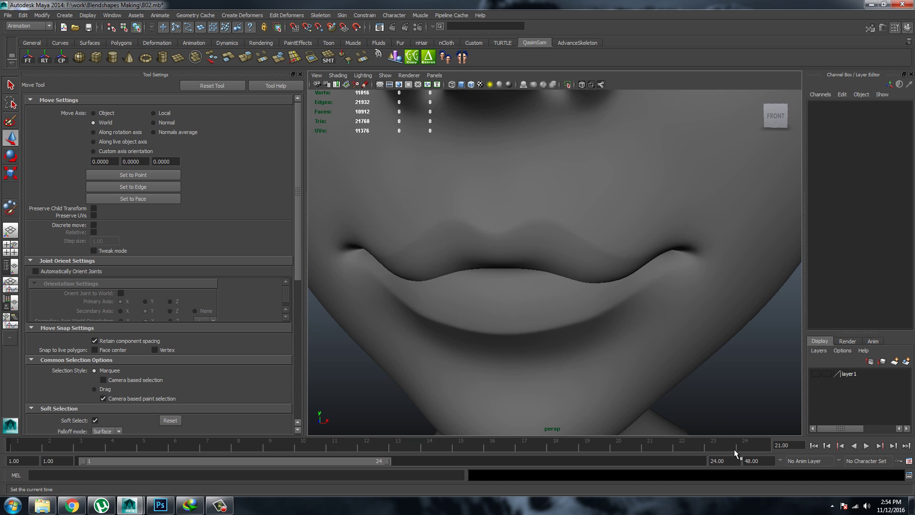
pyautogui.click(833, 507)
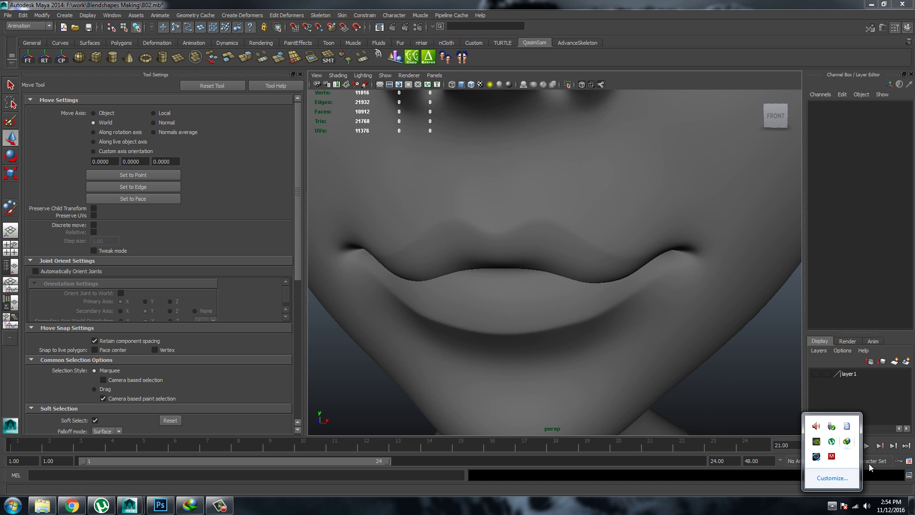
pyautogui.click(816, 456)
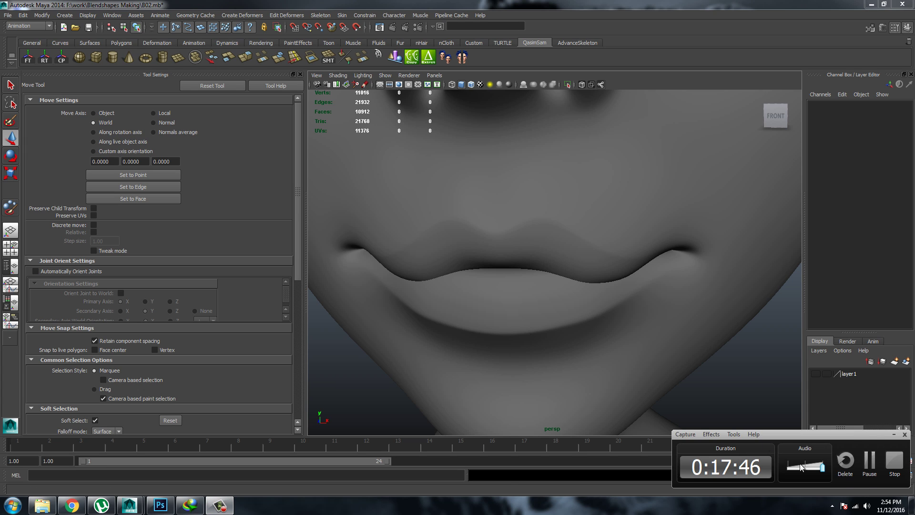